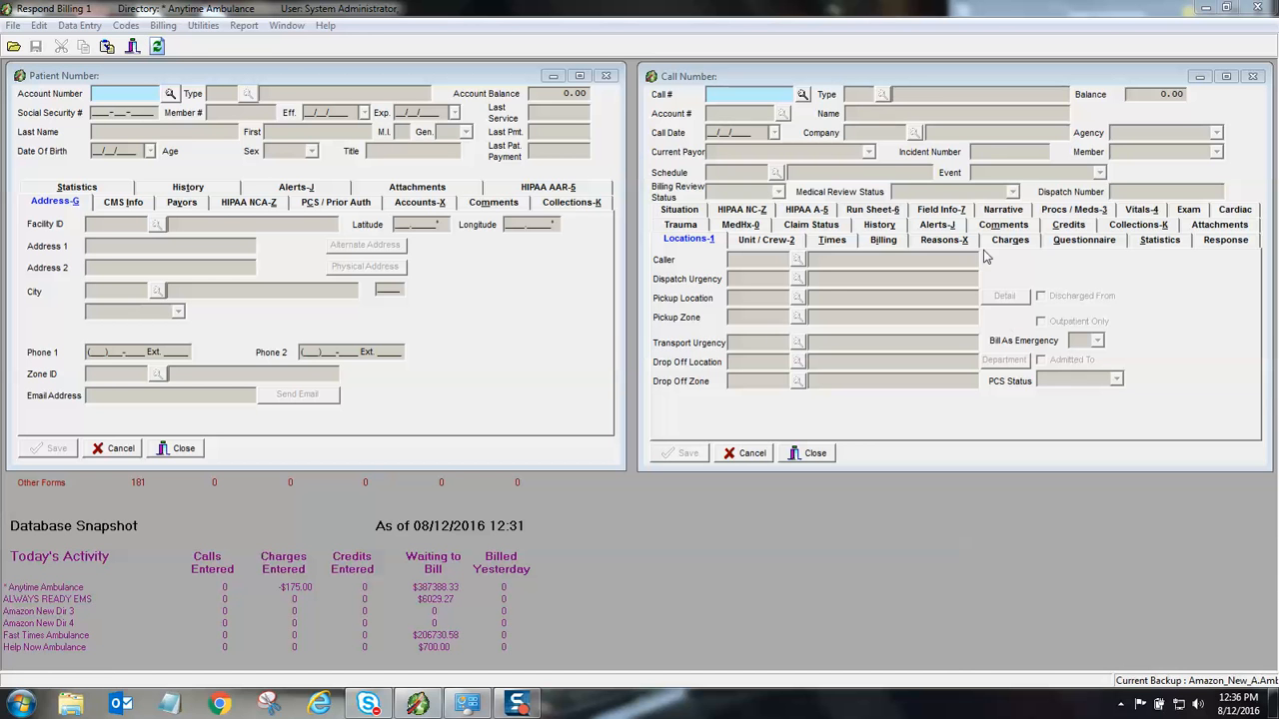
Recall the last call record, find the Prior Authorization # question in its questionnaire, and exit the call
left_click(938, 81)
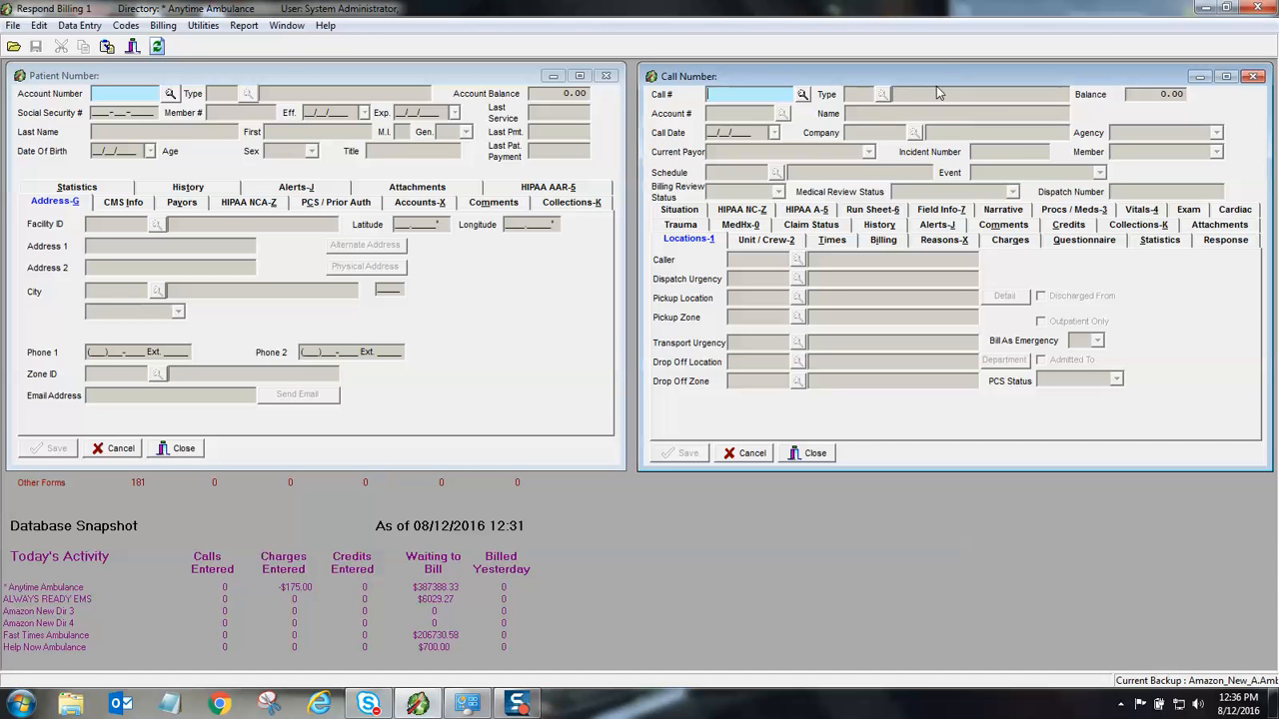
key("F5")
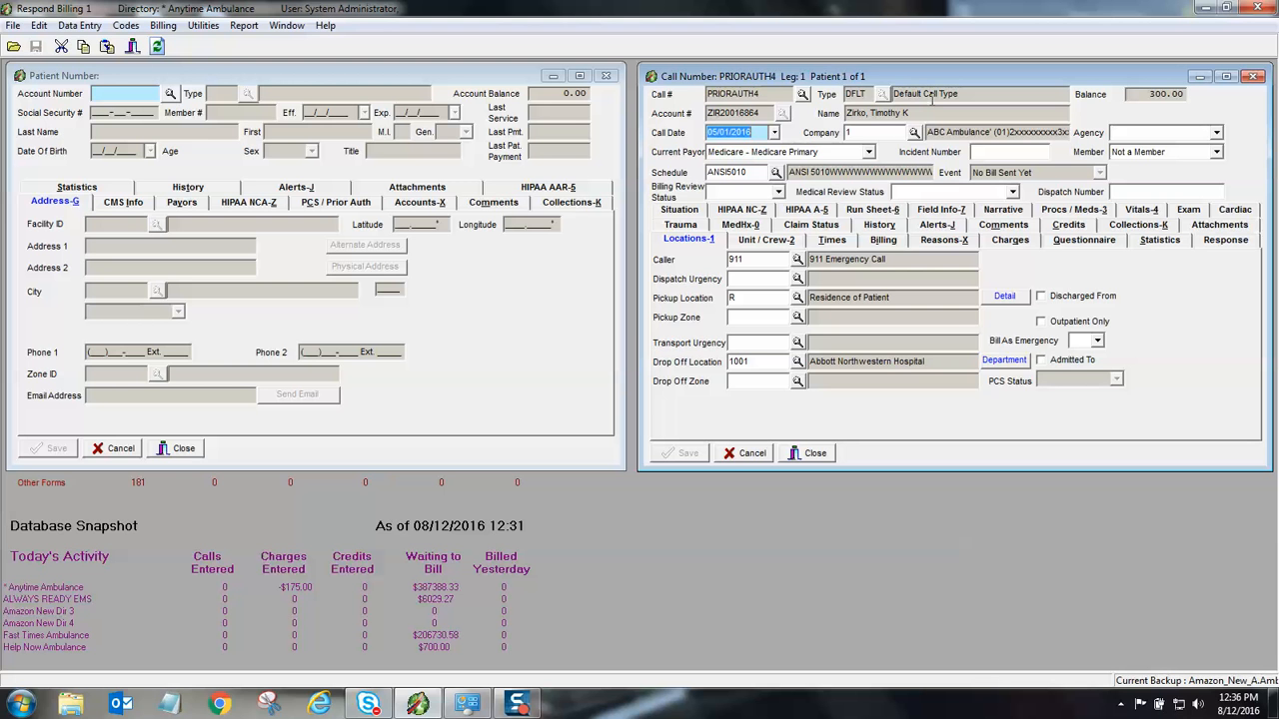
left_click(1089, 243)
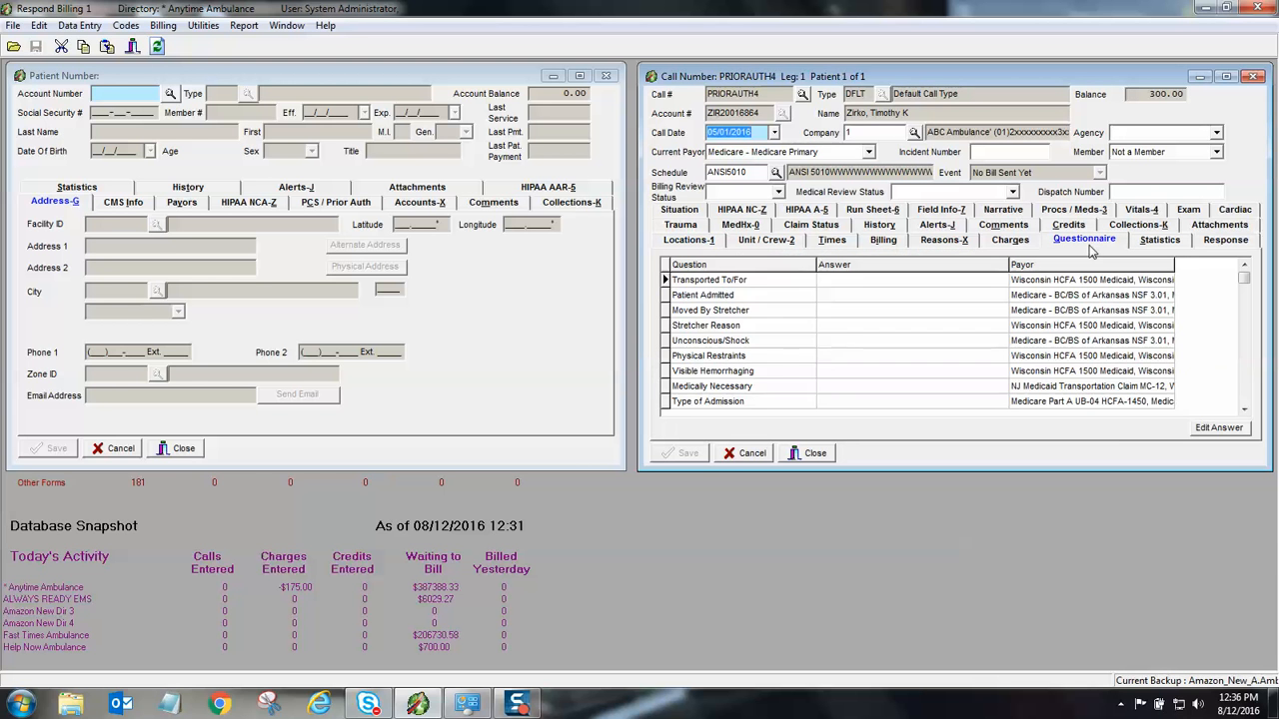
left_click(1246, 390)
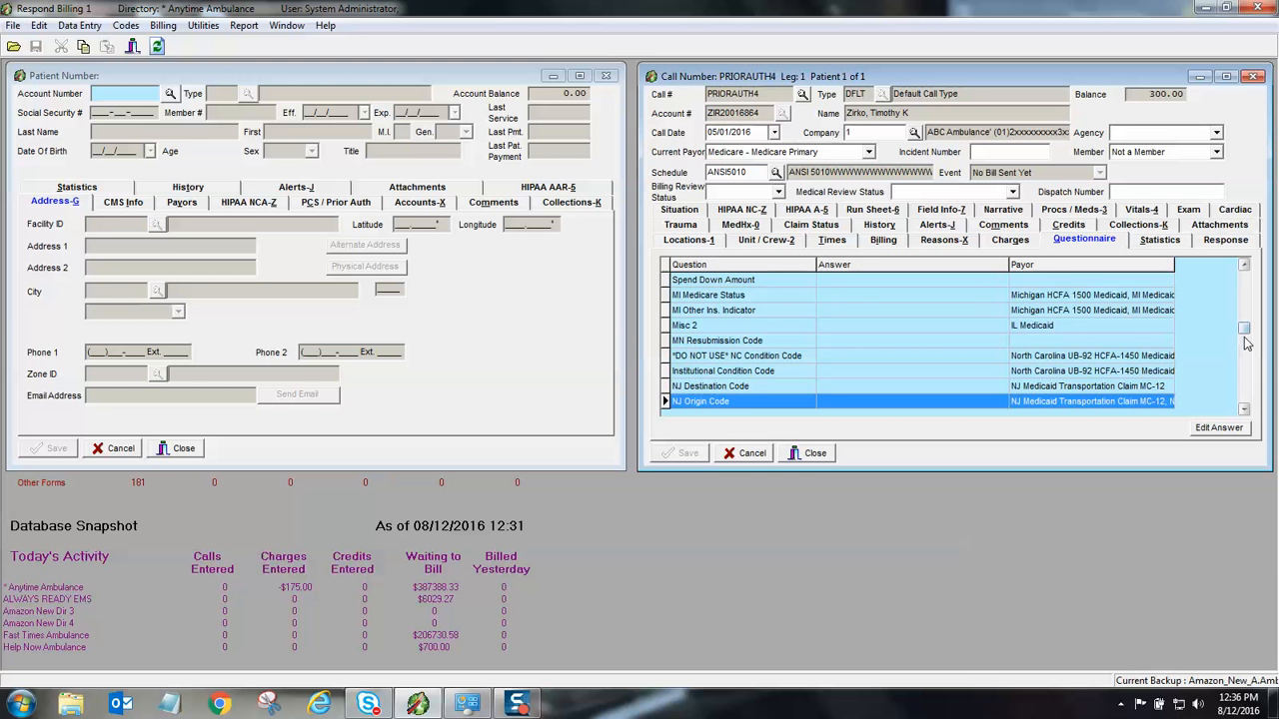
left_click(1243, 382)
left_click(1244, 381)
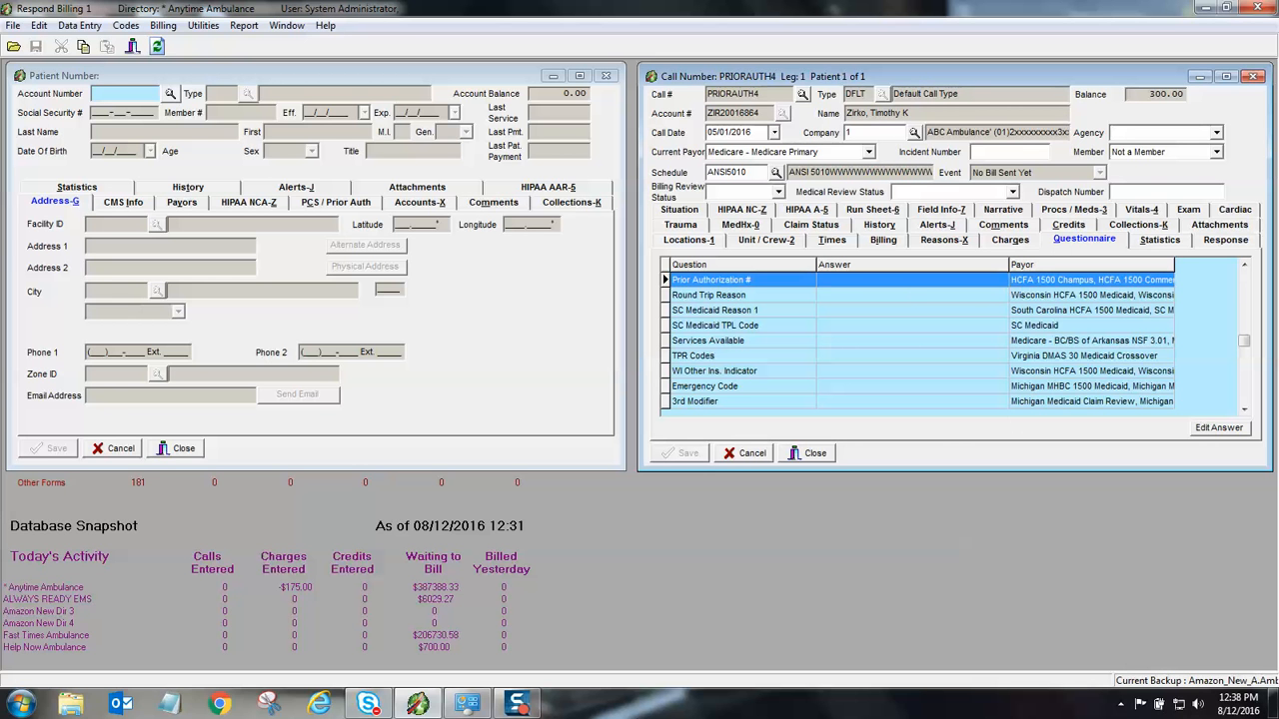
left_click(749, 455)
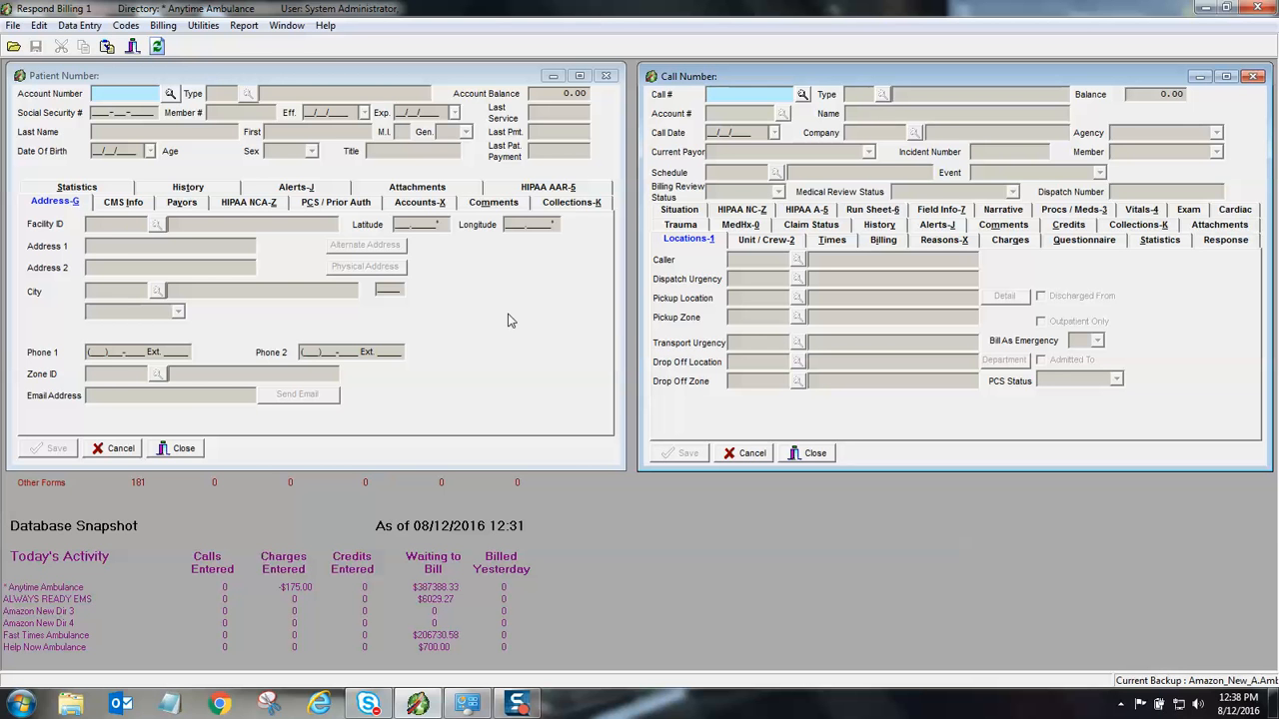
Open the payor code record "care" and display its prior authorization settings
left_click(126, 26)
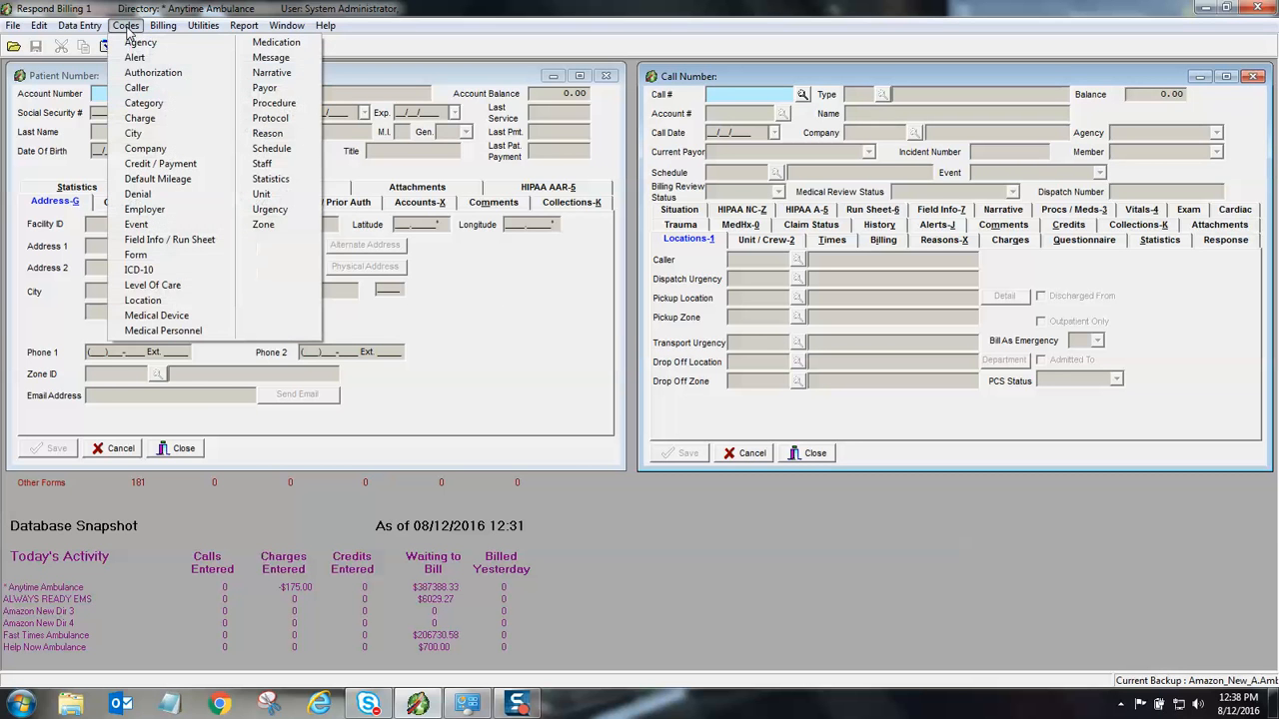
left_click(265, 88)
type("care")
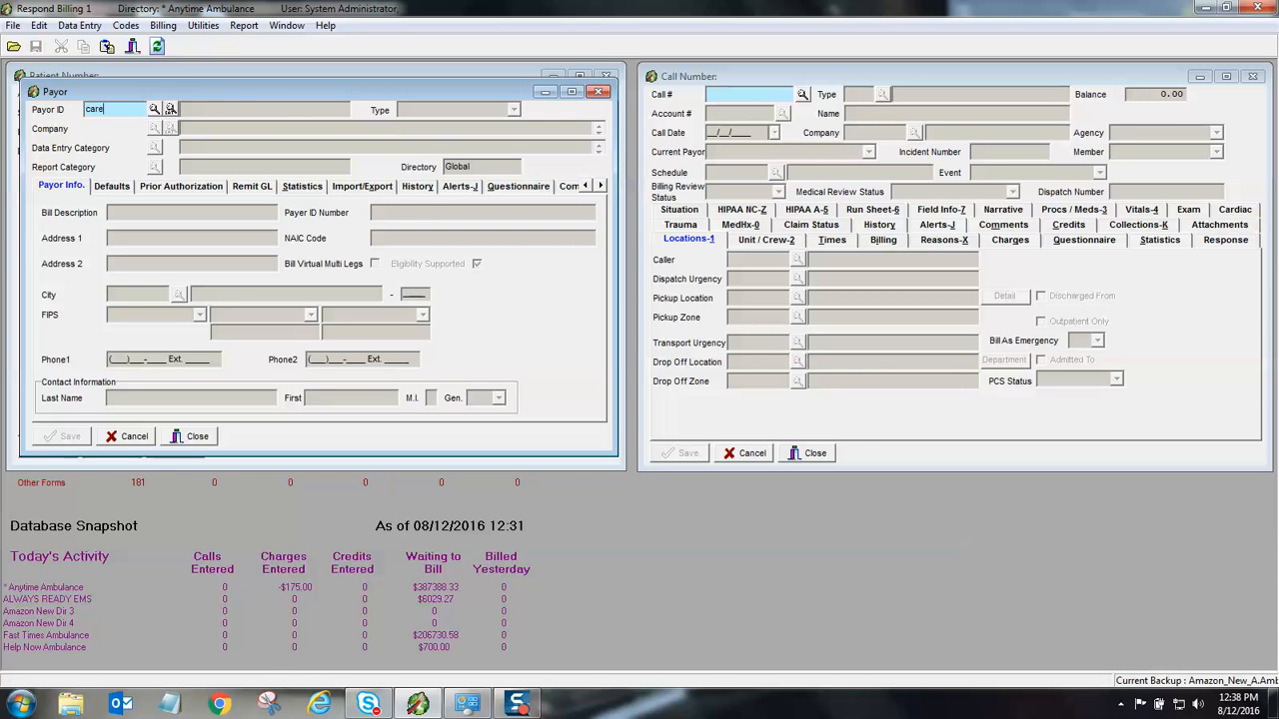
key("Tab")
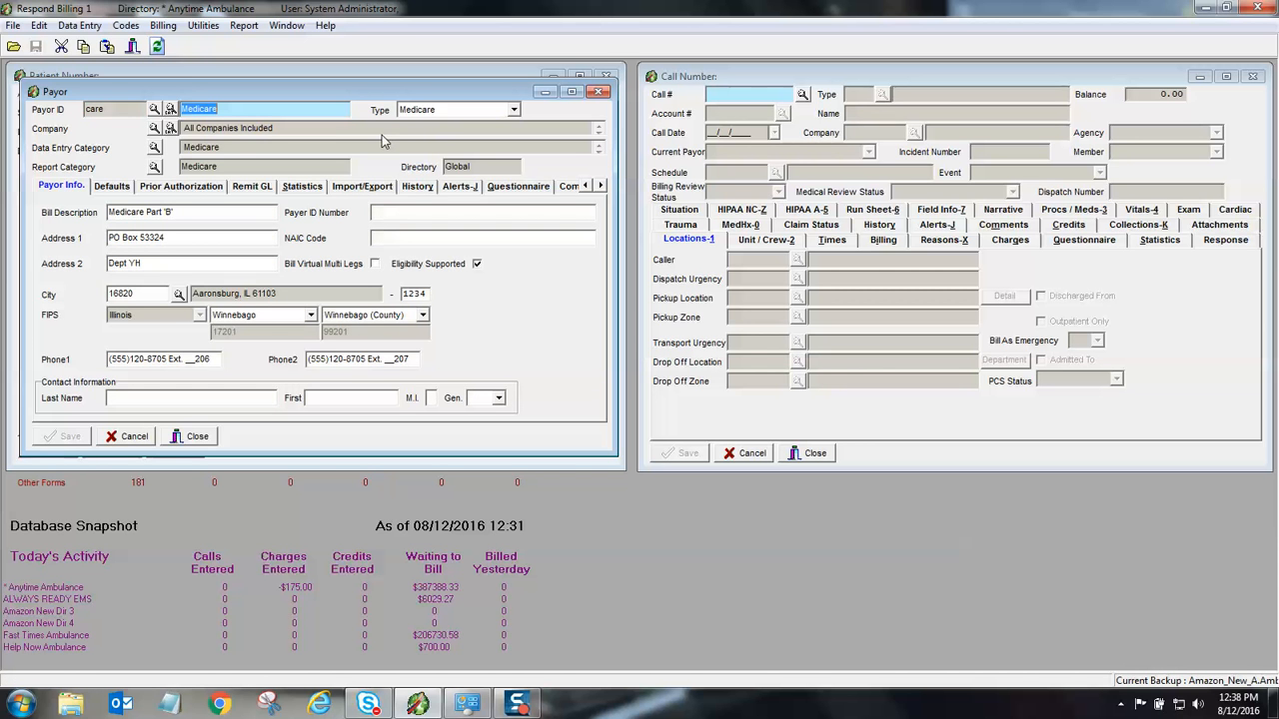
left_click(196, 189)
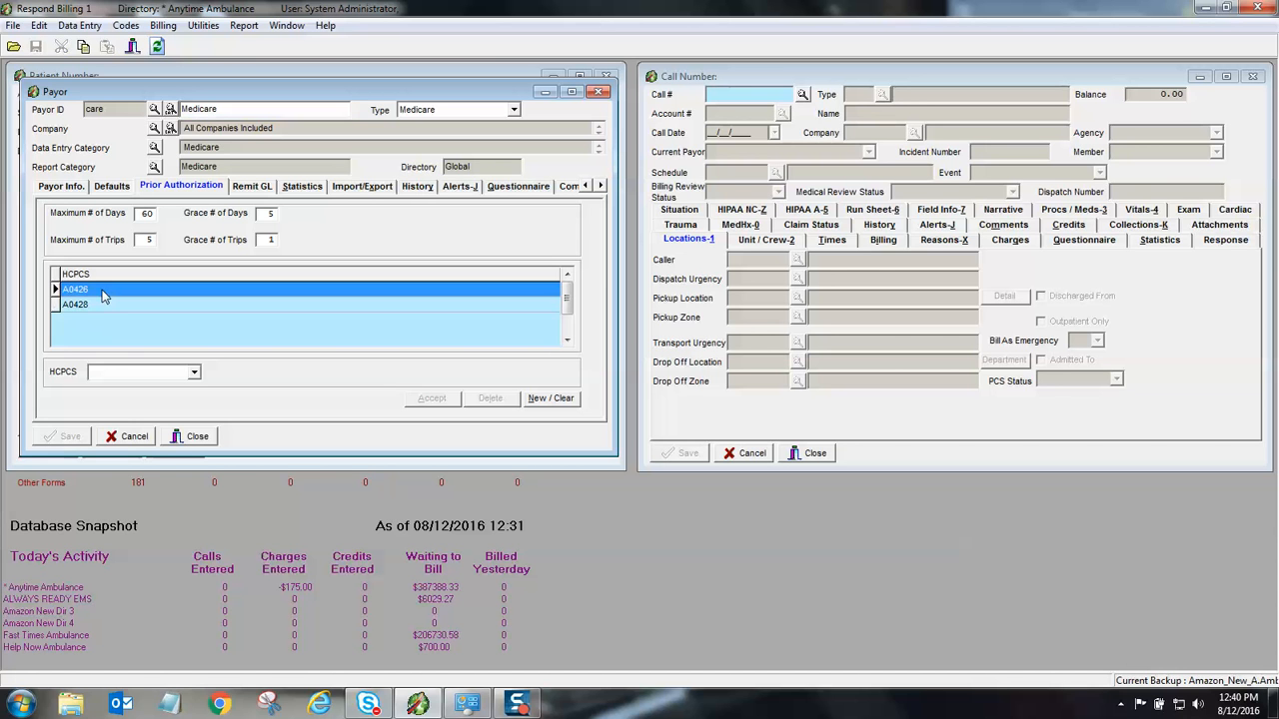
Delete HCPCS code A0426 from the Medicare payor's prior authorization list
left_click(102, 290)
left_click(490, 400)
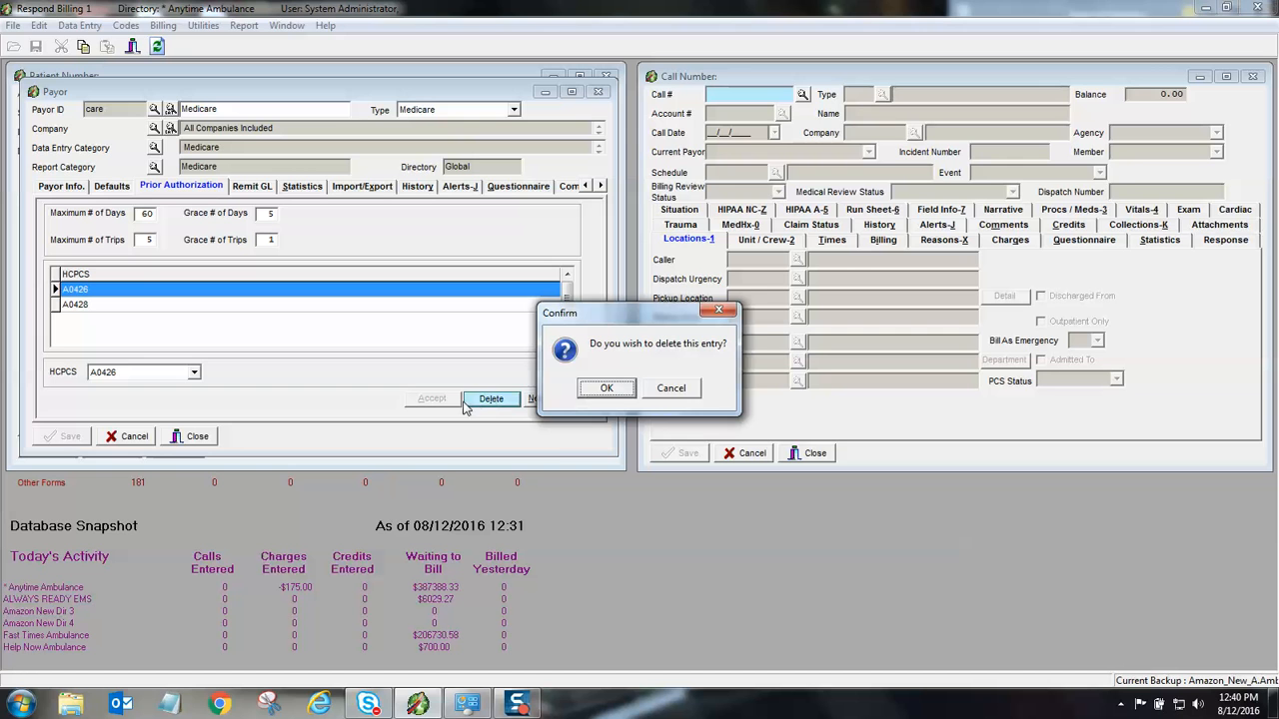
left_click(607, 392)
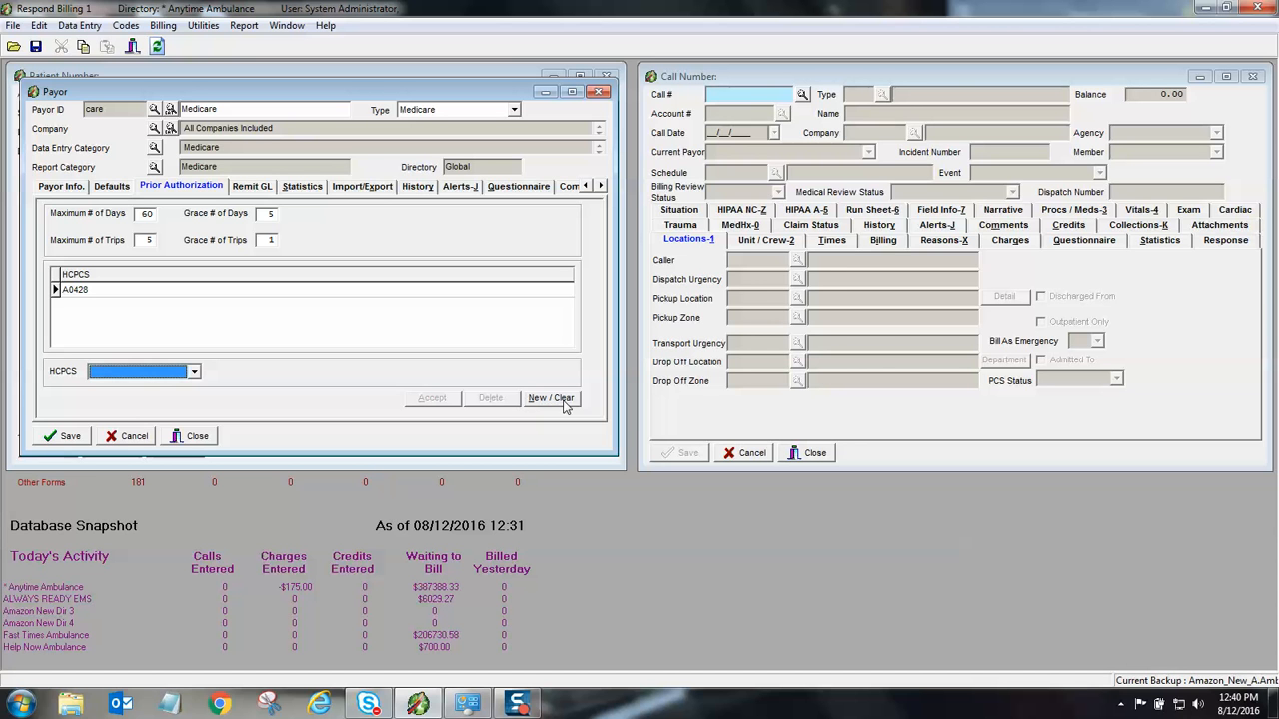
Add HCPCS code A0426 to the Medicare payor's prior authorization list, then save and close the payor record
left_click(193, 373)
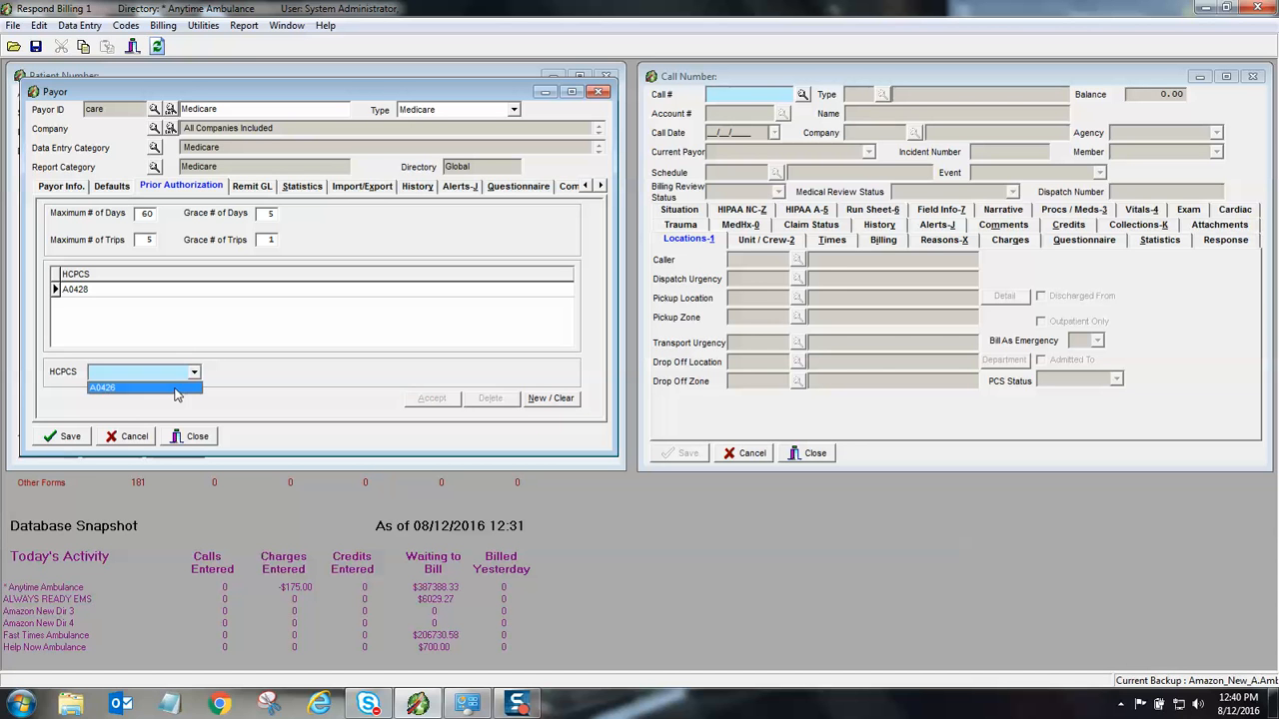
left_click(170, 388)
left_click(431, 400)
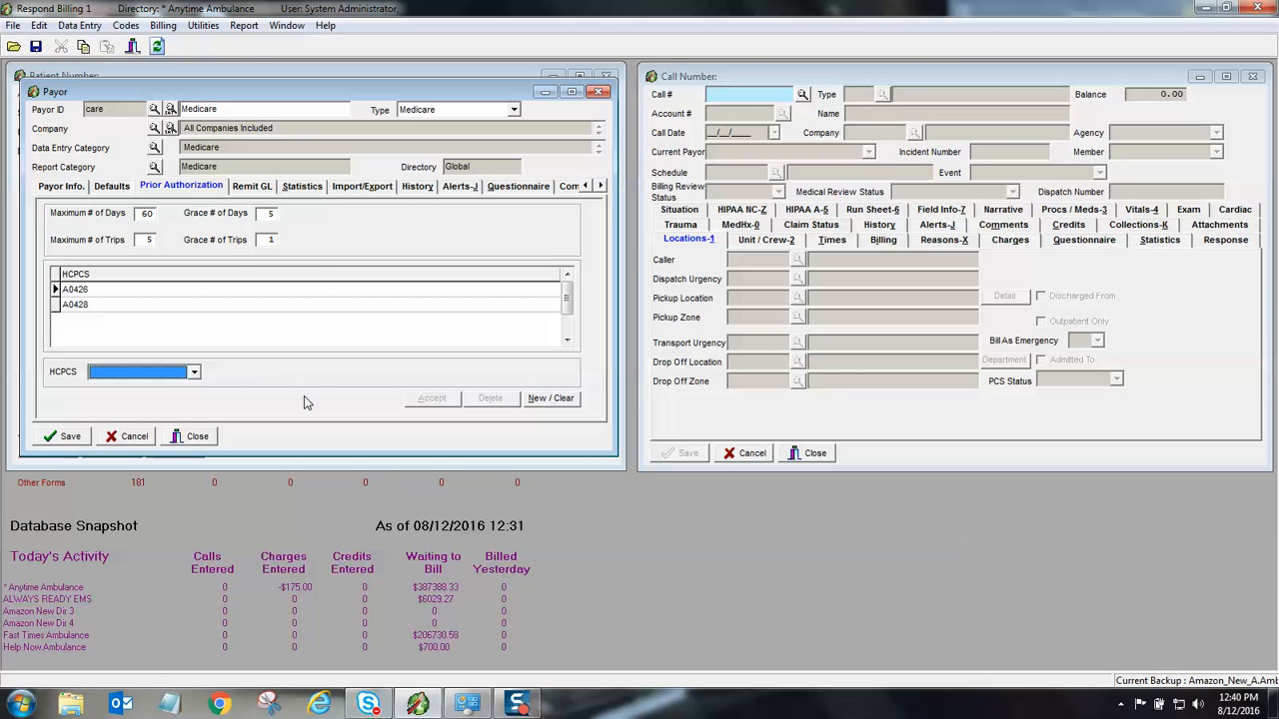
left_click(68, 440)
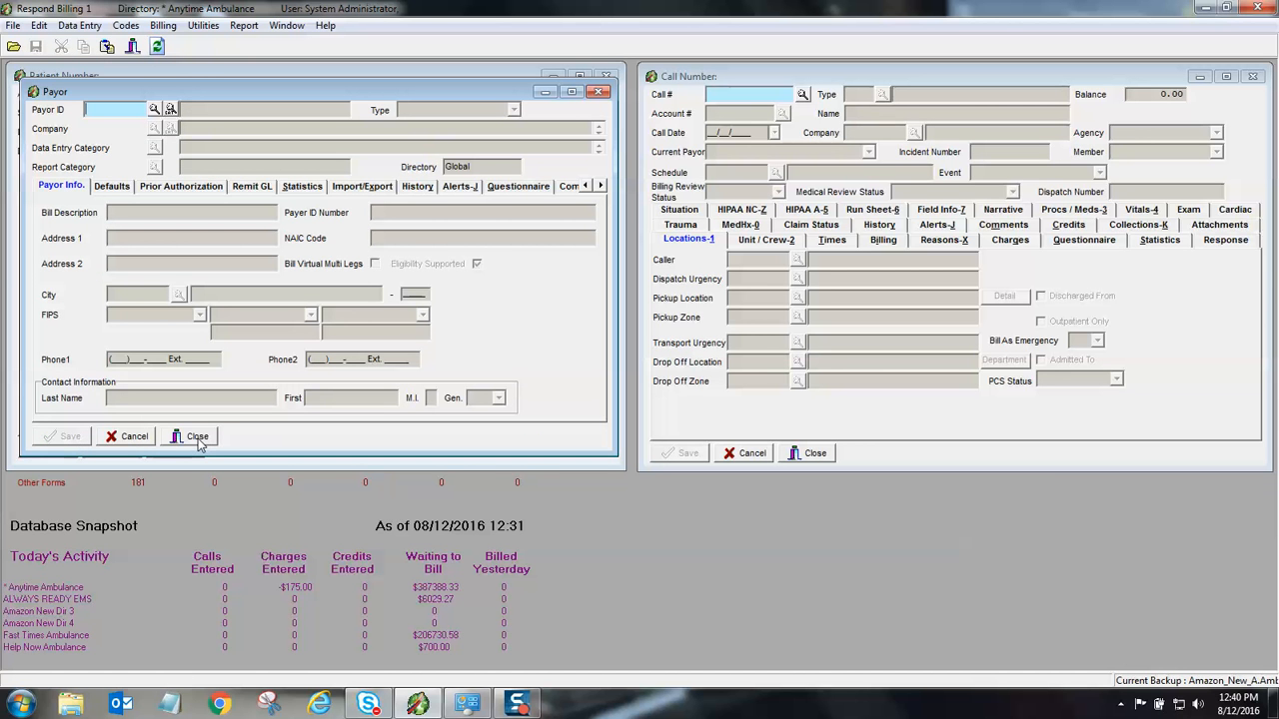
left_click(197, 438)
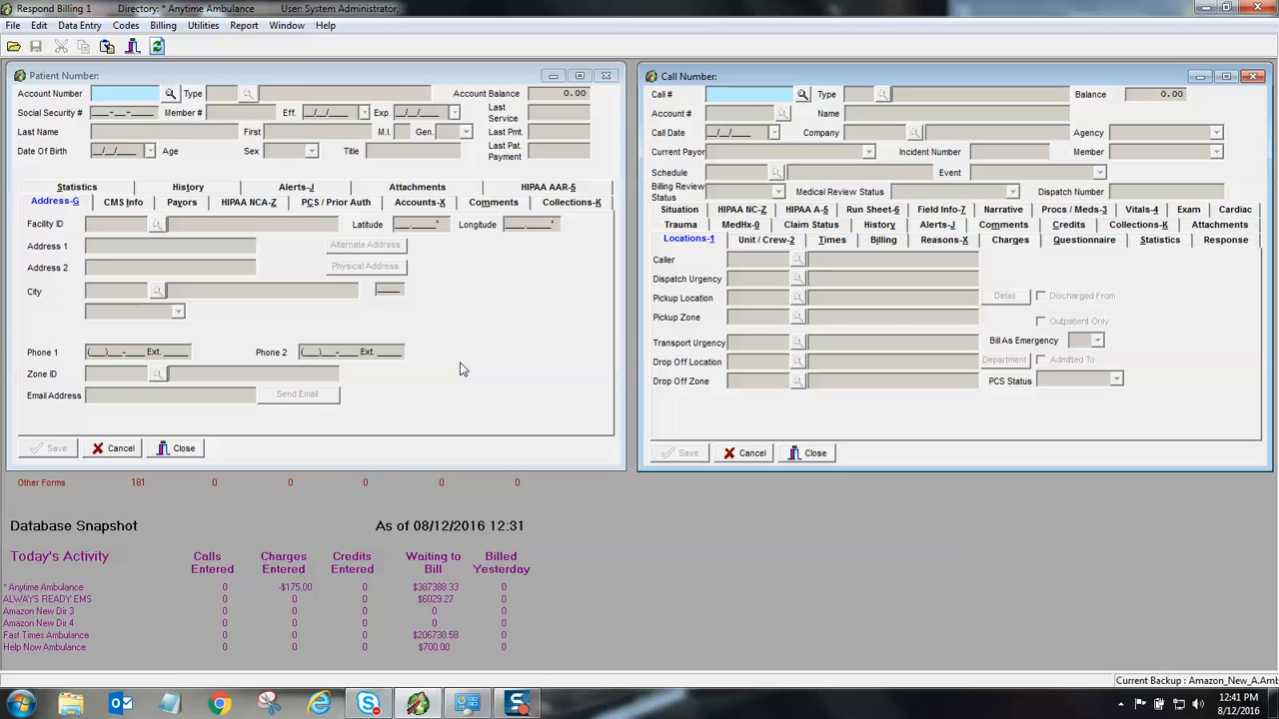
Recall the last patient record and start a Prior Auth entry in its PCS / Prior Authorization editor
left_click(140, 92)
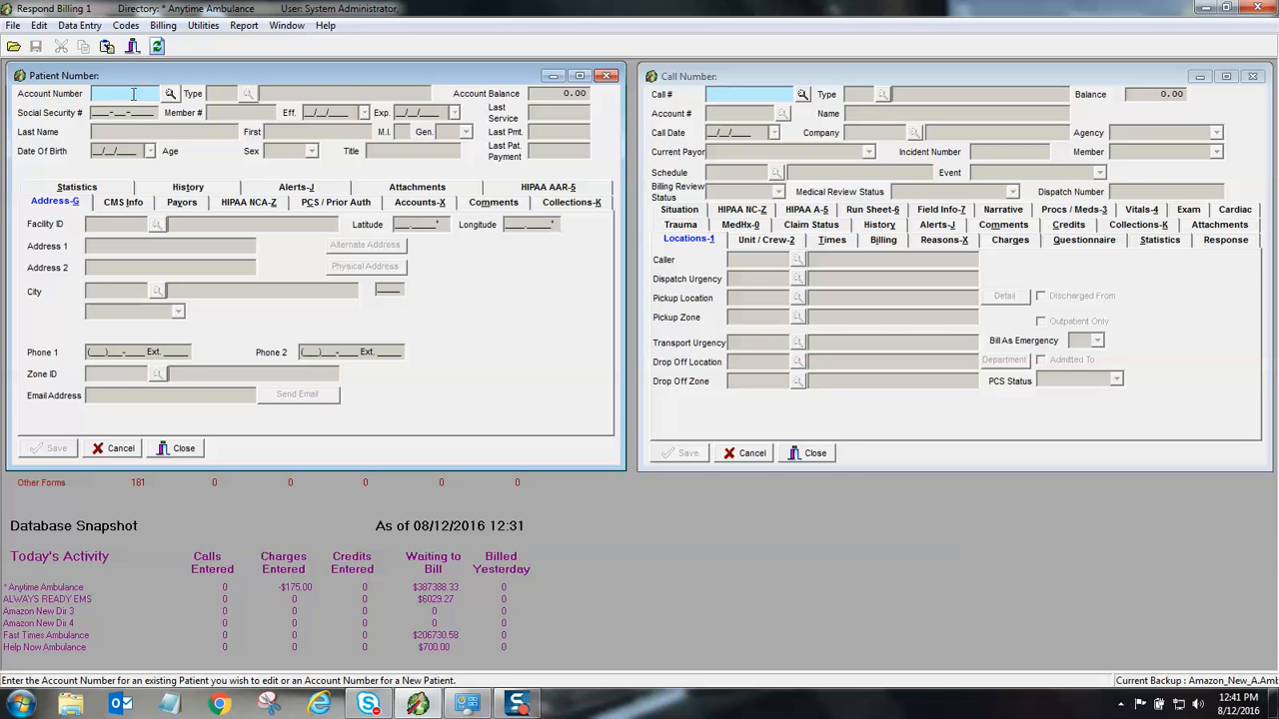
double_click(132, 93)
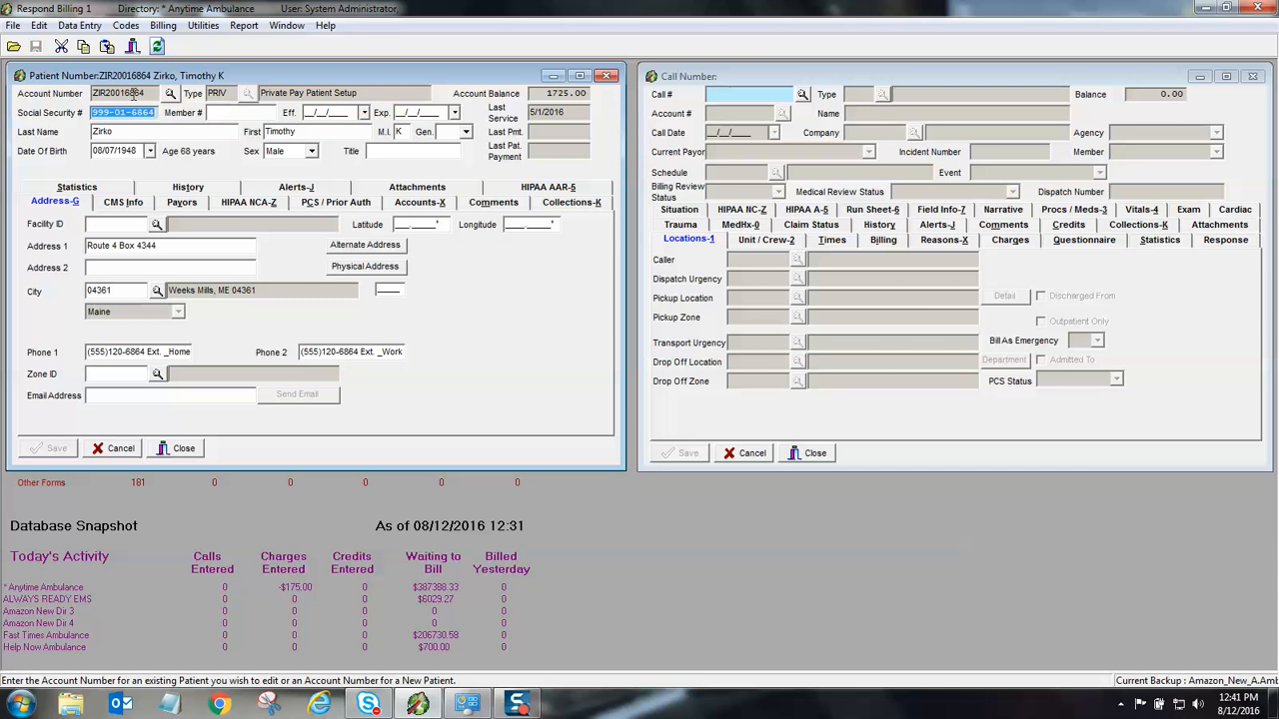
left_click(362, 204)
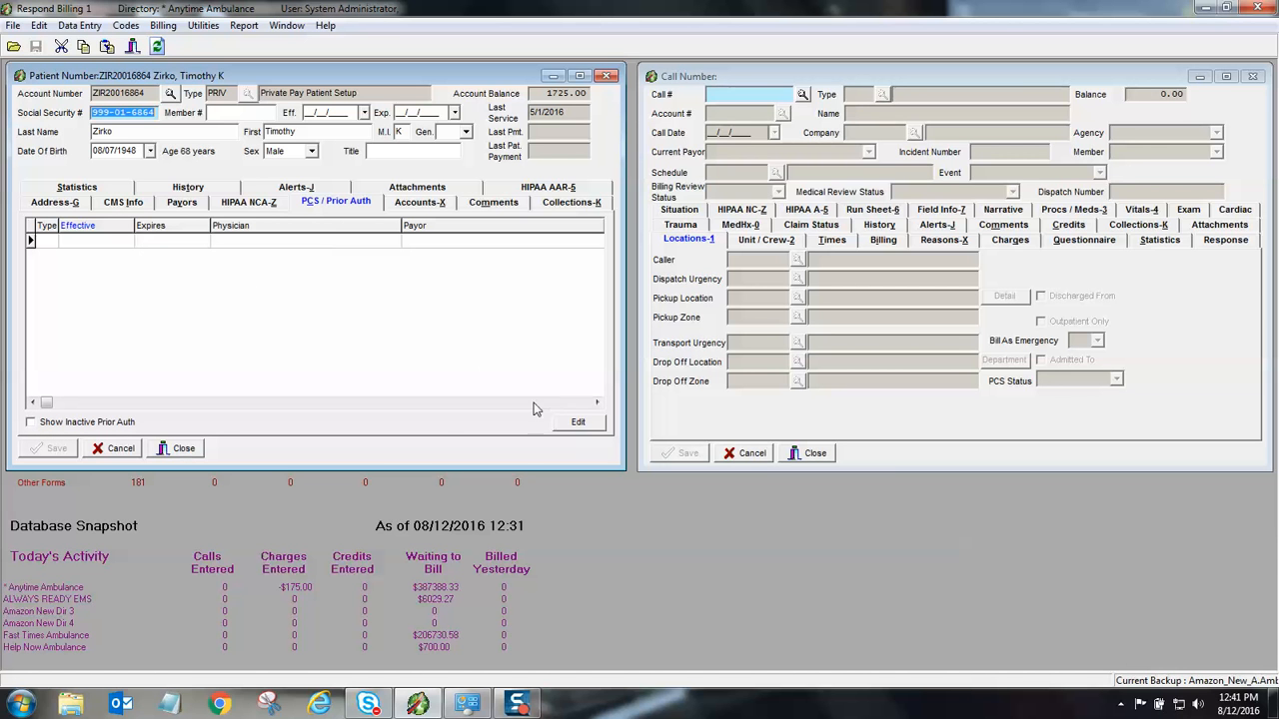
left_click(578, 423)
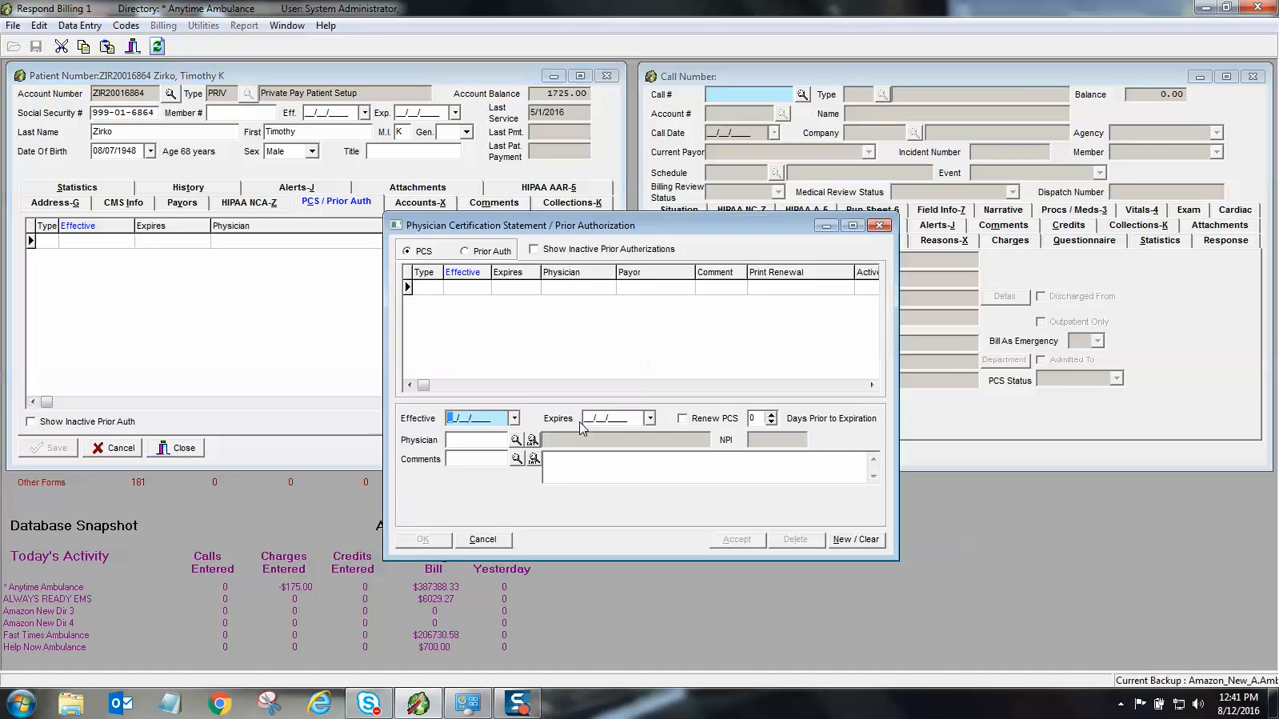
left_click(466, 252)
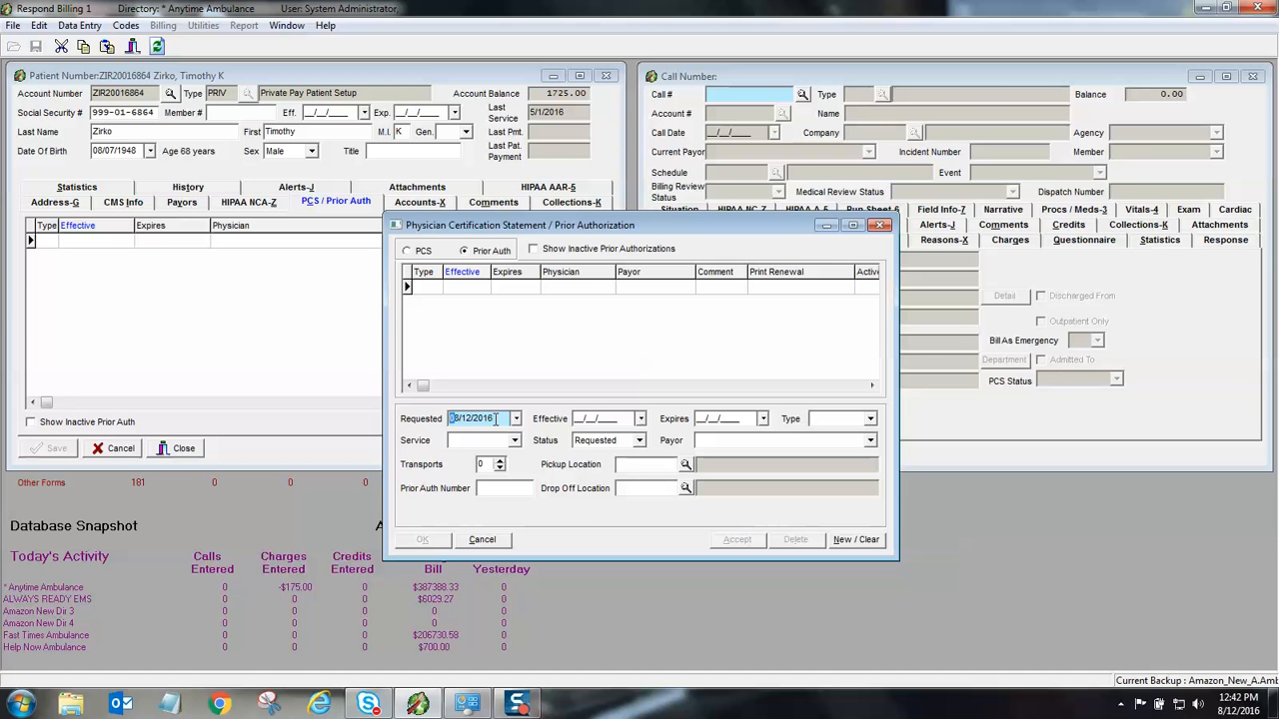
Set the prior authorization's effective date to 04/01/2016 and its expiration date to 05/30/2016
left_click(577, 418)
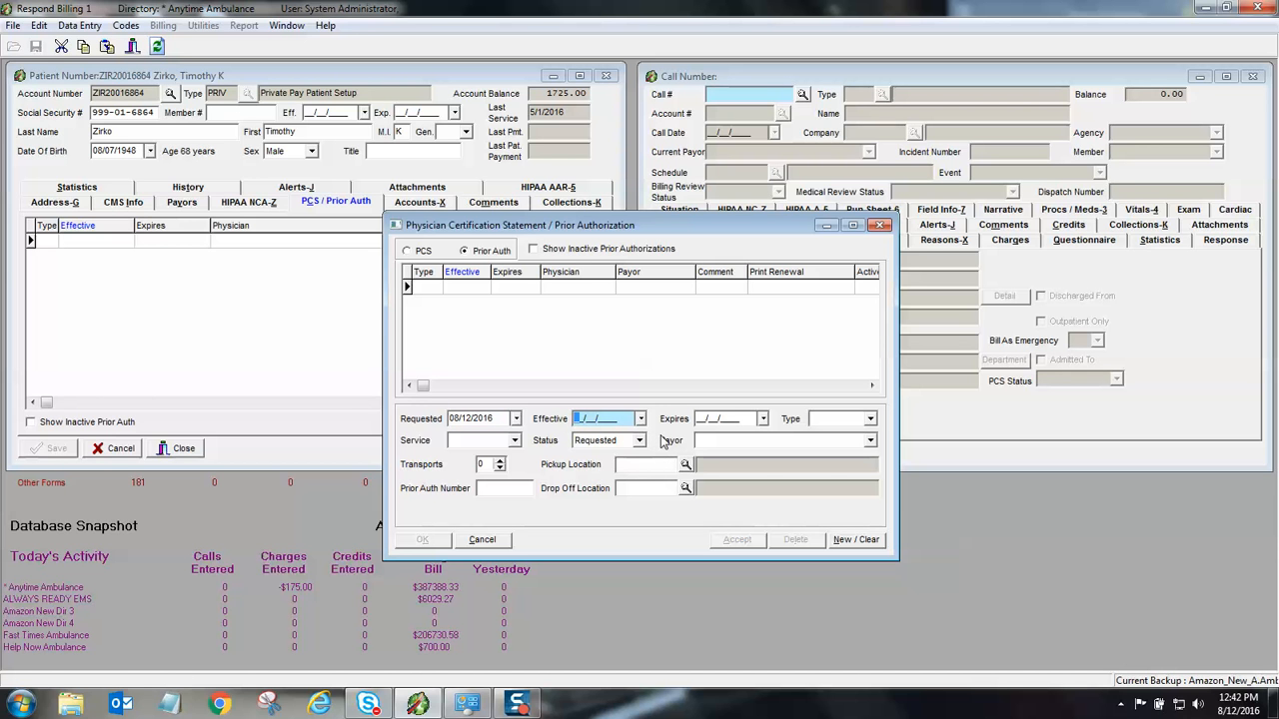
type("04/01/2016")
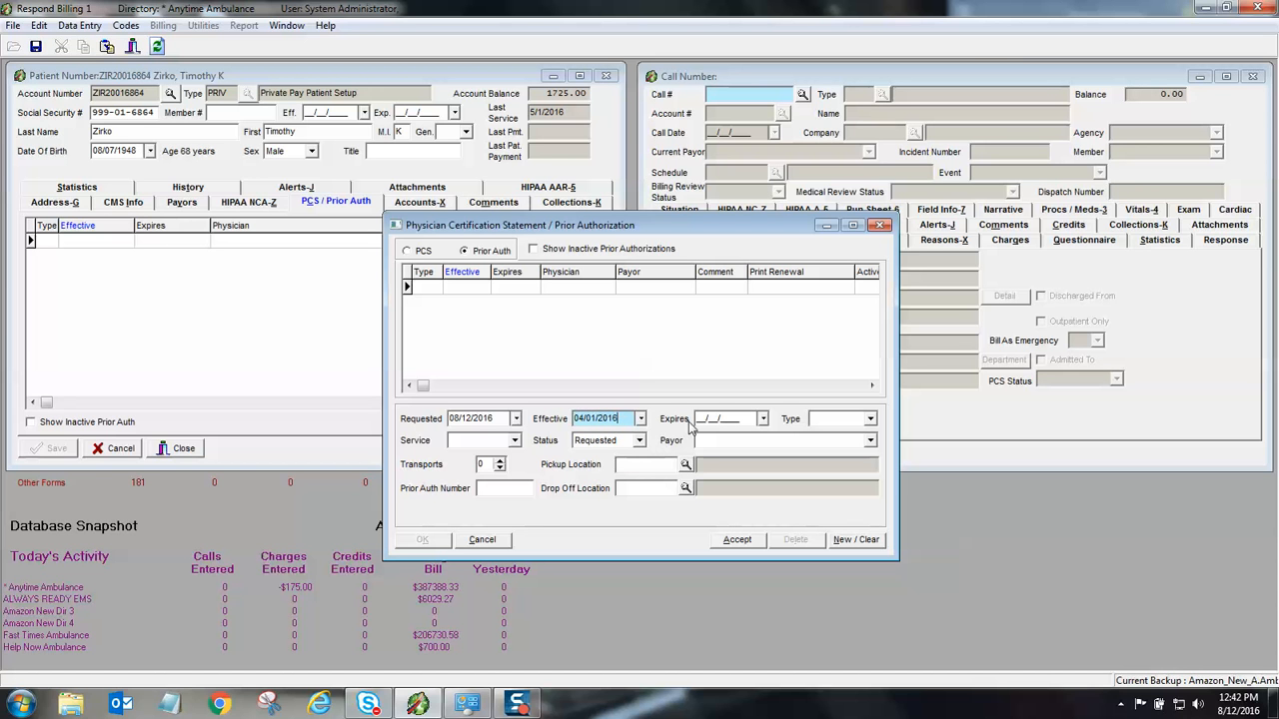
left_click(707, 419)
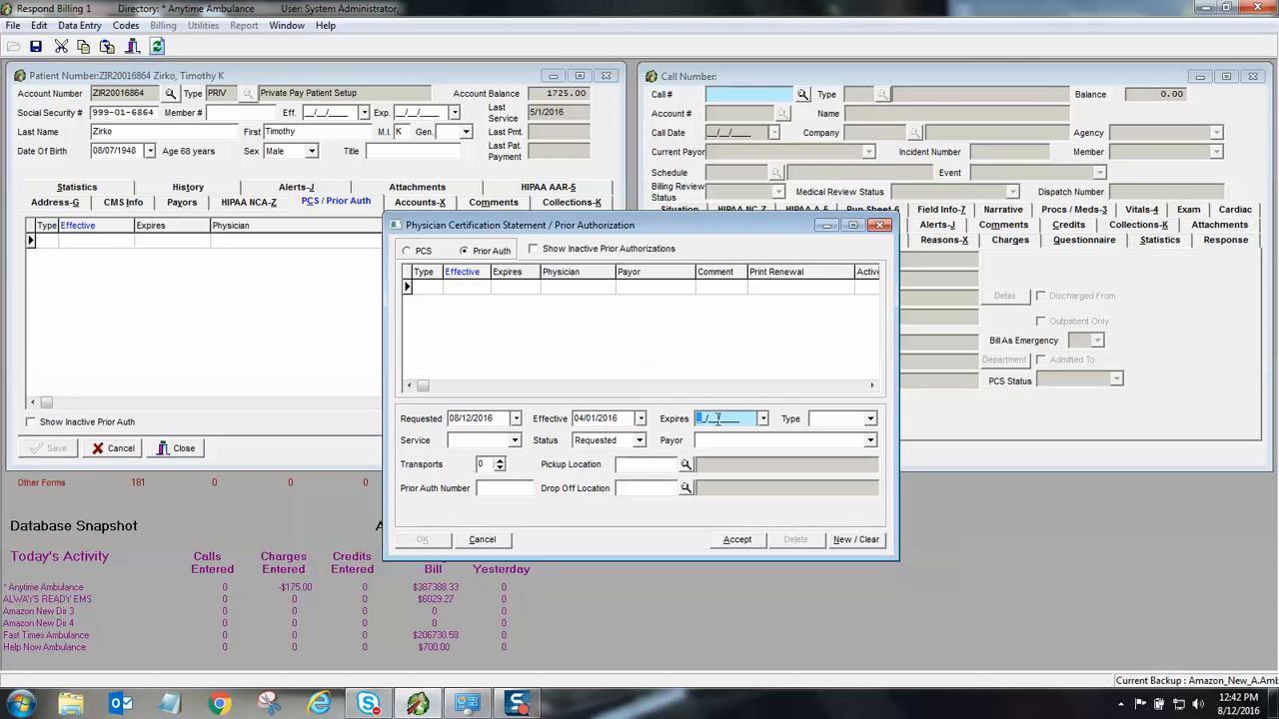
type("05/30/2016")
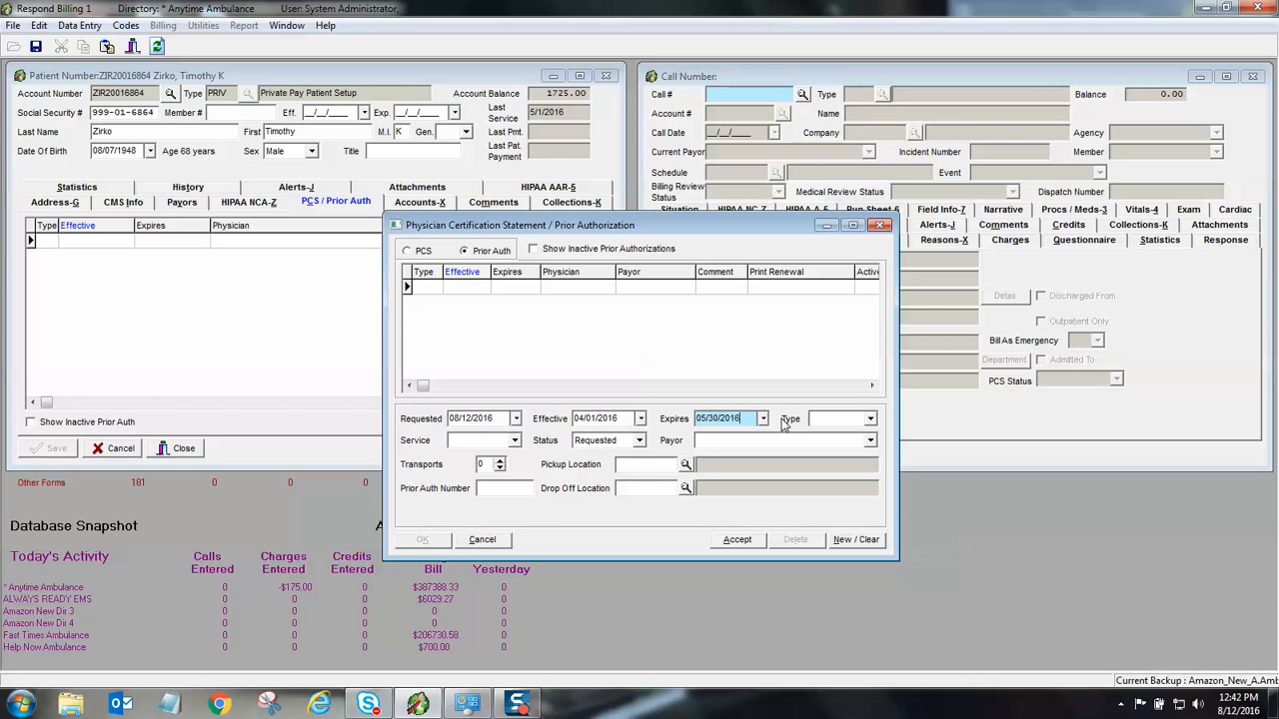
Set the prior authorization's type to Initial and its service to A0428
left_click(823, 421)
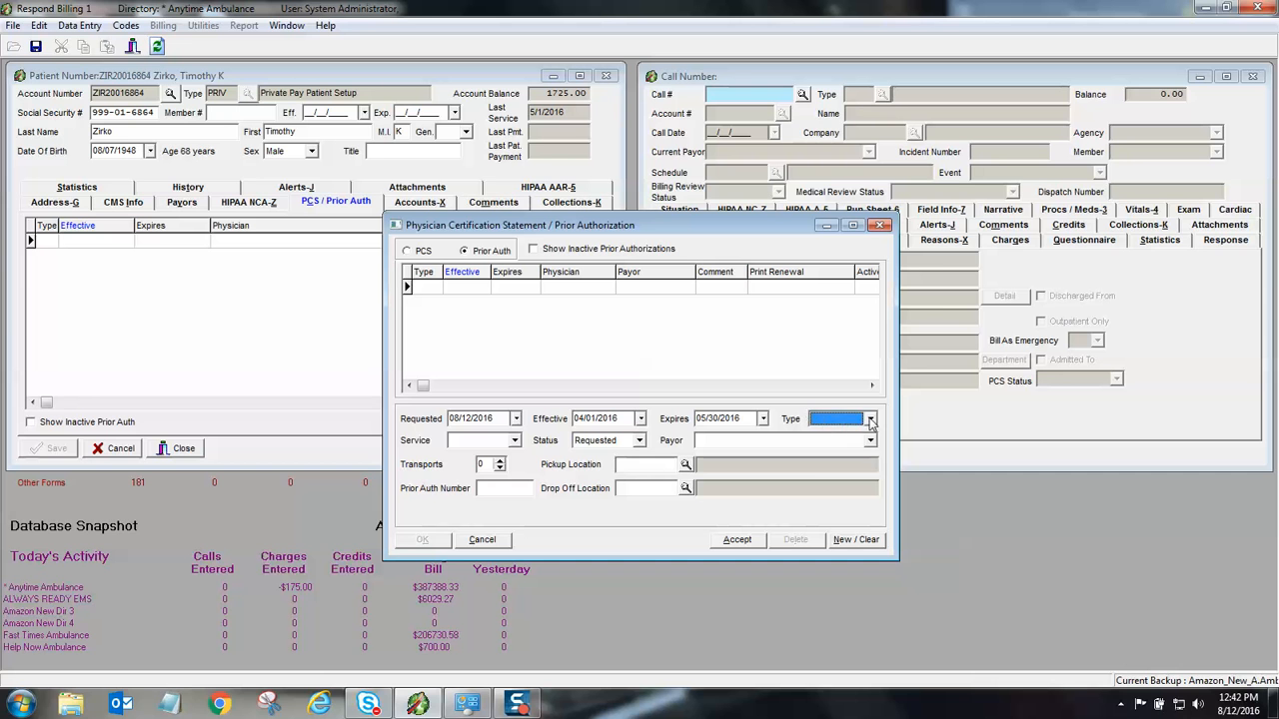
left_click(870, 420)
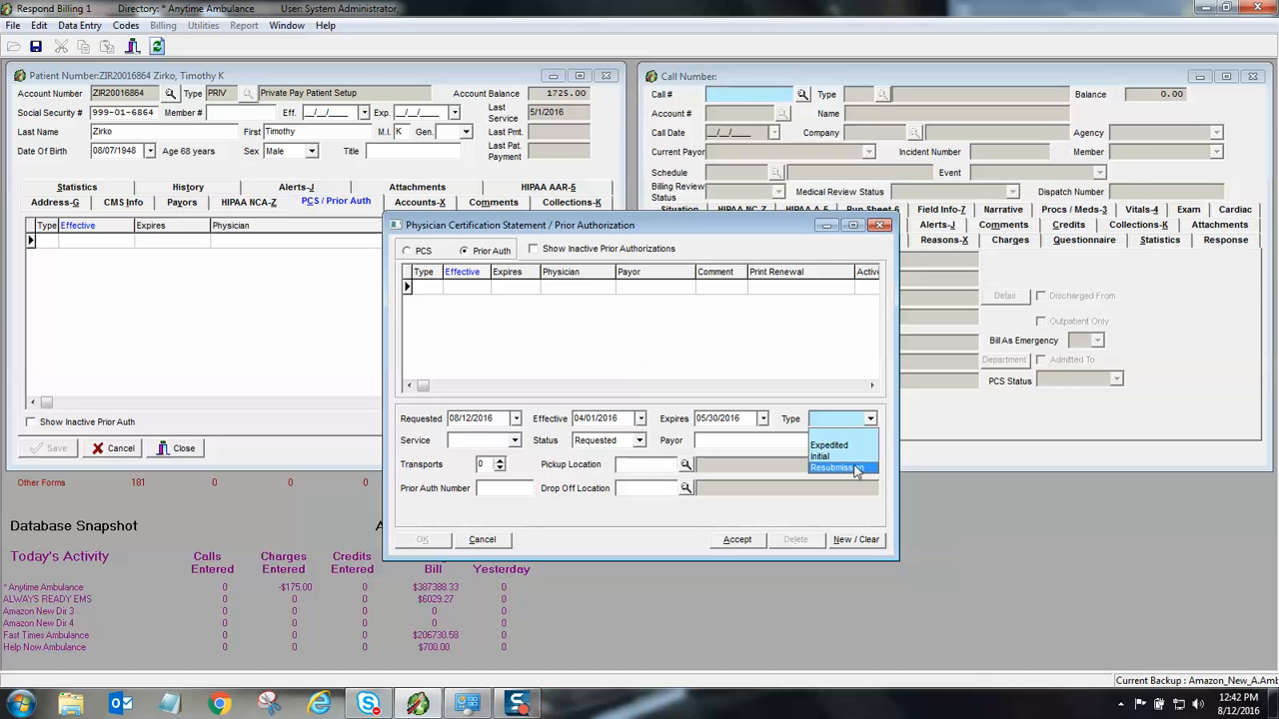
left_click(851, 456)
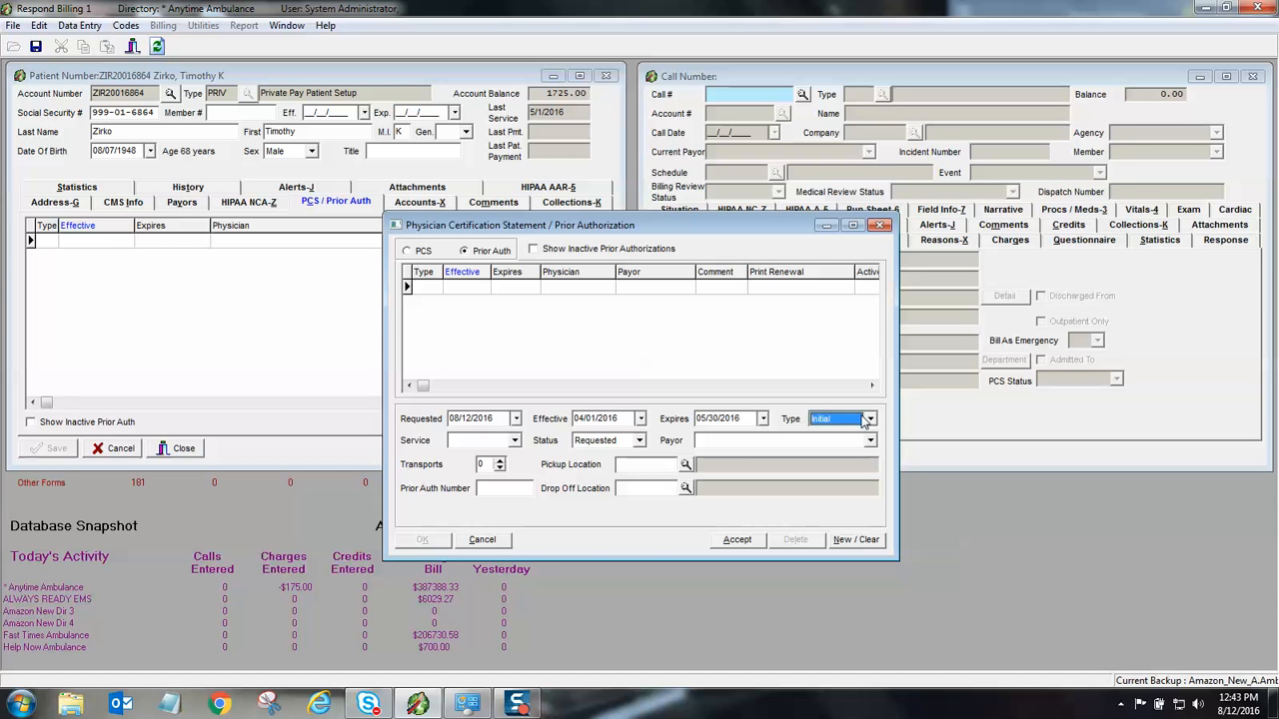
key("Tab")
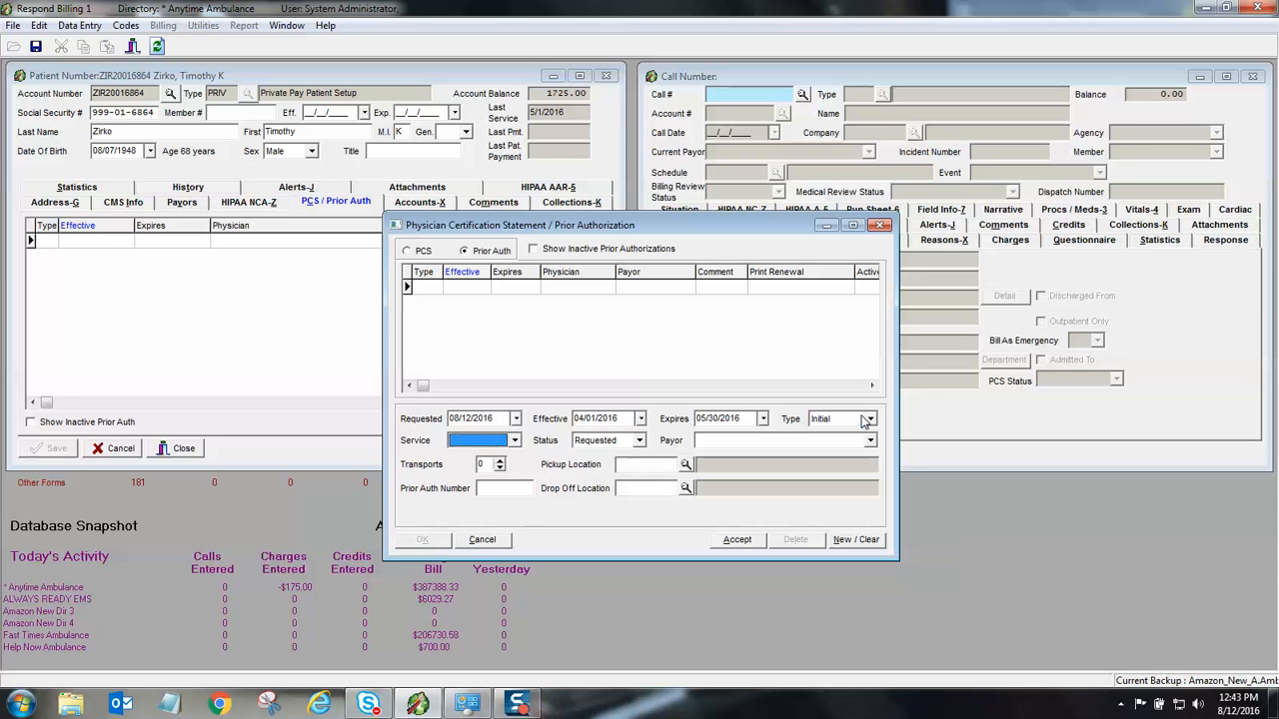
left_click(514, 441)
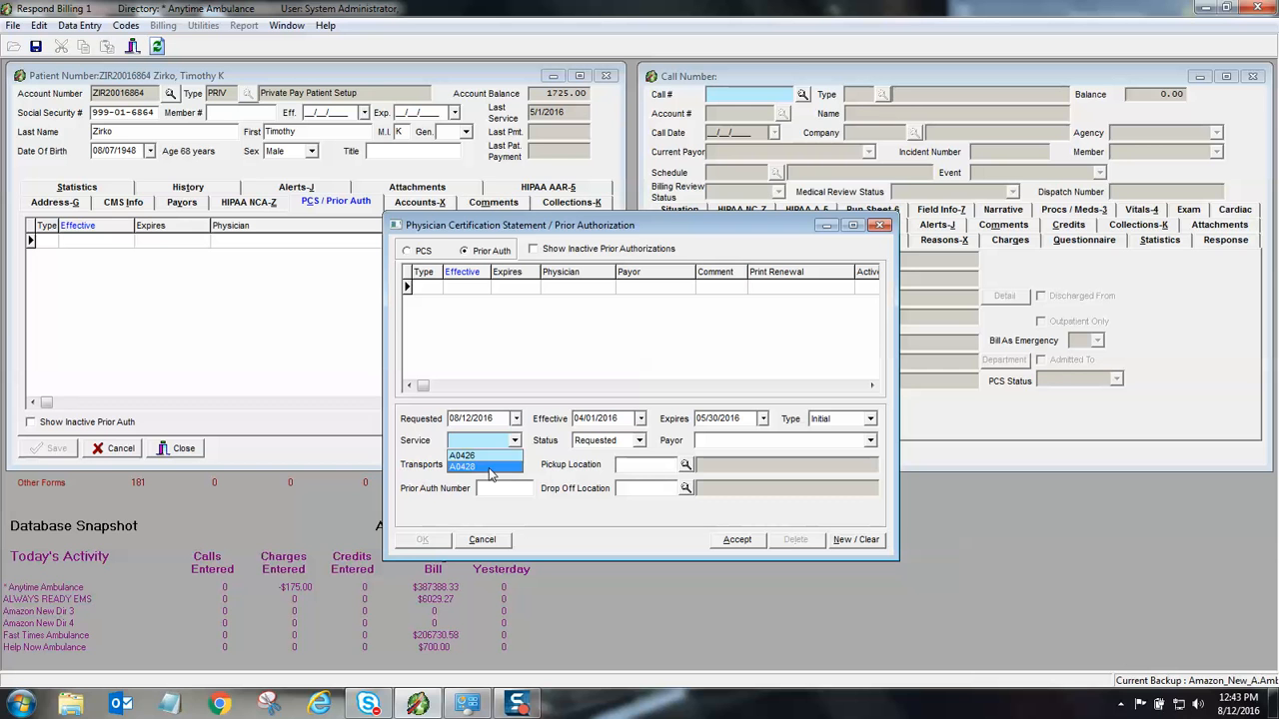
left_click(490, 469)
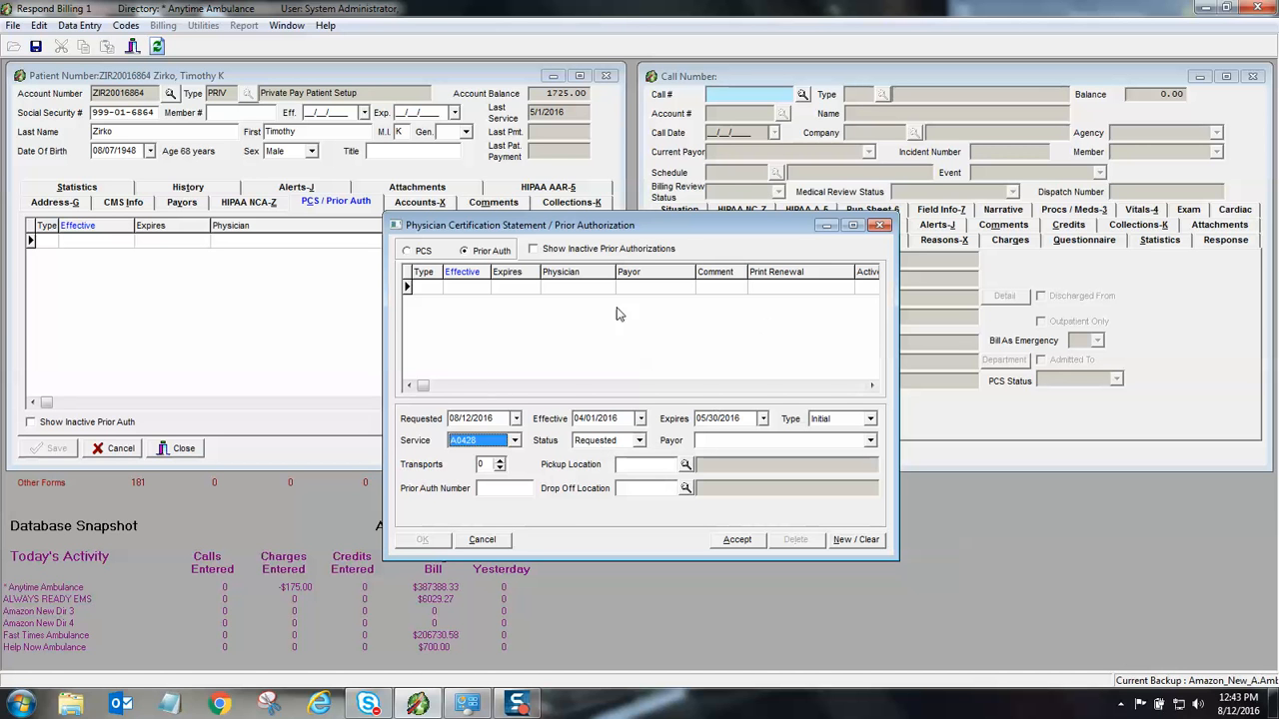
Set the prior authorization's status to Approved and its payor to CARE - Medicare
left_click(639, 441)
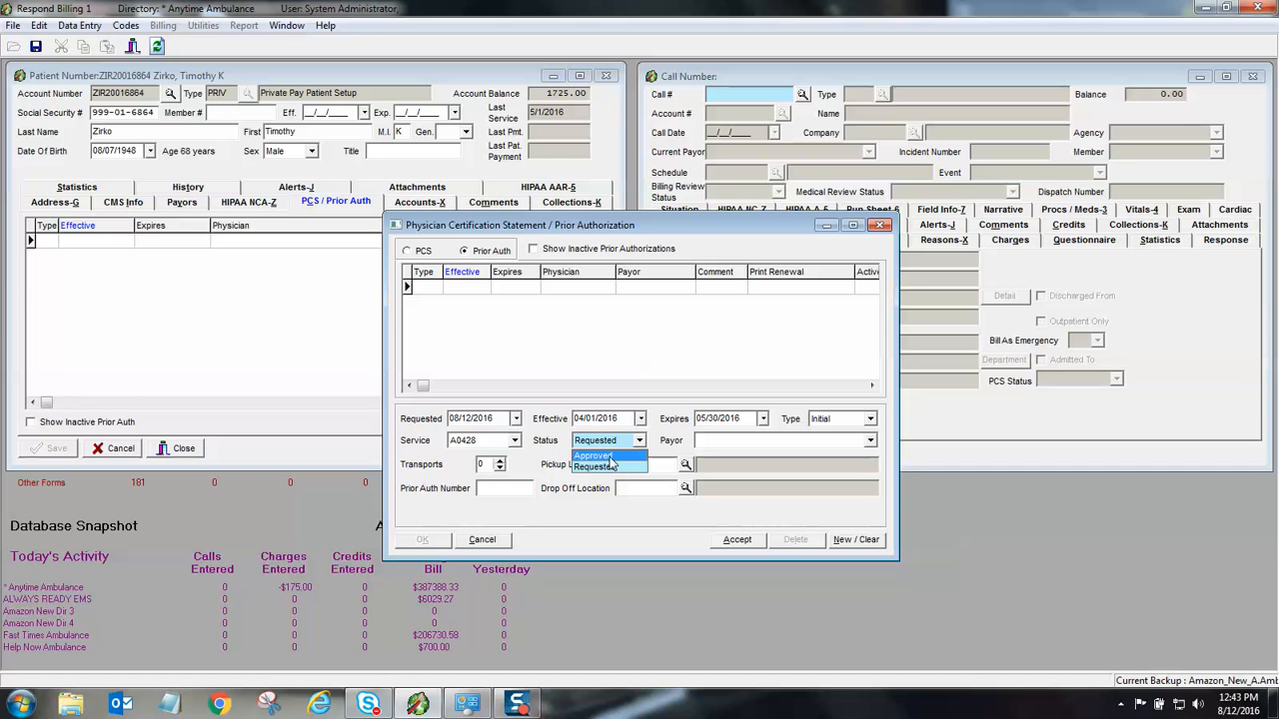
left_click(609, 456)
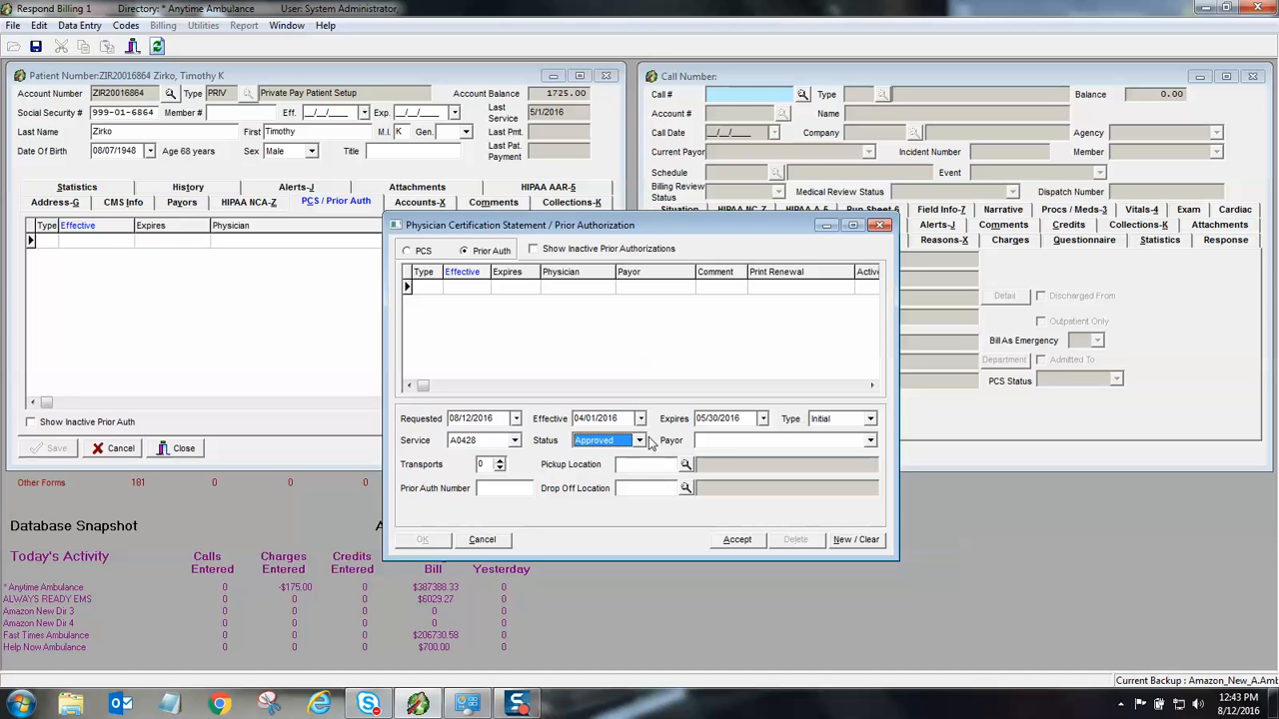
key("Tab")
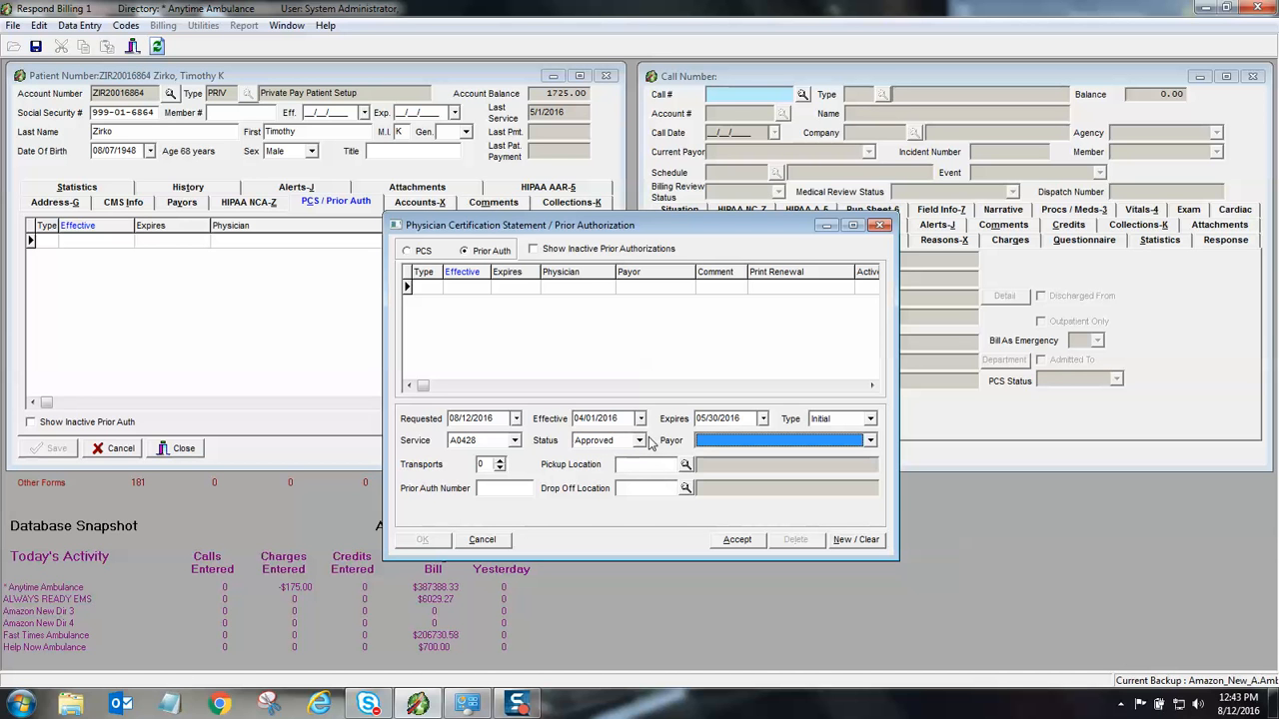
key("Down")
key("Tab")
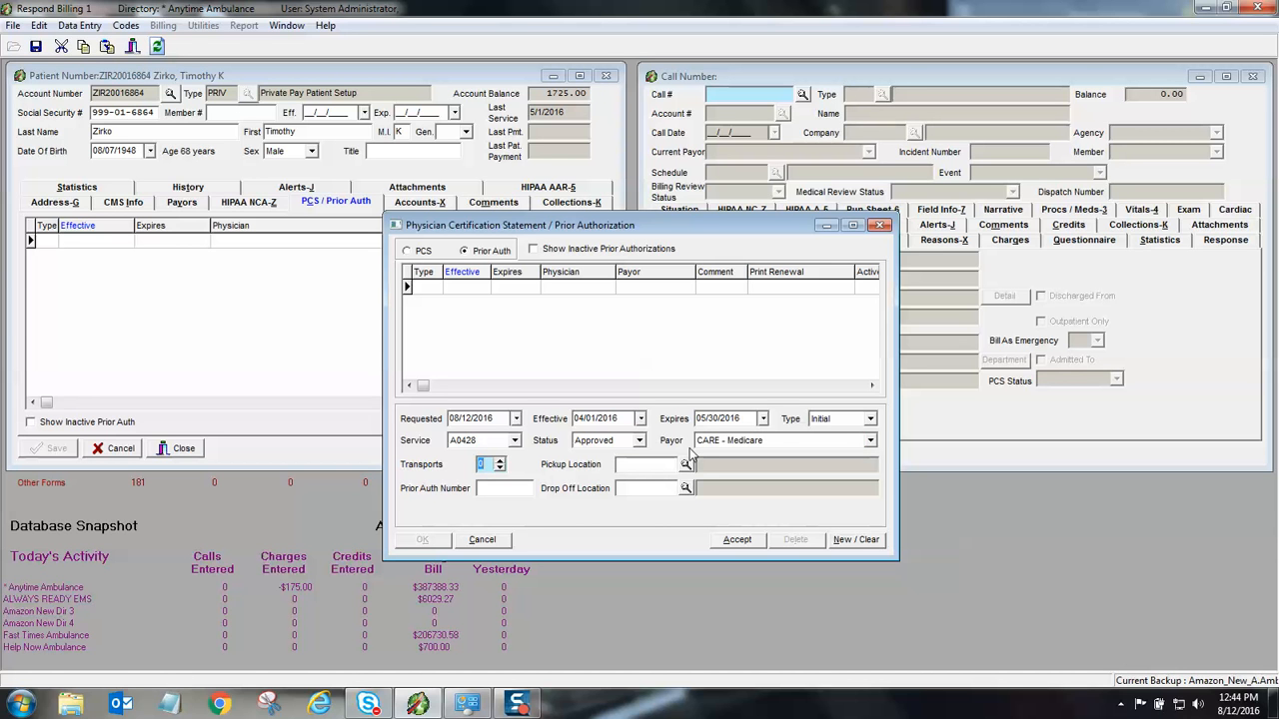
Set the prior authorization's transports to 5 and its number to TEST, accept the entry and save the patient record
type("5")
key("Tab")
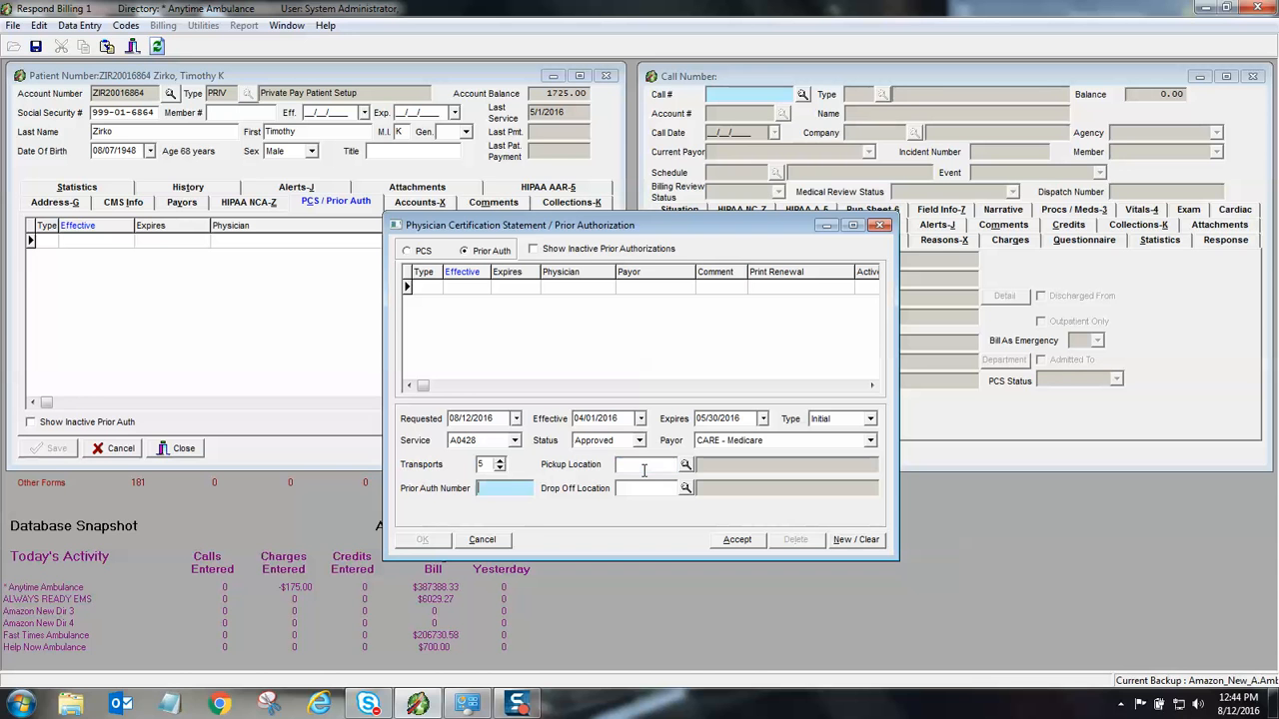
key("Tab")
type("TEST")
left_click(744, 543)
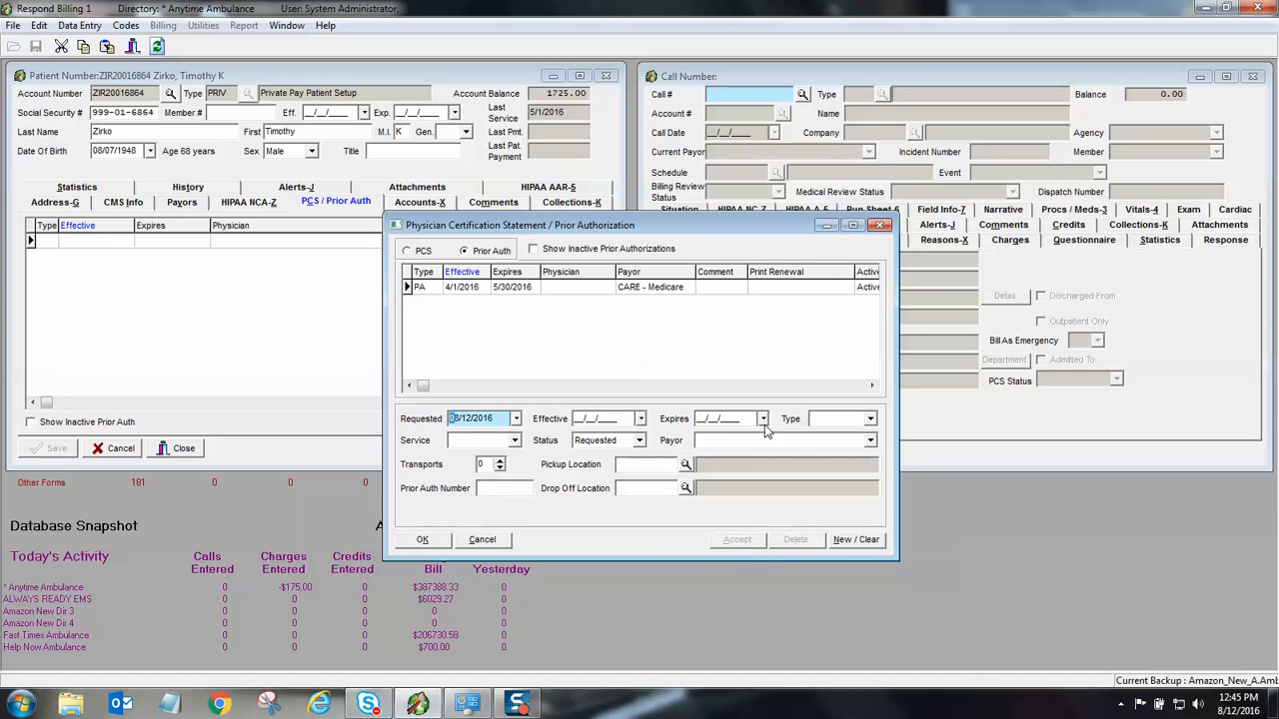
left_click(435, 544)
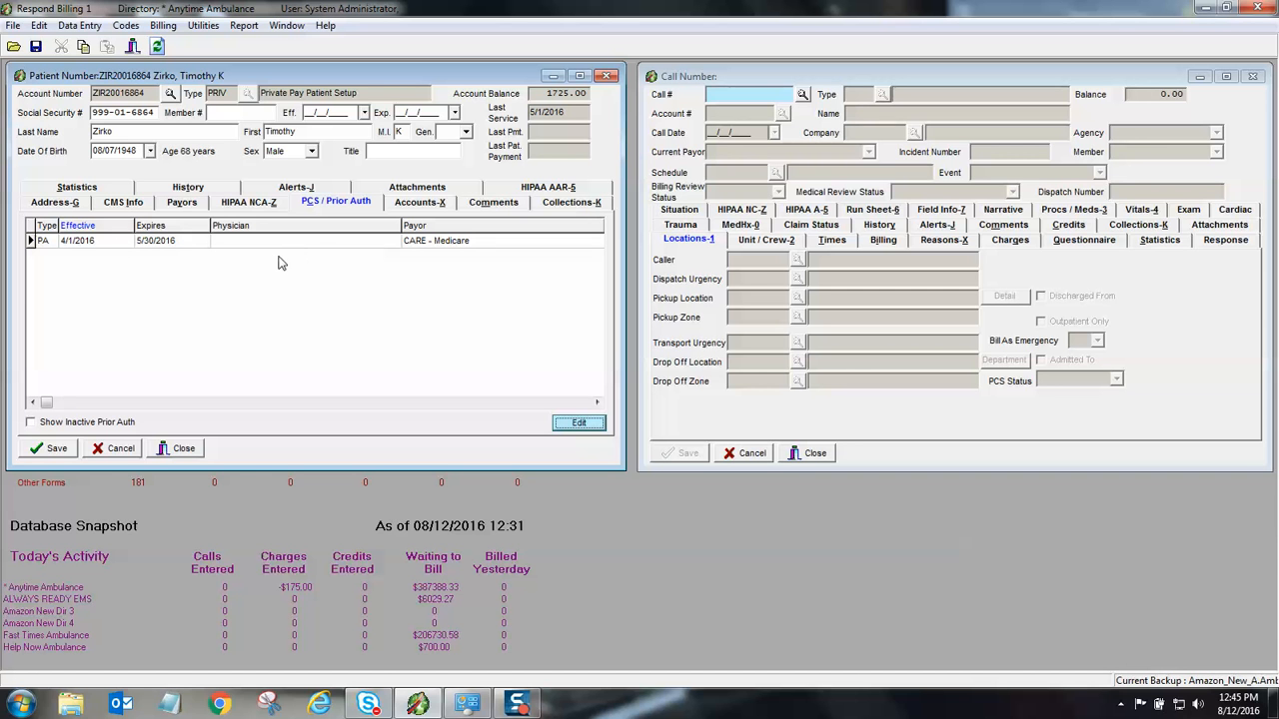
left_click(55, 449)
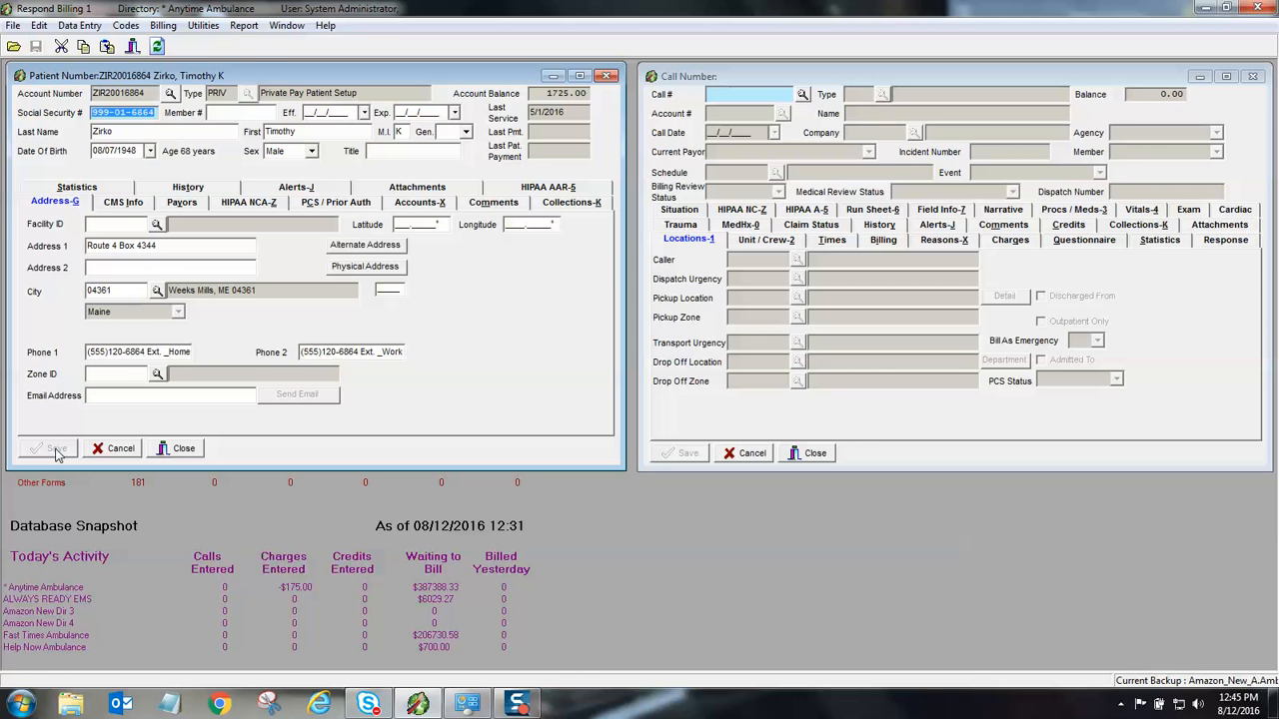
Reopen the patient's prior authorizations and review the list with inactive entries shown, then hide the inactive ones again
left_click(338, 204)
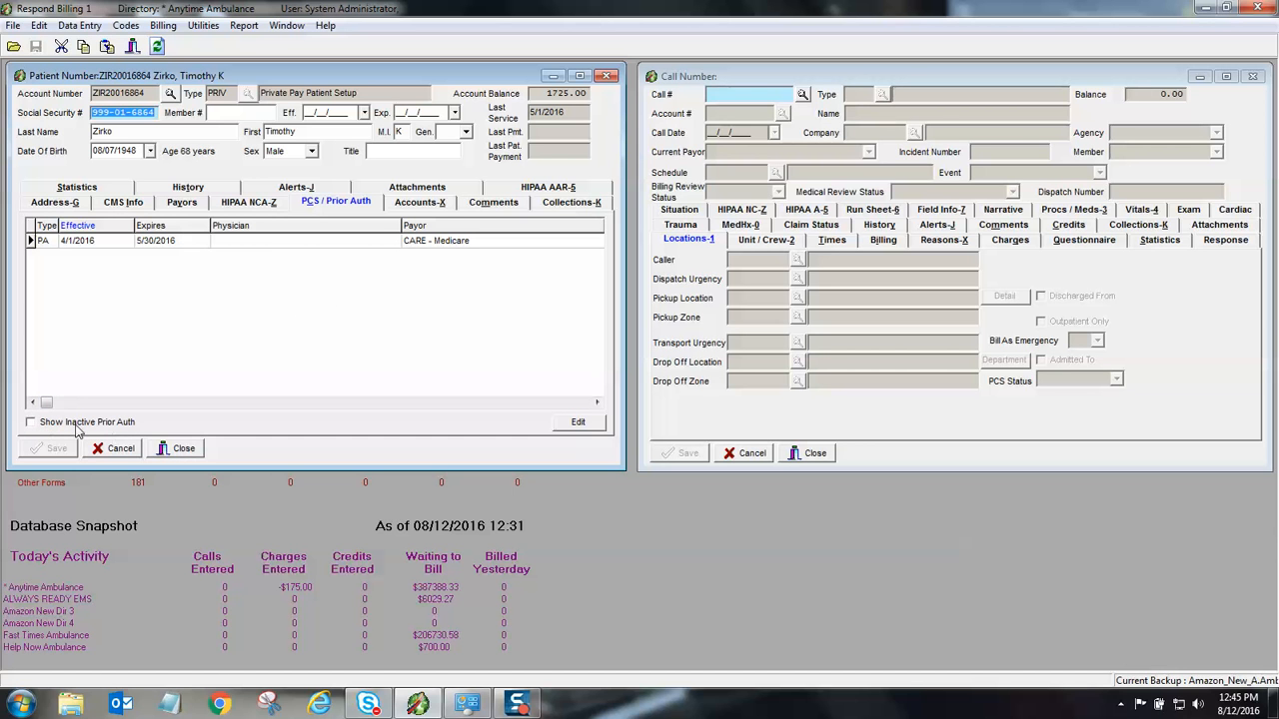
left_click(31, 422)
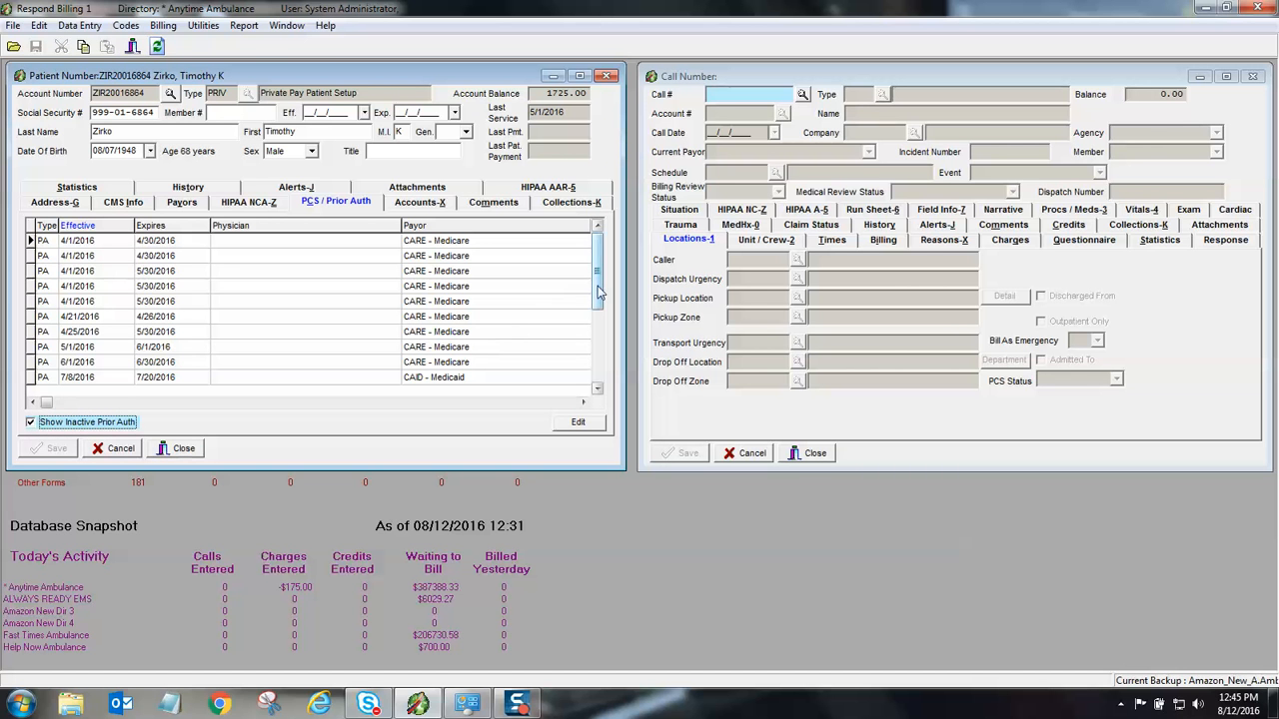
mouse_move(597, 288)
left_mouse_down()
mouse_move(597, 356)
mouse_move(604, 288)
left_mouse_up()
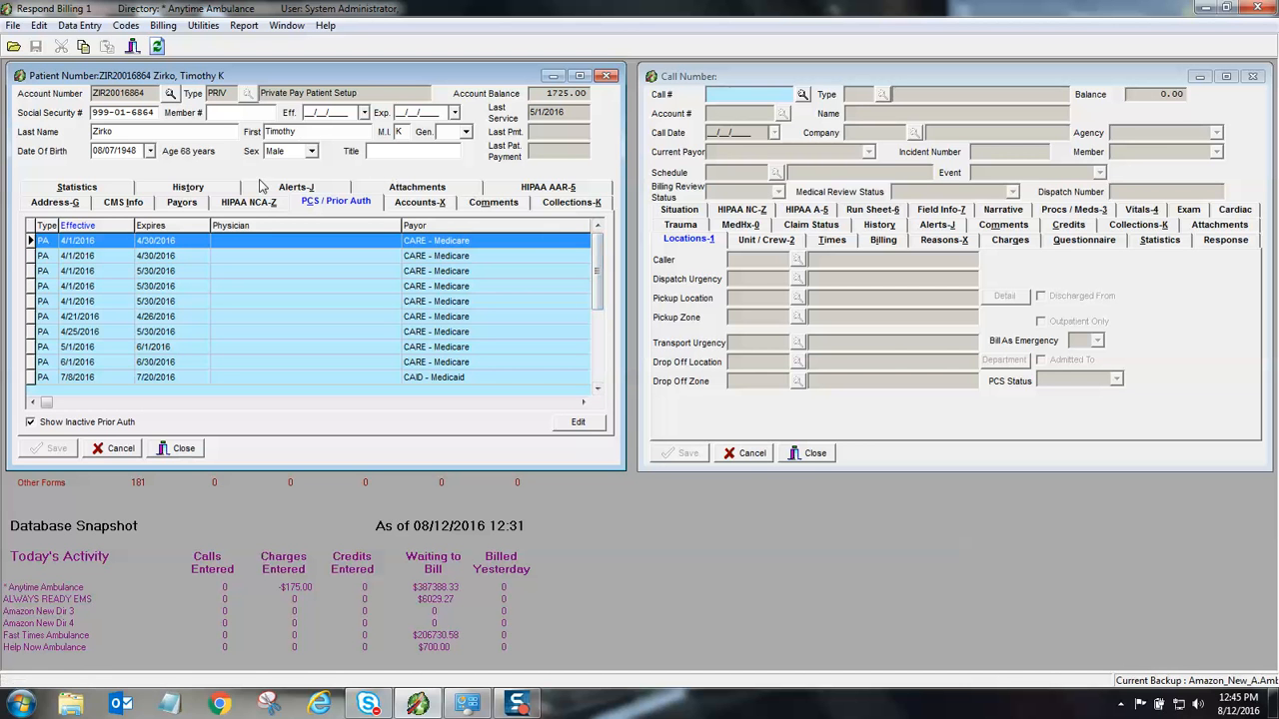
left_click(30, 423)
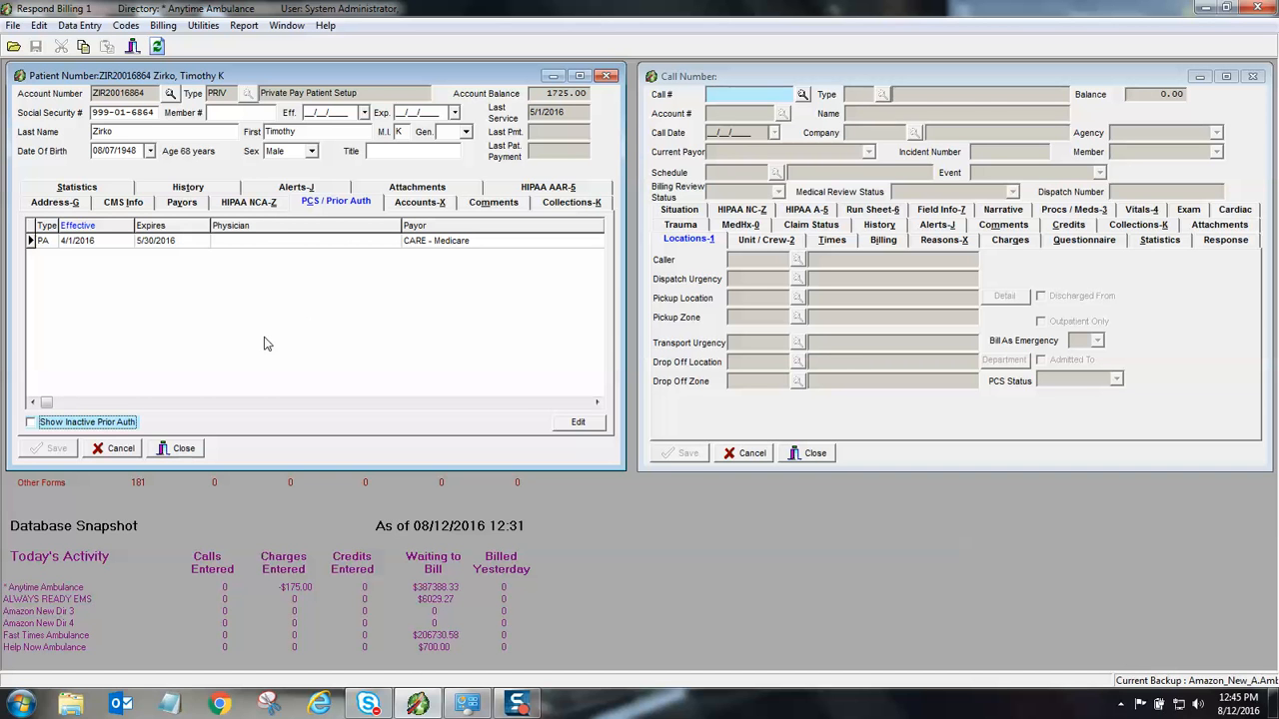
Recall call PRIORAUTH4 and review the details of the patient's active Medicare prior authorization alongside it, leaving the editor without changes
left_click(1011, 77)
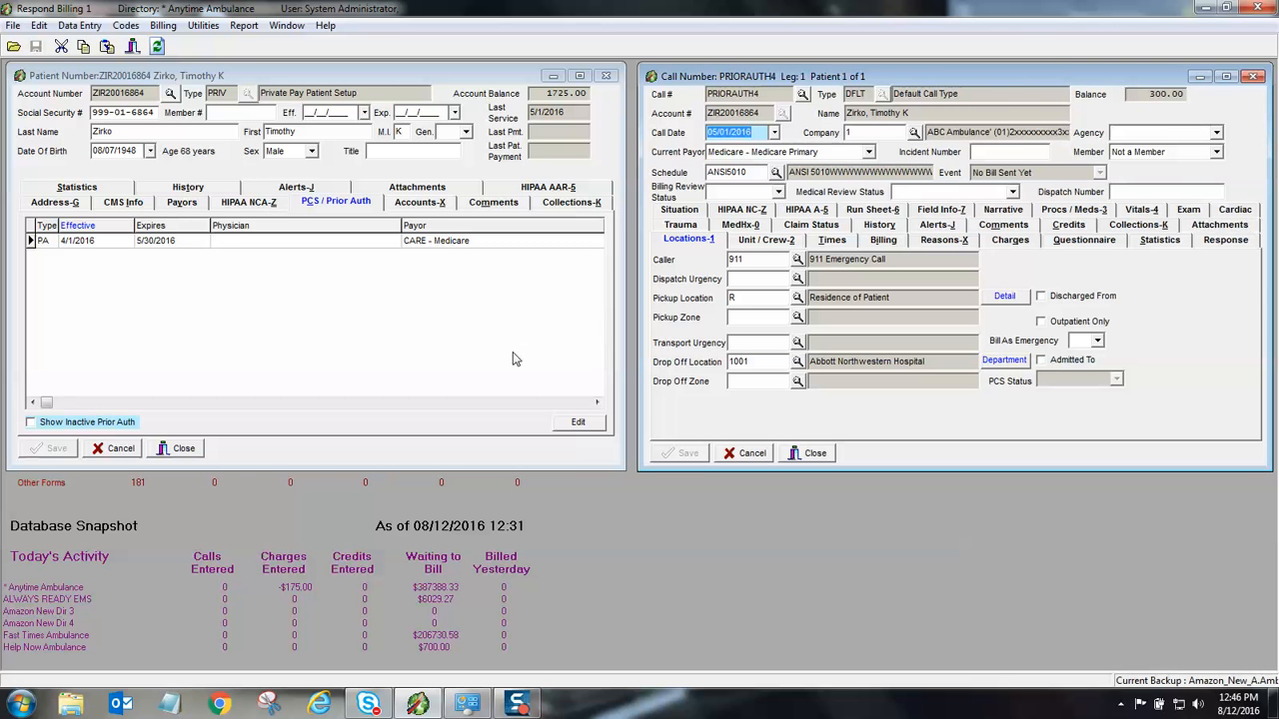
left_click(143, 247)
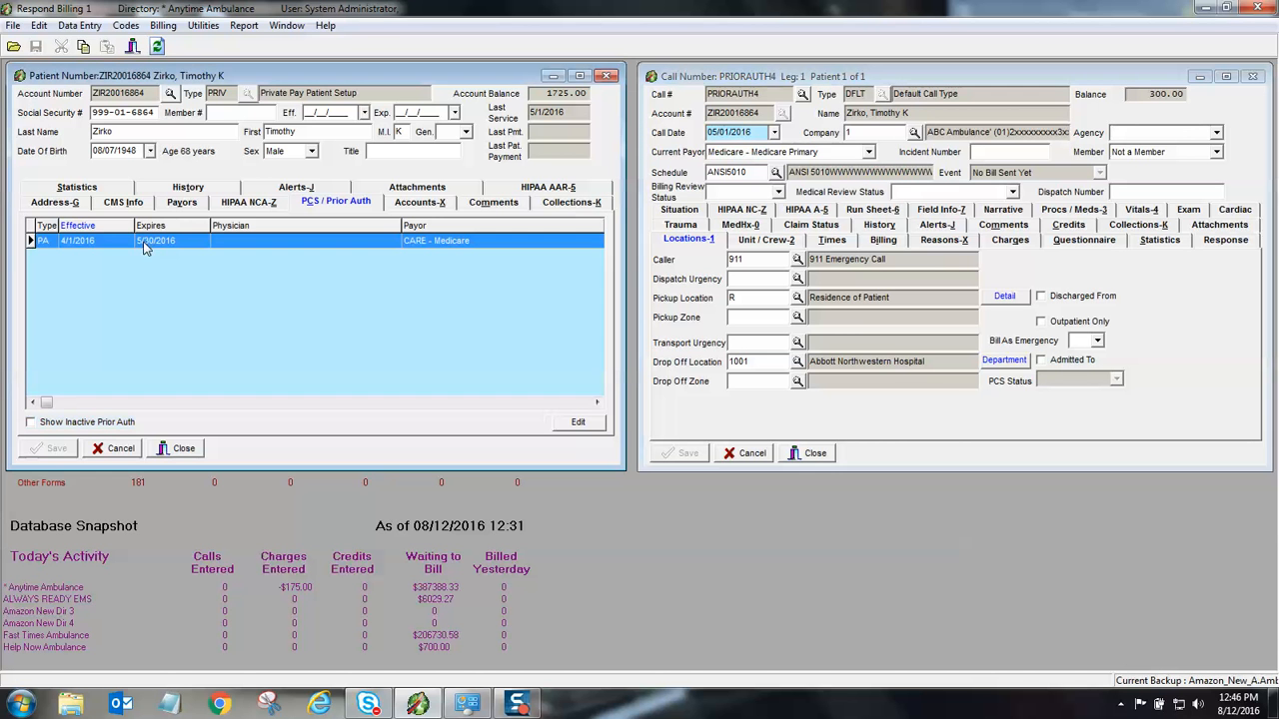
left_click(576, 422)
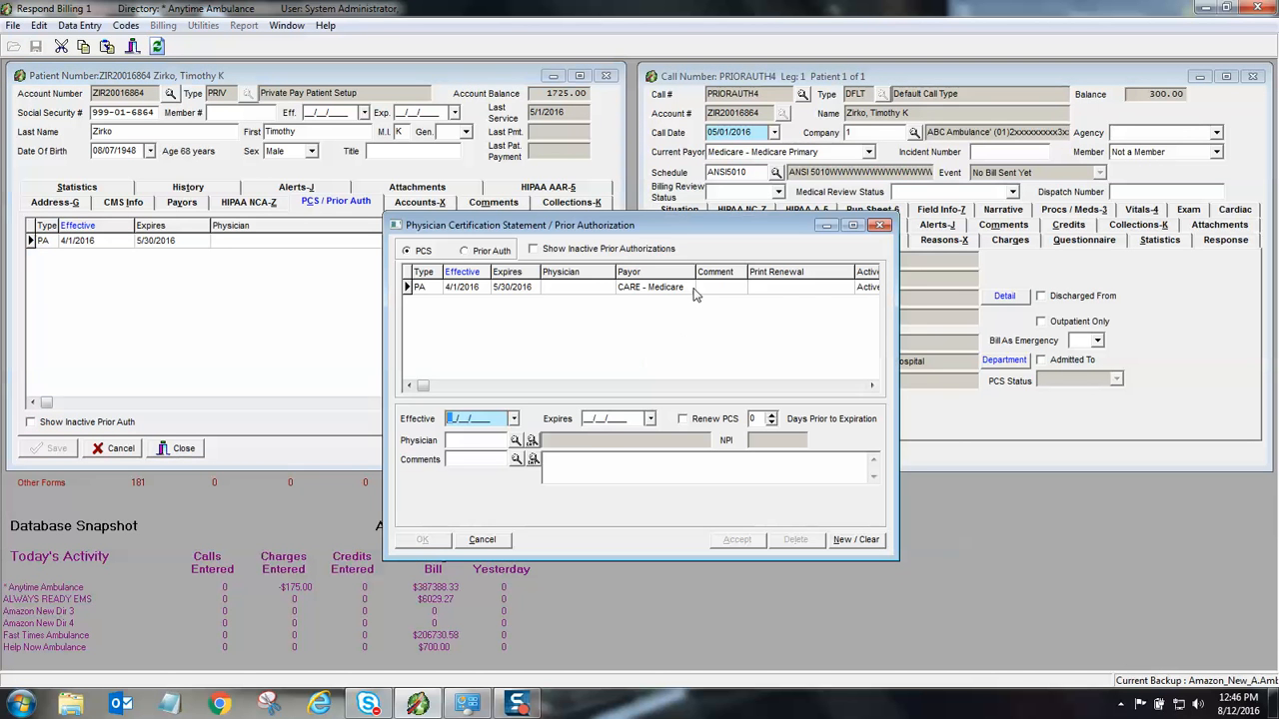
left_click_drag(715, 237, 370, 325)
left_click(186, 376)
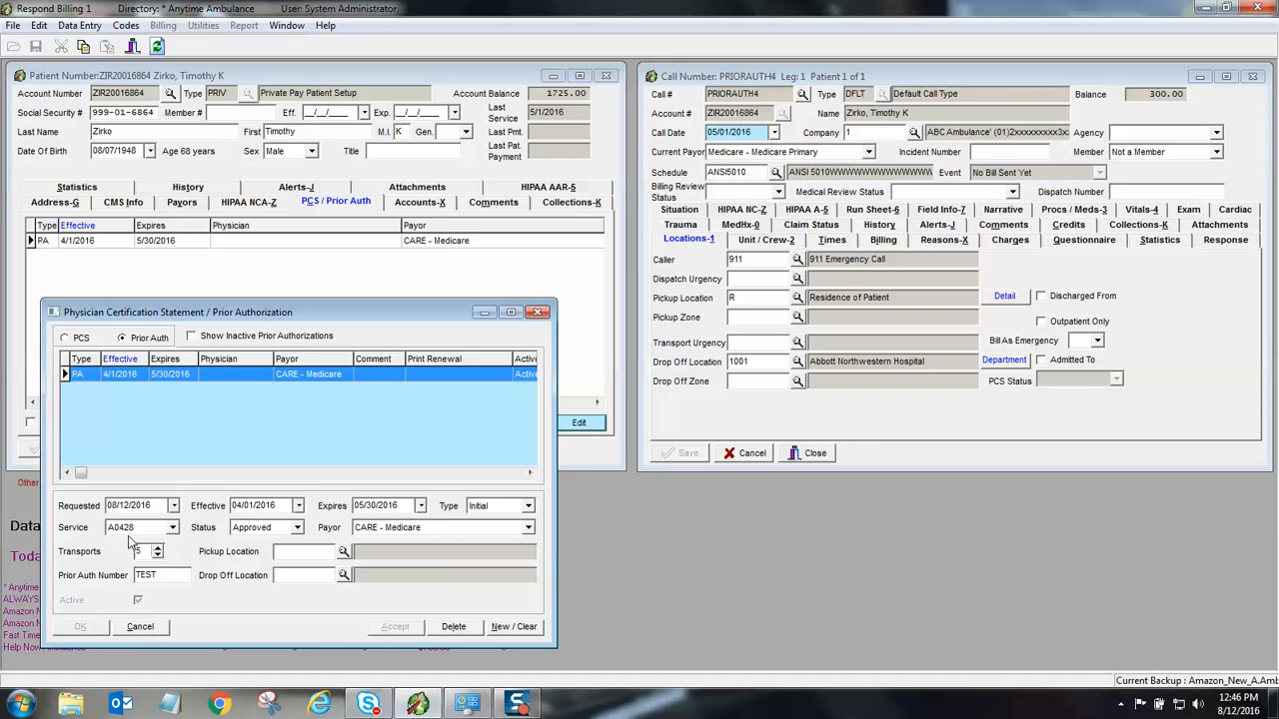
left_click(140, 627)
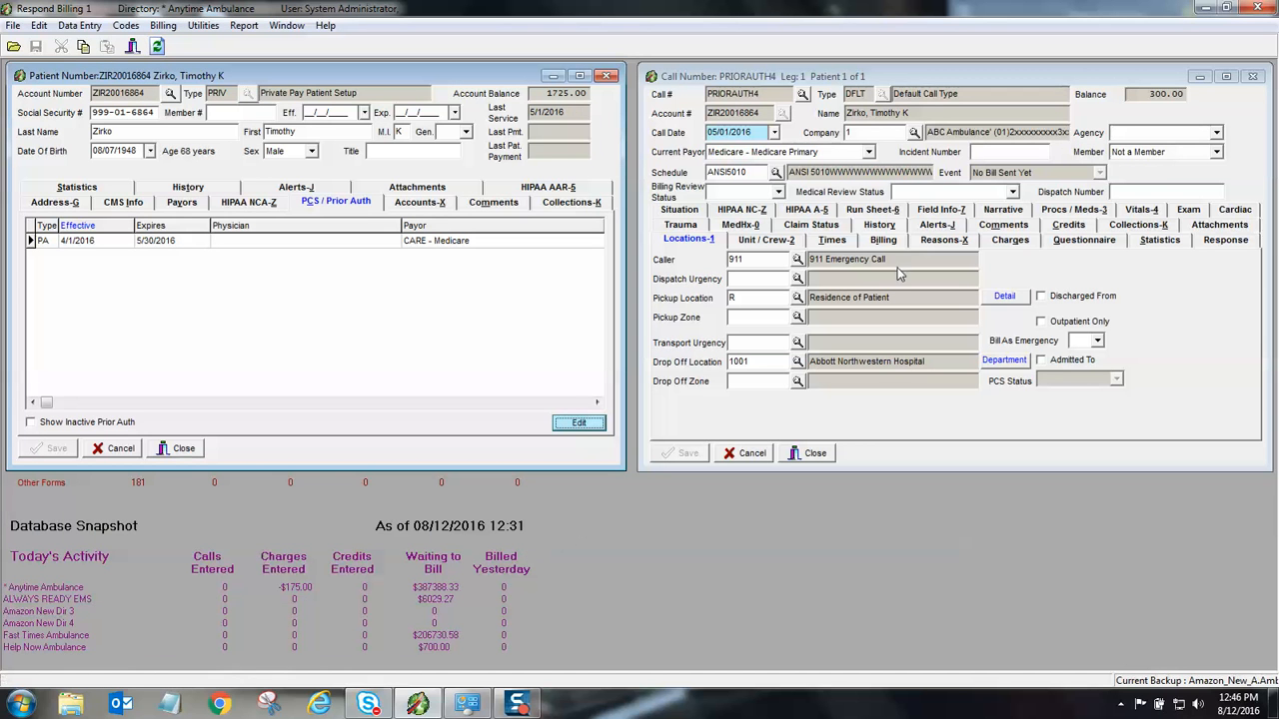
Review call PRIORAUTH4's charges and its primary payor in the billing details
left_click(1009, 241)
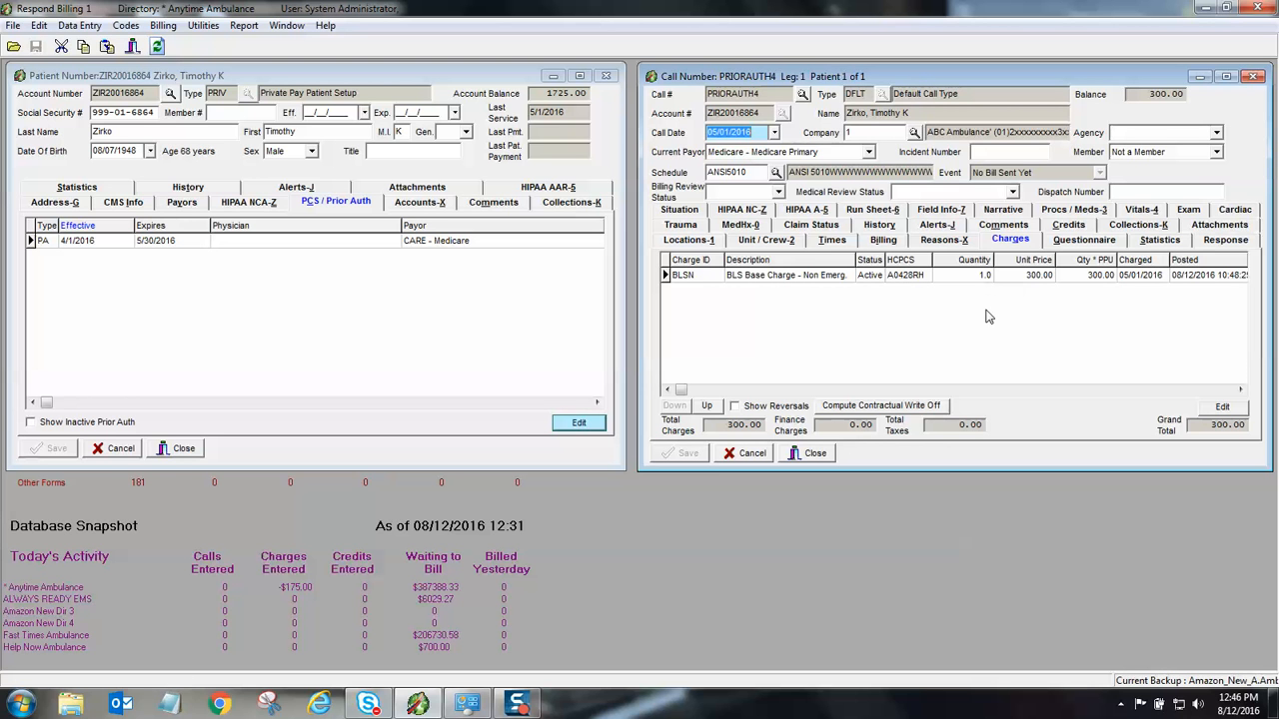
left_click(883, 241)
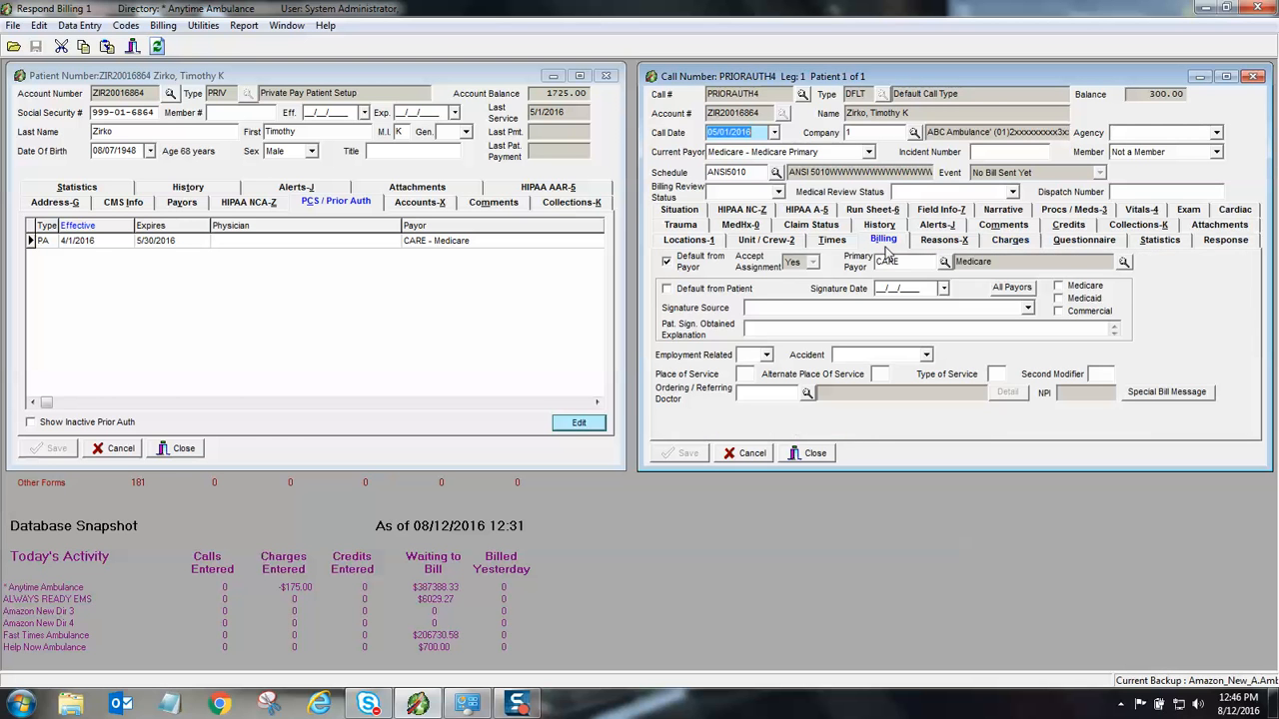
left_click(1007, 240)
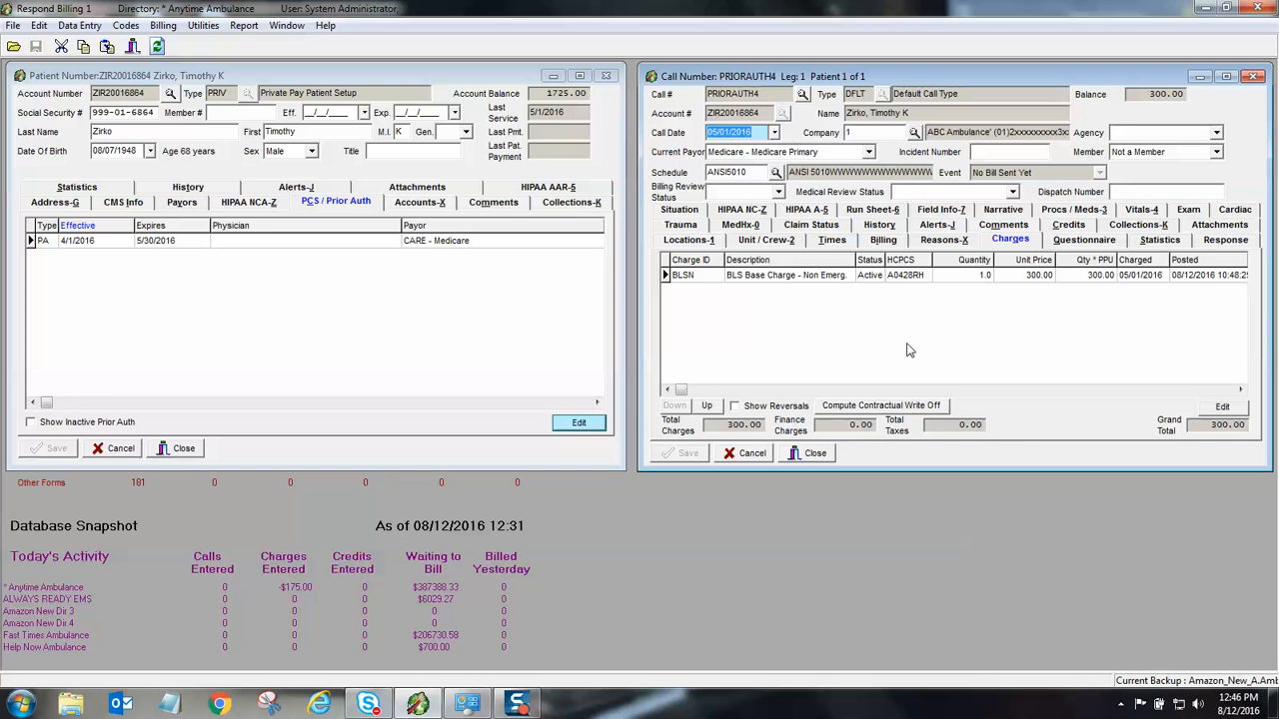
Assign authorization TEST to the Medicare - Medicare Primary payor in the call's claim status and save the call
left_click(813, 225)
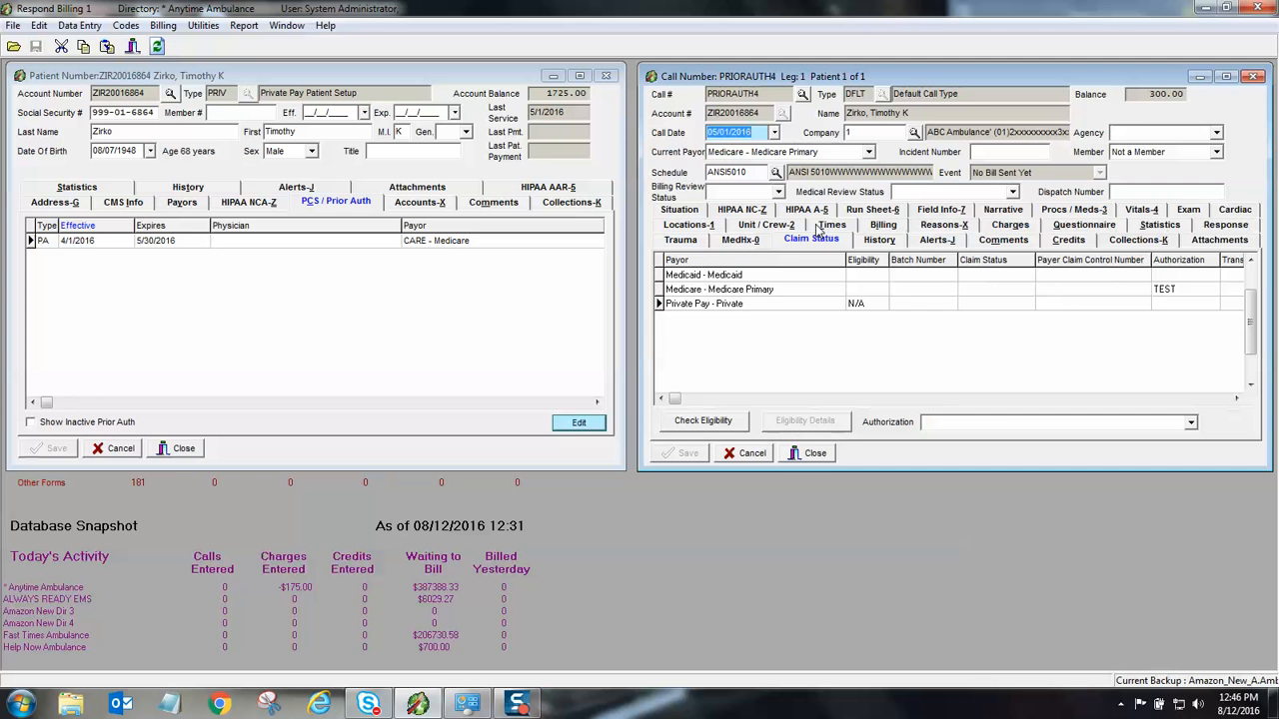
left_click(1192, 422)
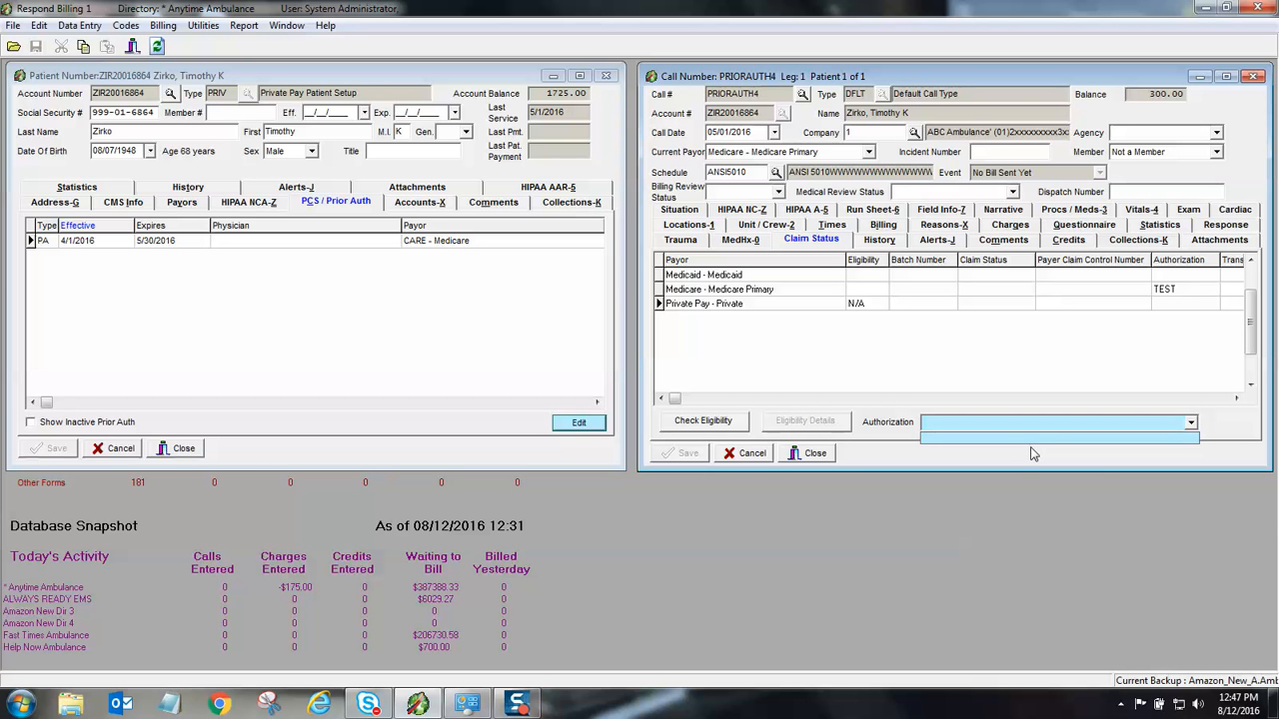
left_click(1094, 463)
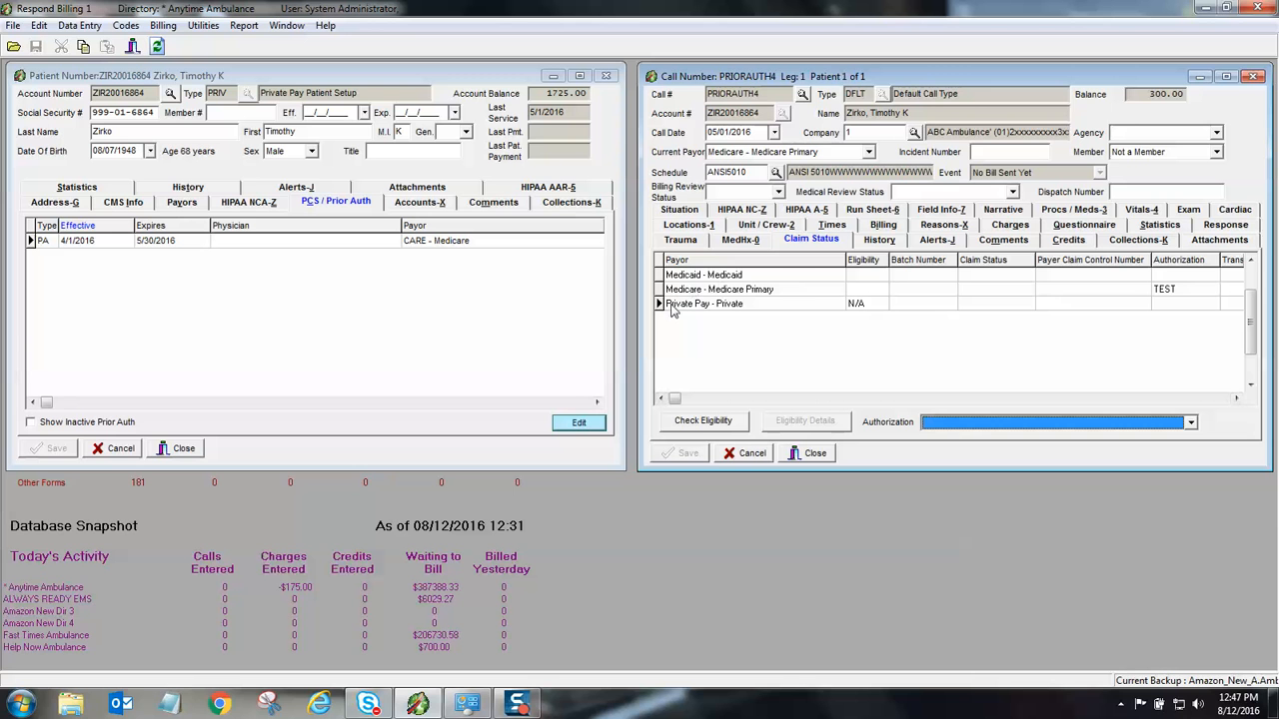
left_click(730, 290)
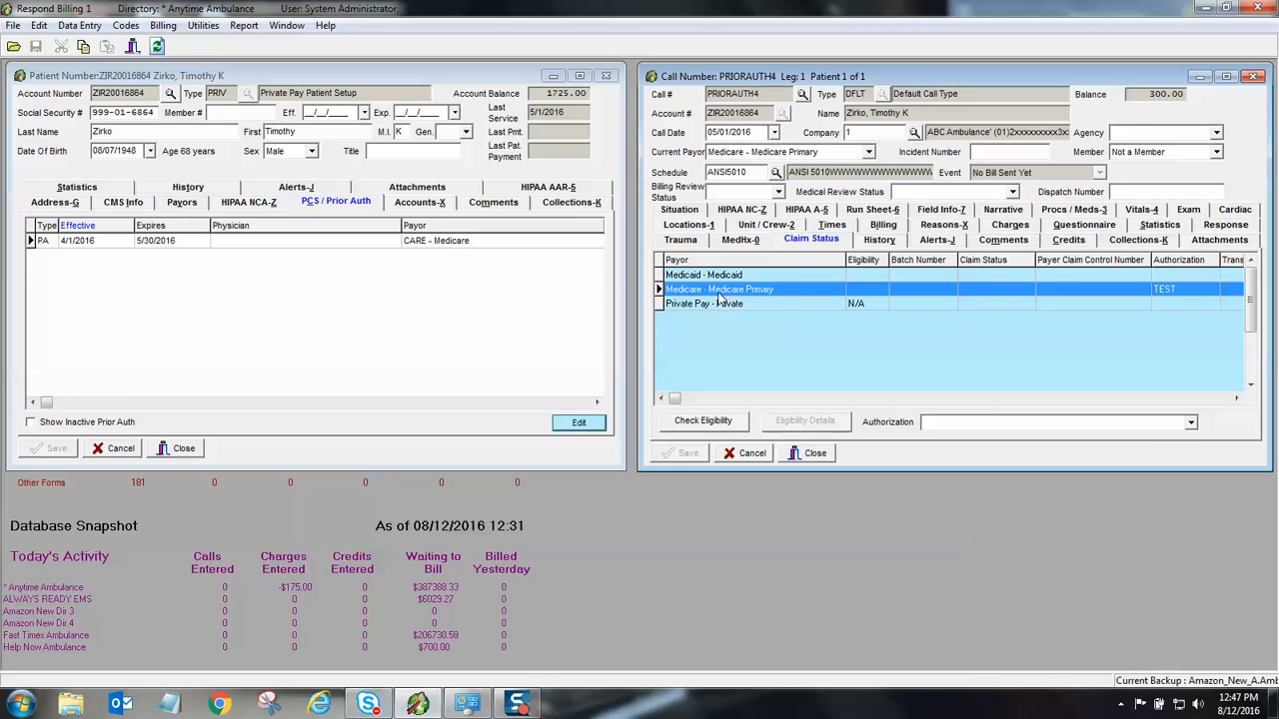
left_click(1191, 424)
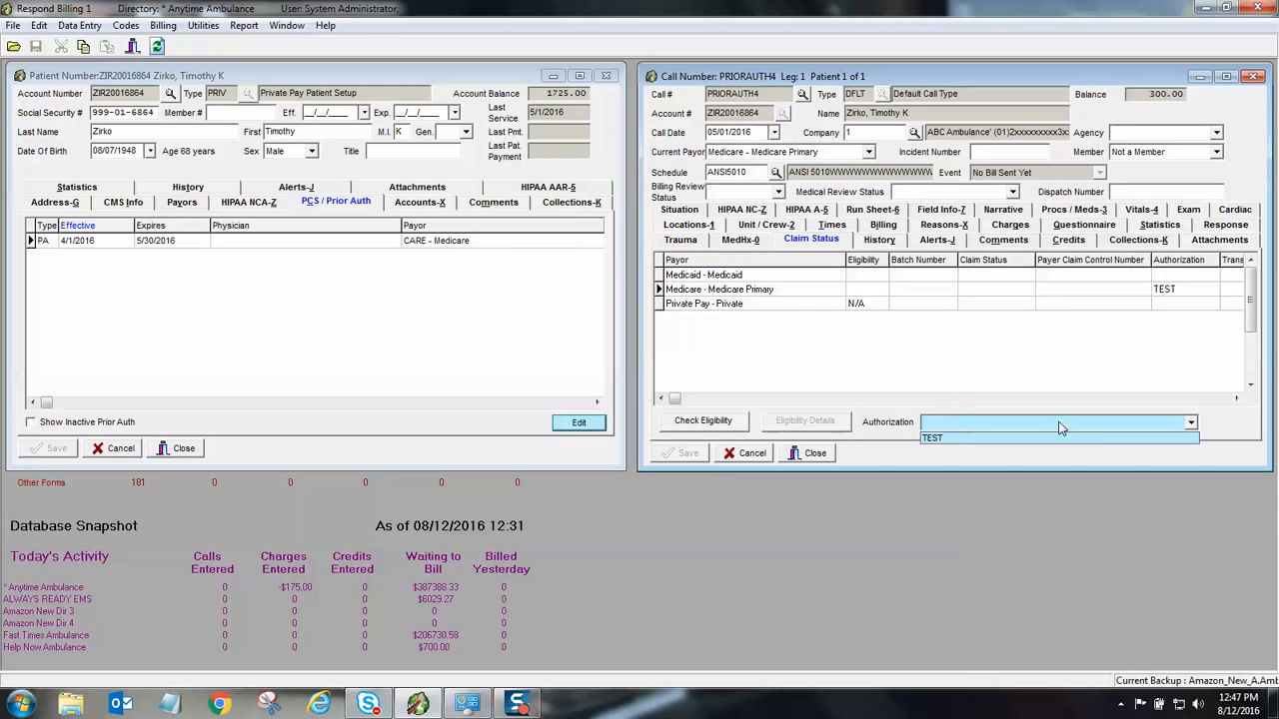
left_click(939, 438)
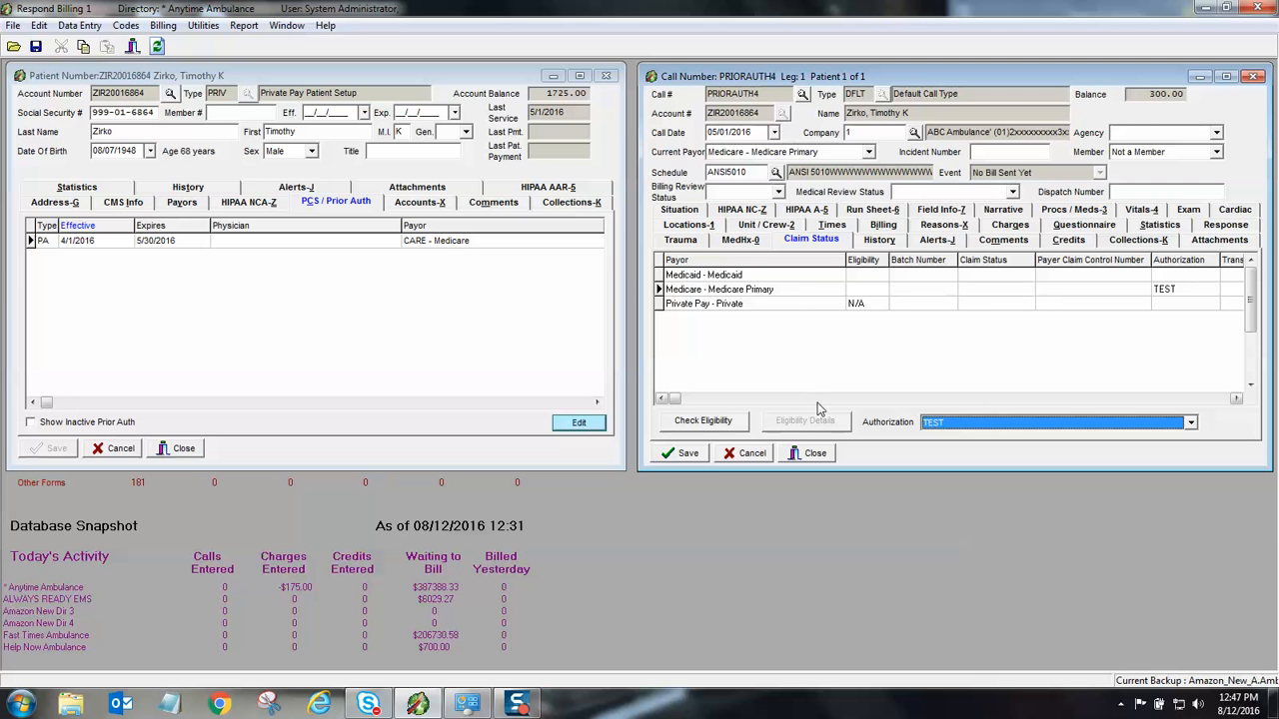
left_click(688, 455)
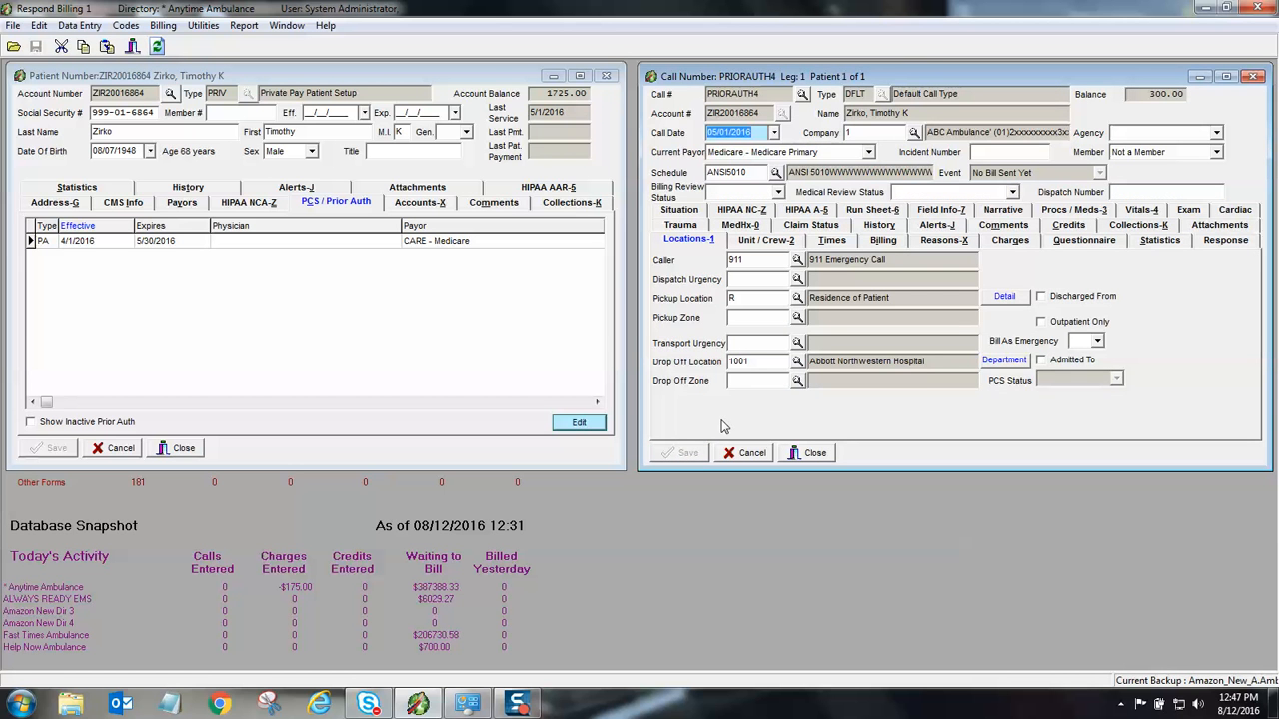
Check the reopened call's claim status and the authorization choices for its Private Pay - Private payor
left_click(825, 227)
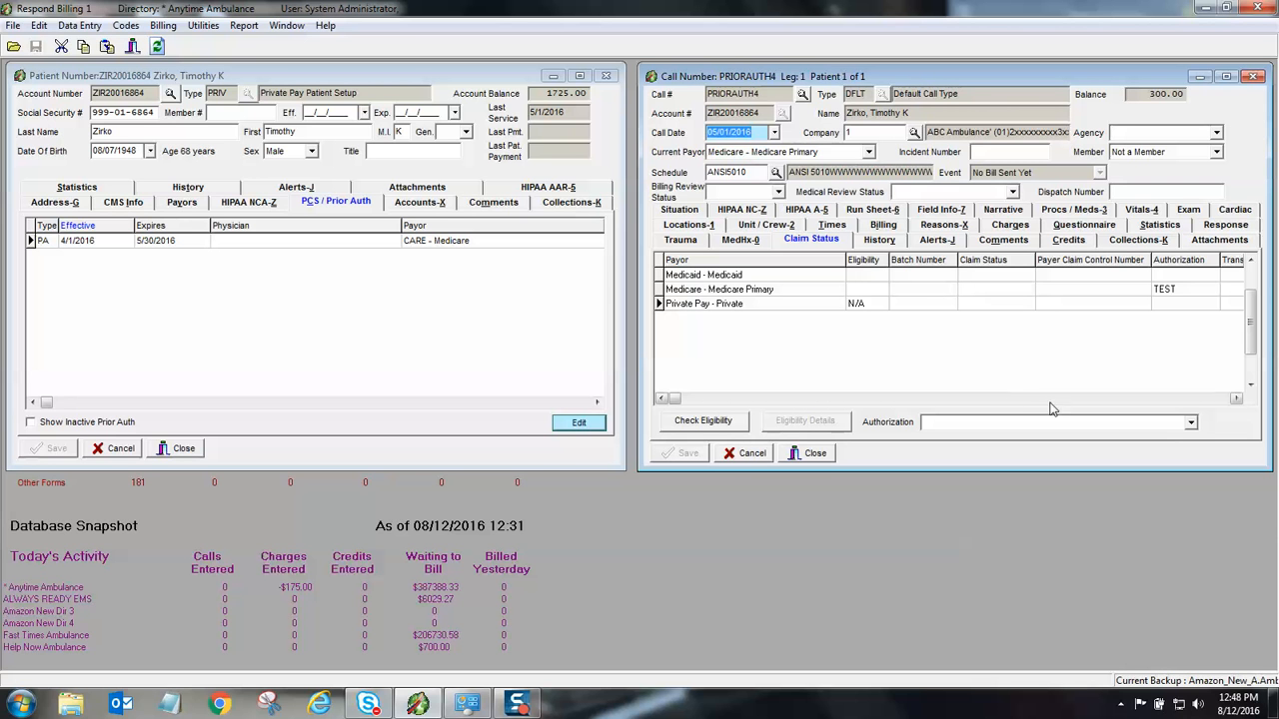
left_click(1190, 423)
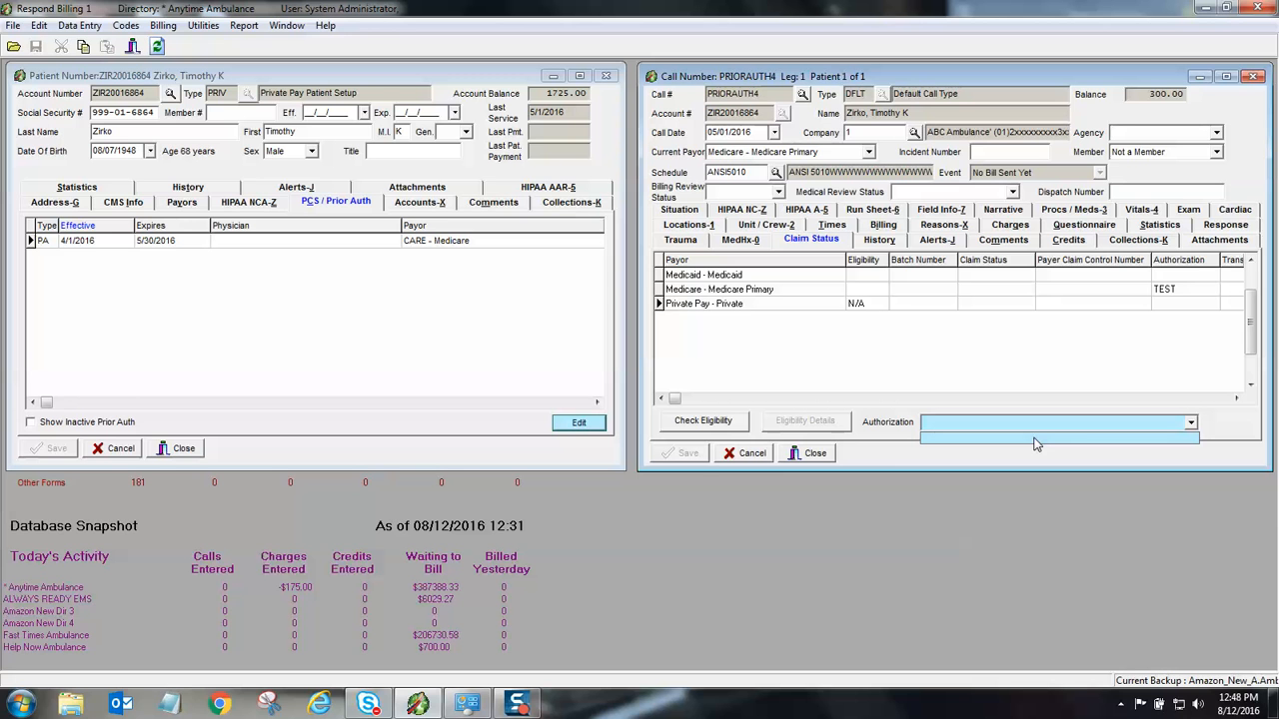
left_click(930, 454)
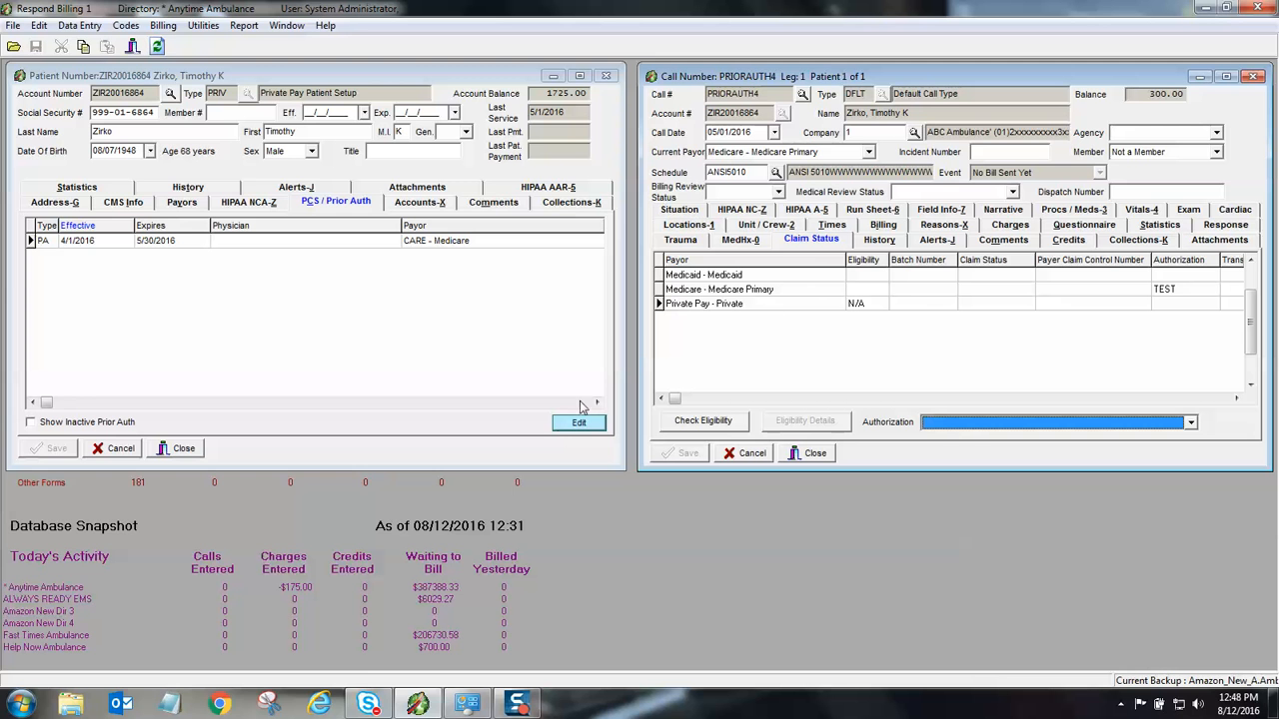
Change the service on the patient's Medicare prior authorization to A0426, accept the edit and save the patient record
double_click(161, 241)
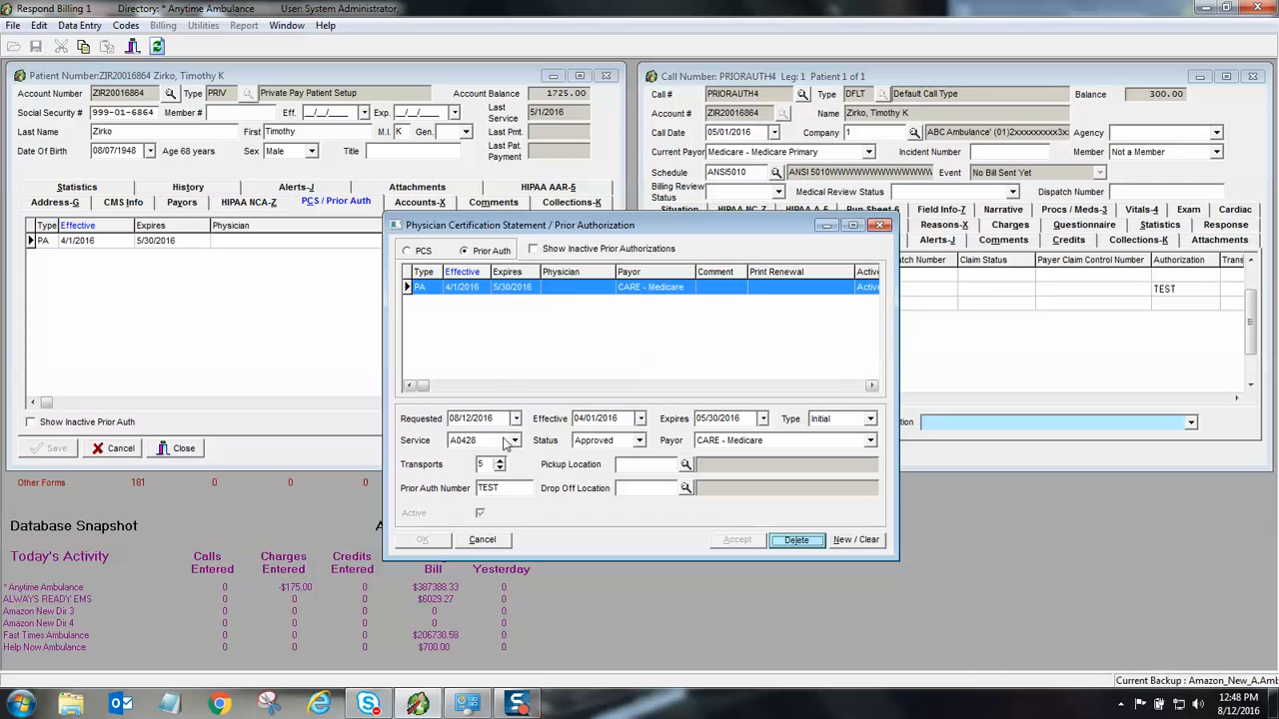
left_click(514, 441)
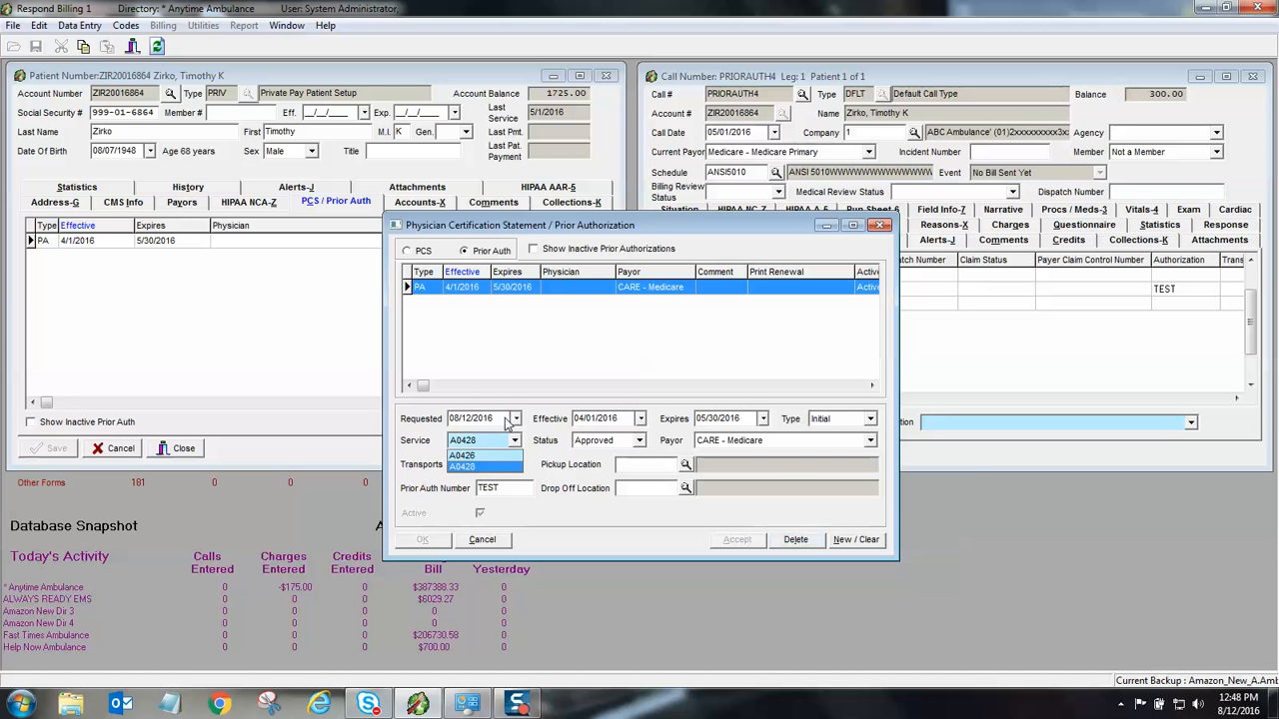
left_click(472, 465)
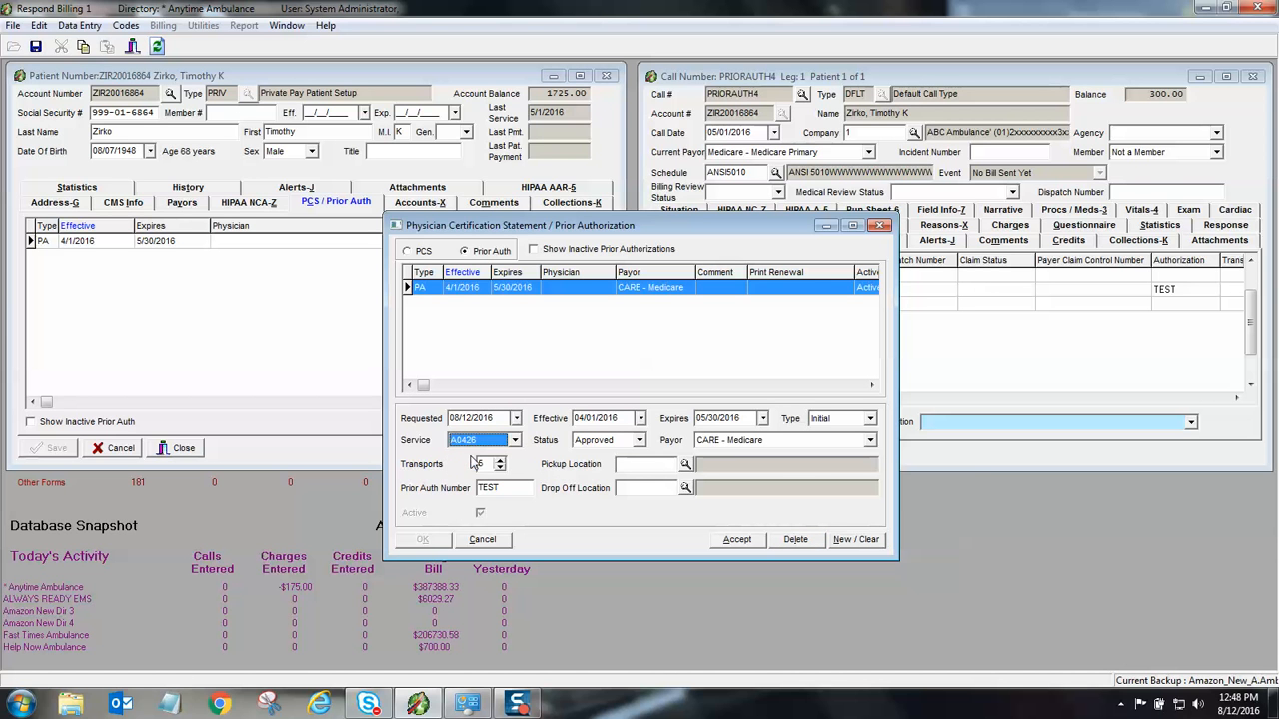
left_click(736, 539)
left_click(421, 540)
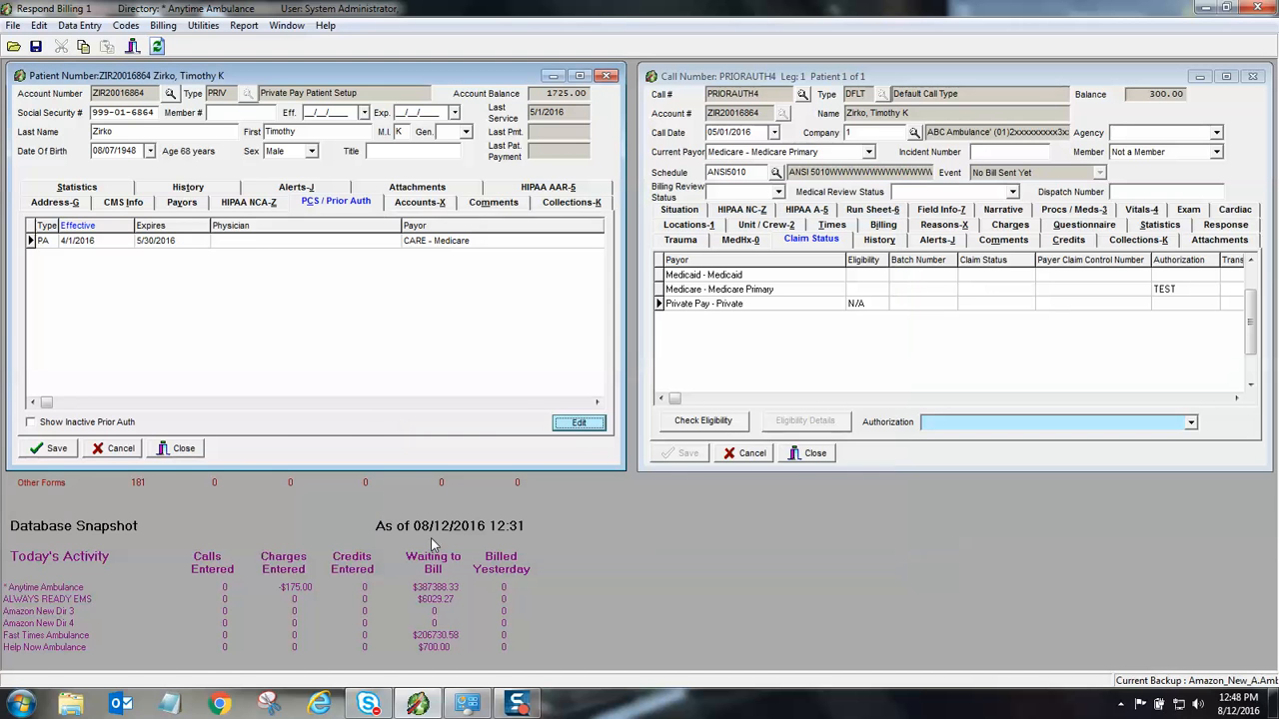
left_click(52, 449)
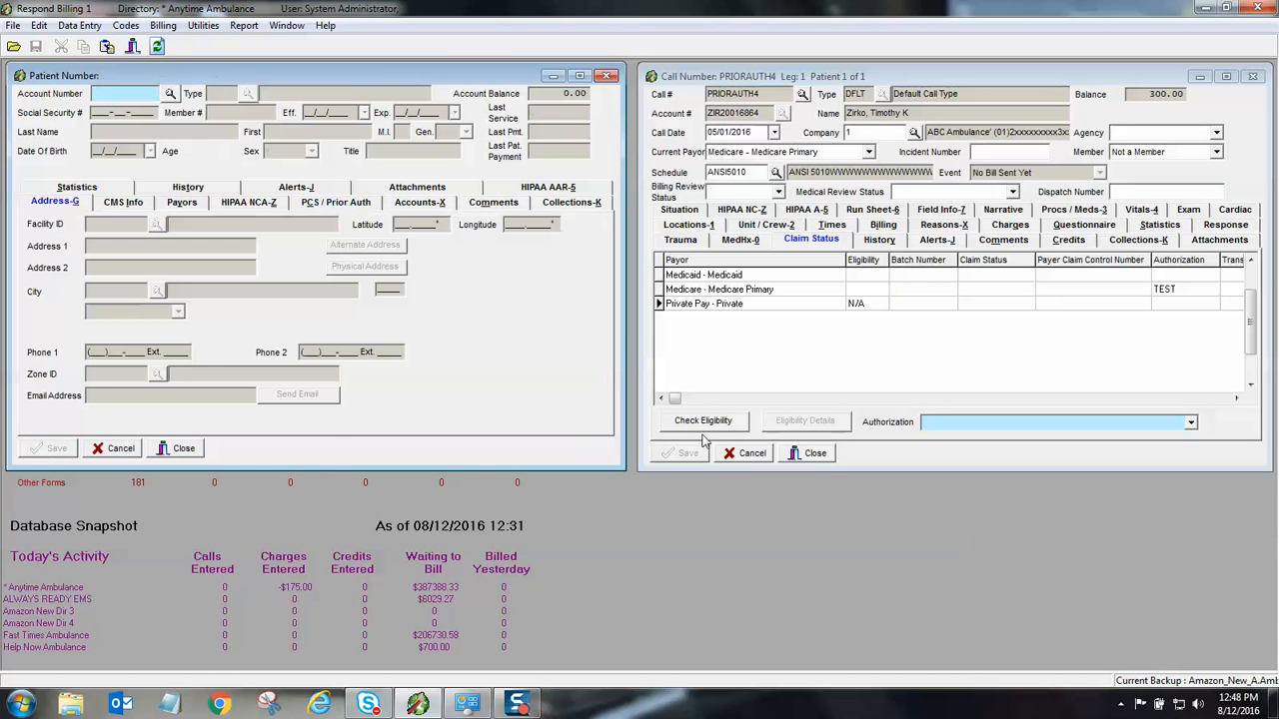
Reload call PRIORAUTH4, check the authorization choices for its Medicare - Medicare Primary payor, and clear the call form
left_click(747, 453)
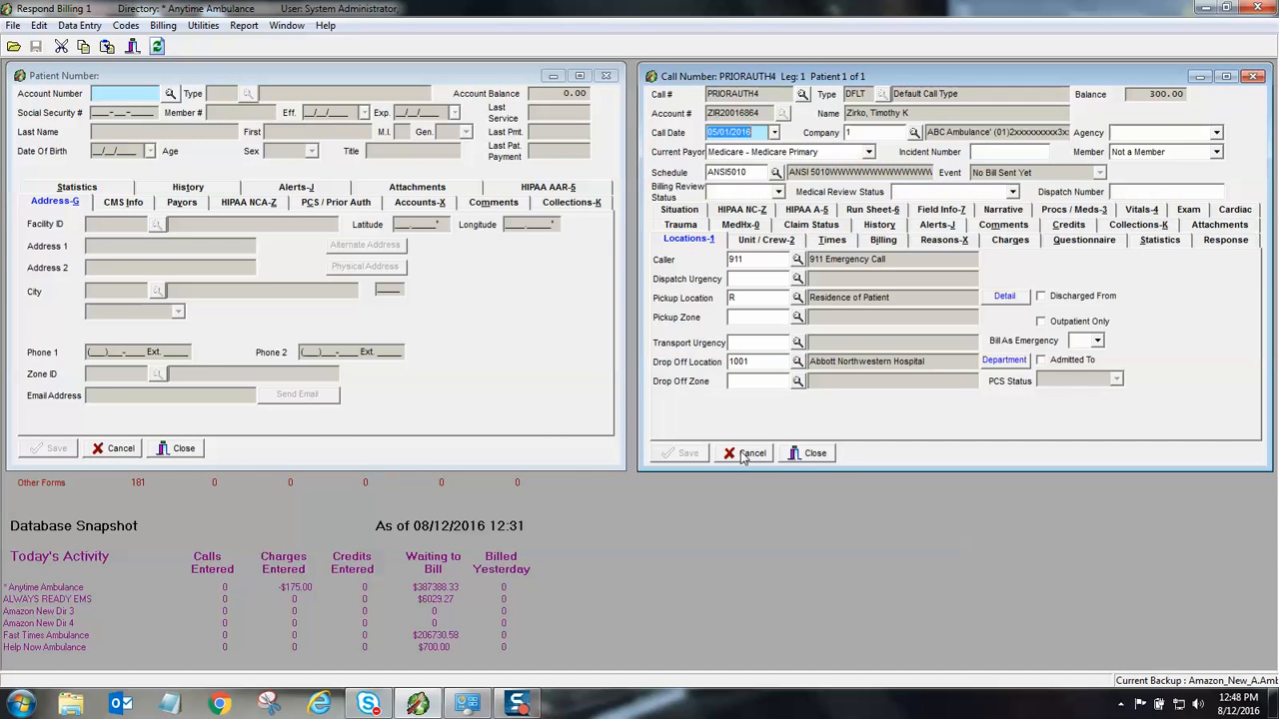
left_click(828, 227)
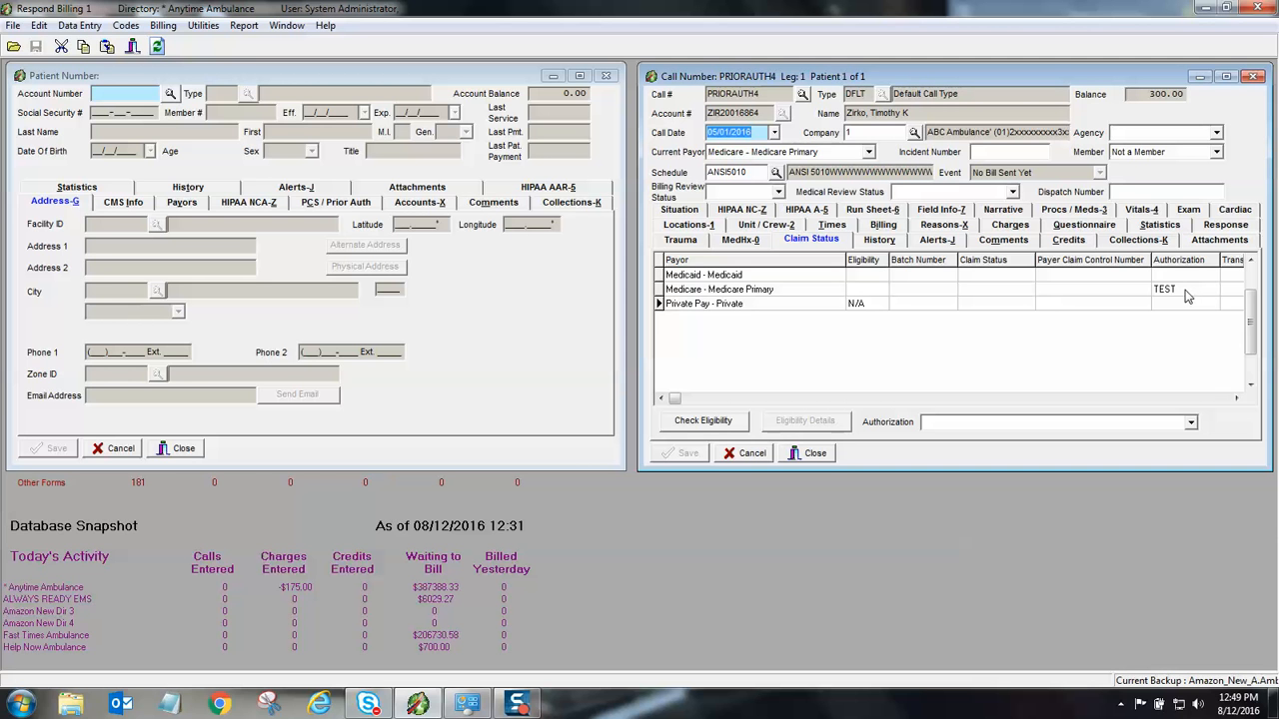
left_click(771, 291)
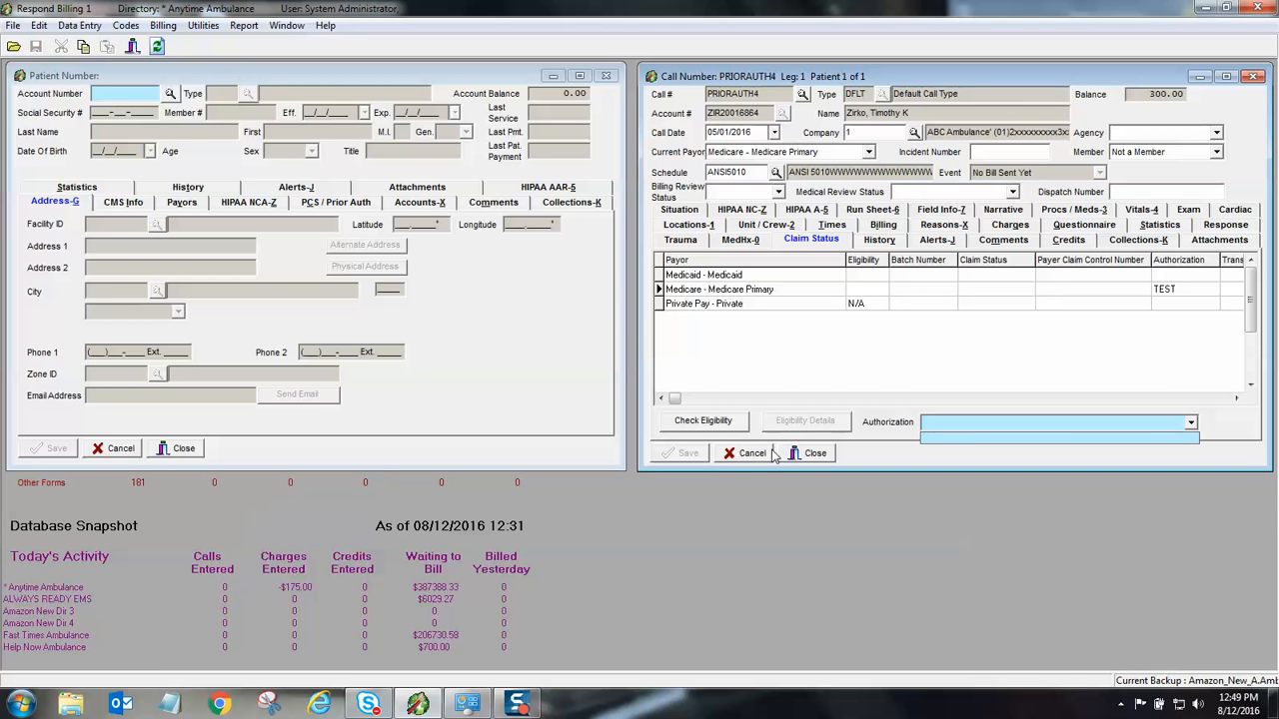
left_click(871, 460)
left_click(762, 458)
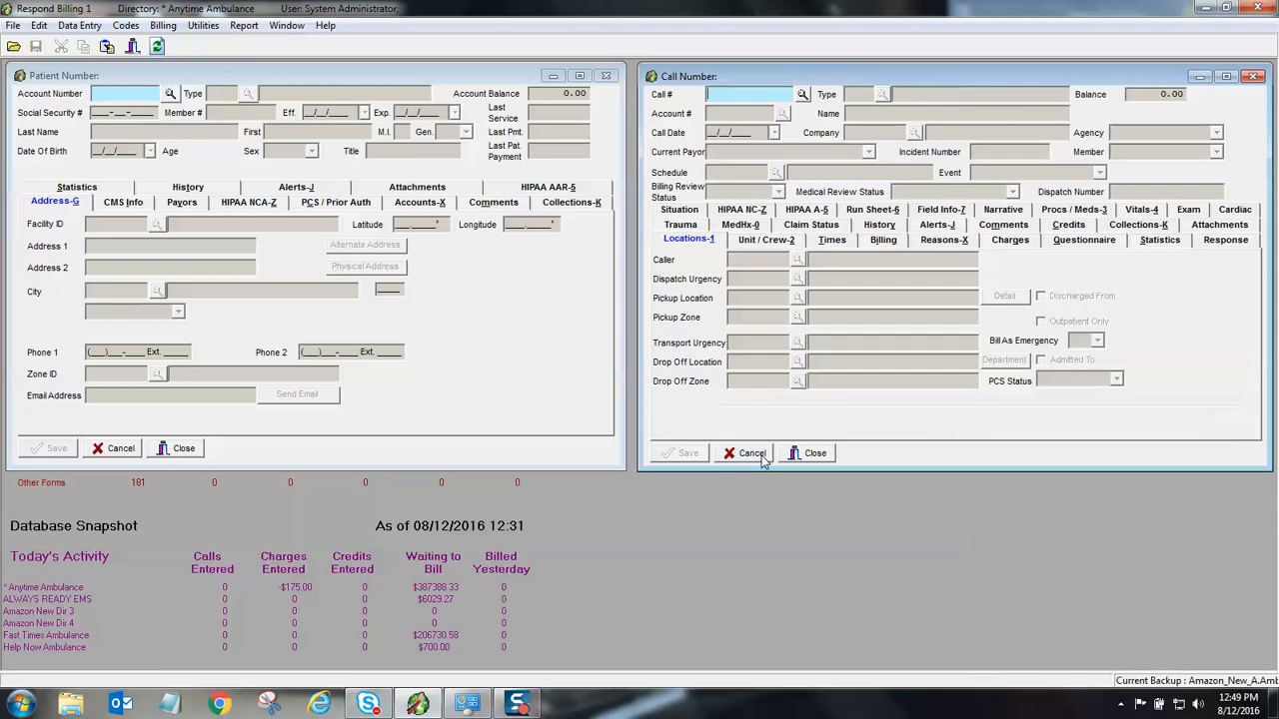
Reload the patient, open the Medicare prior authorization for editing and set its pickup location to R, Residence of Patient
left_click(131, 95)
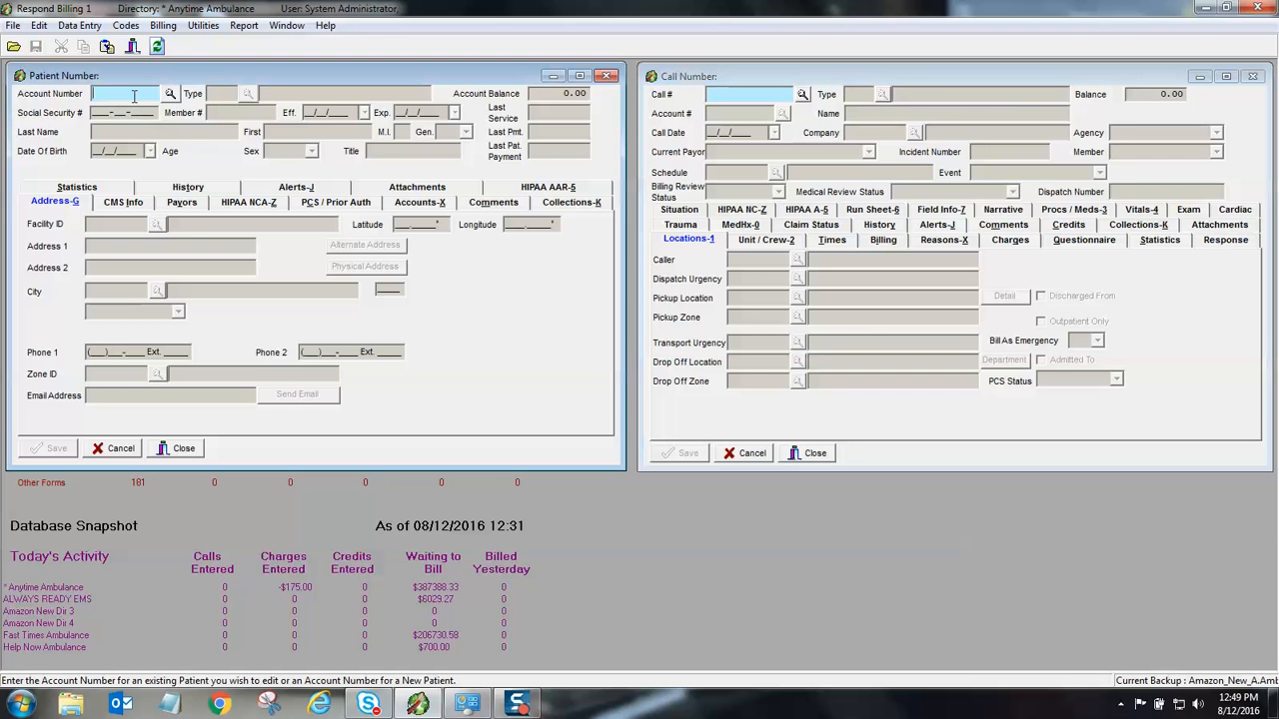
key("Return")
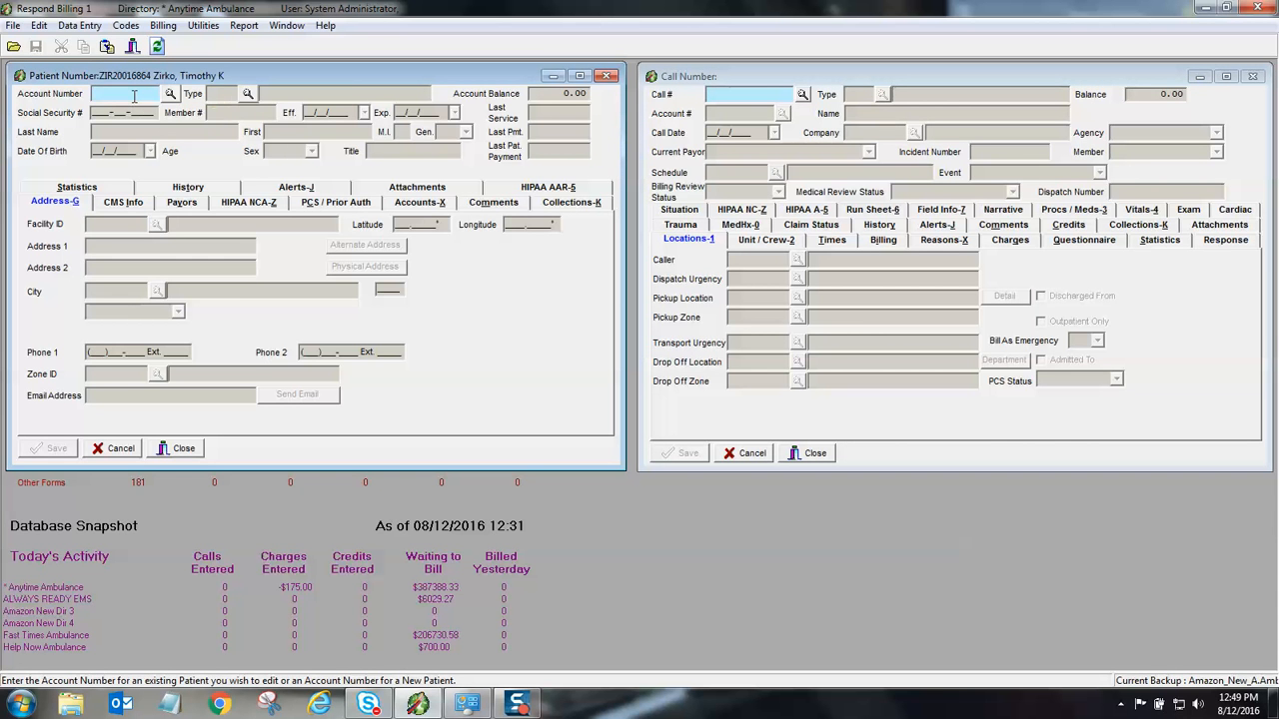
left_click(316, 204)
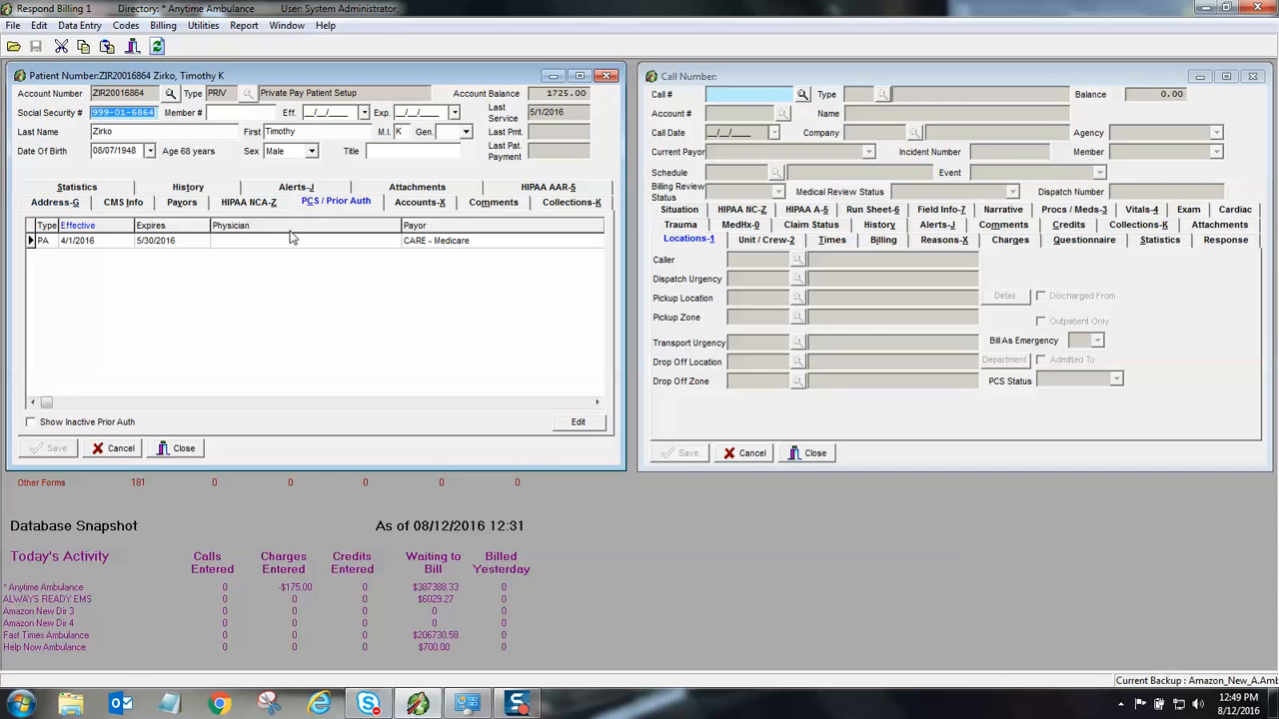
double_click(292, 239)
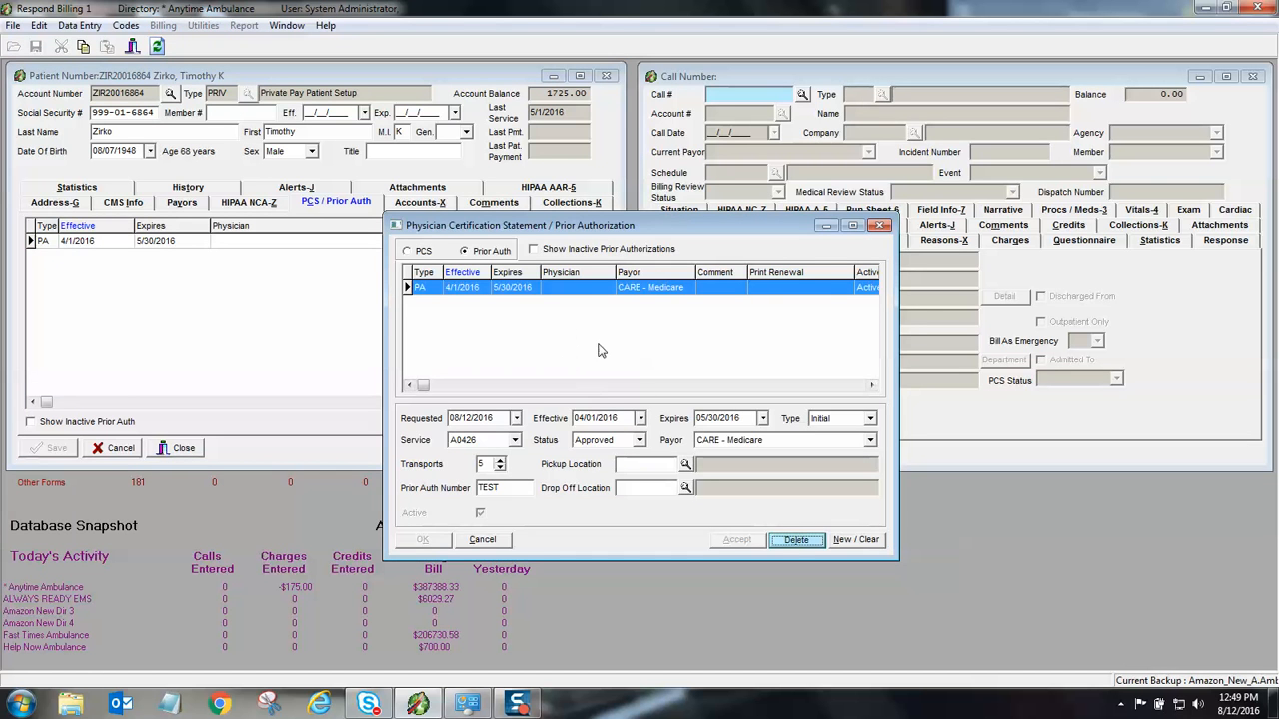
left_click(685, 466)
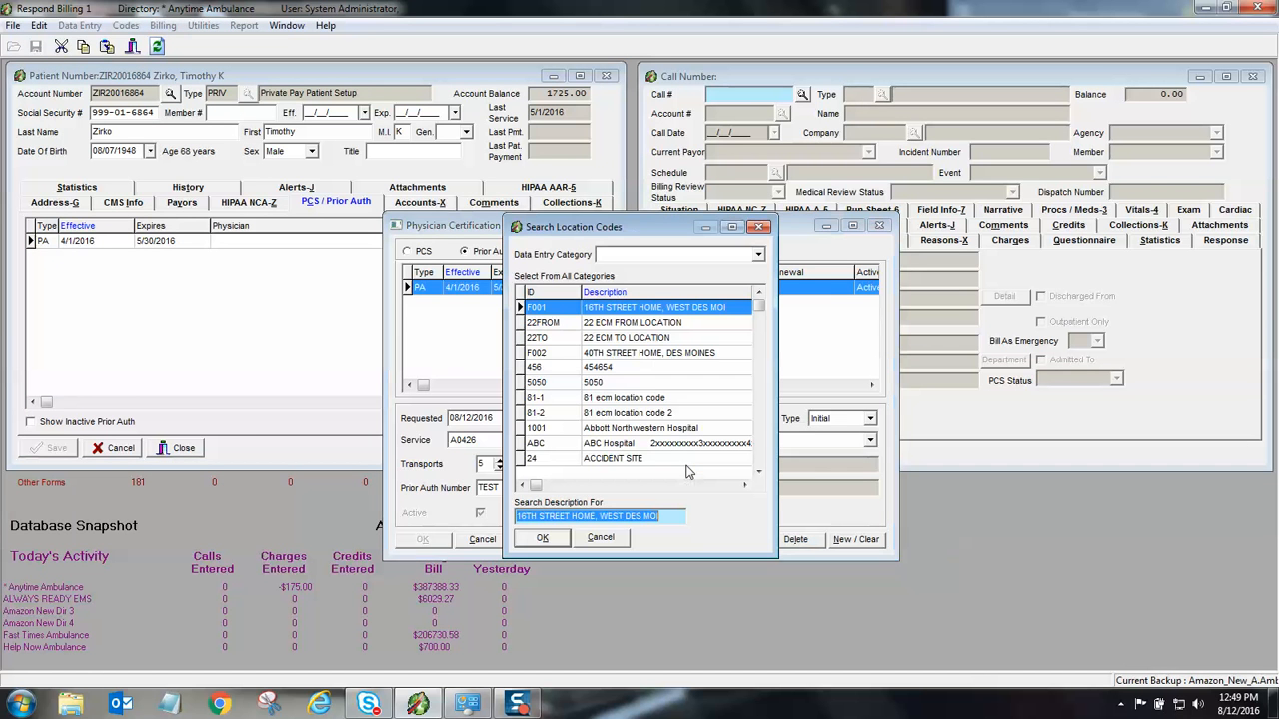
left_click(605, 539)
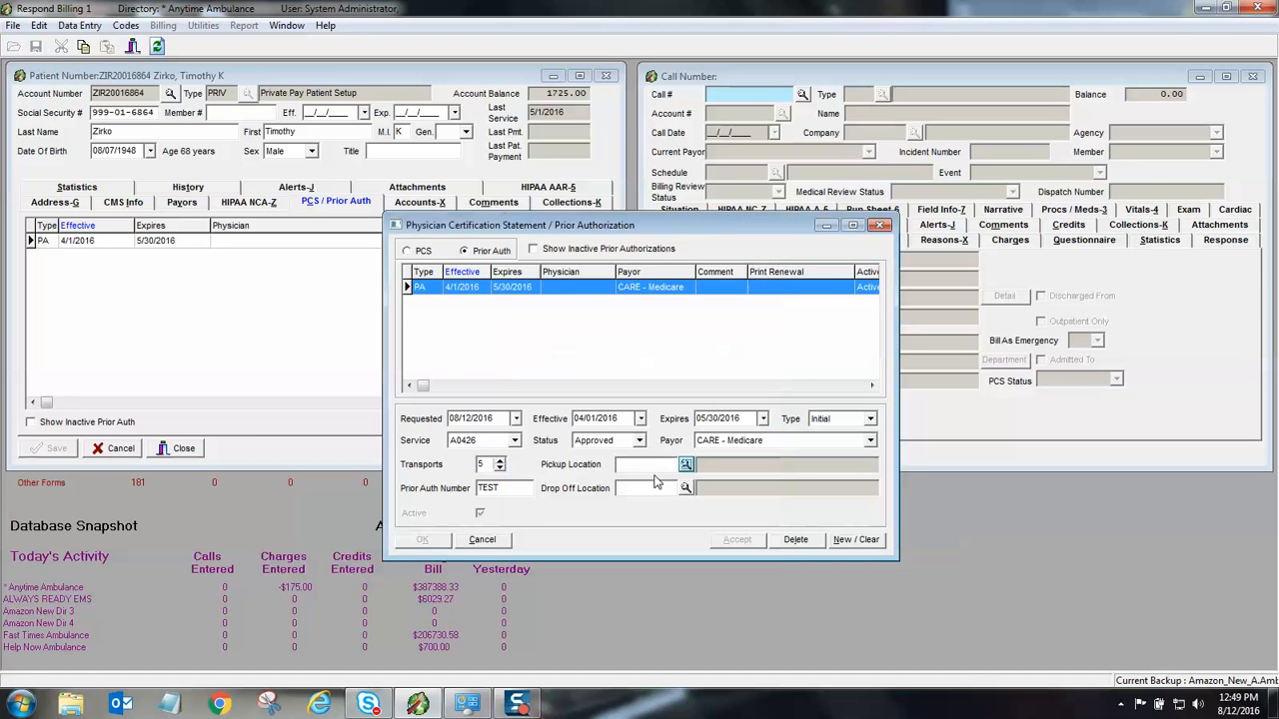
left_click(653, 469)
type("r")
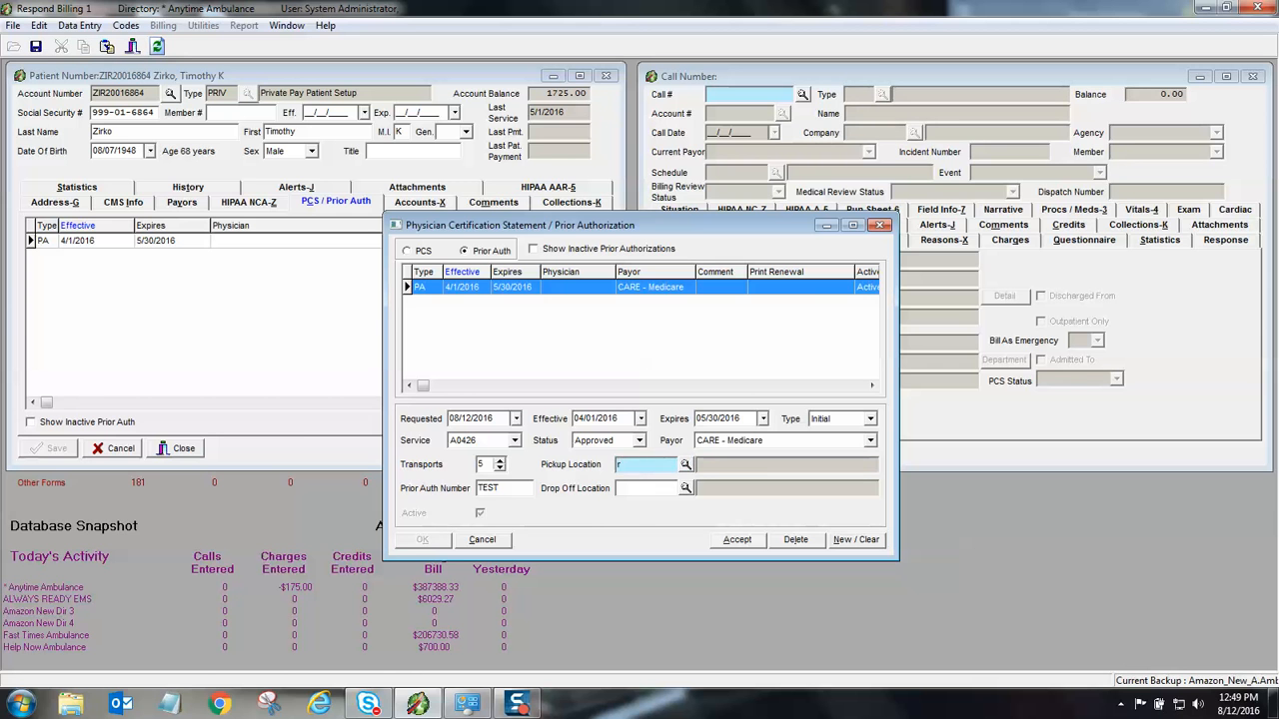
key("Tab")
Look up location 46, ALLEN HOSPITAL, and set it as the prior authorization's drop-off location
left_click(686, 489)
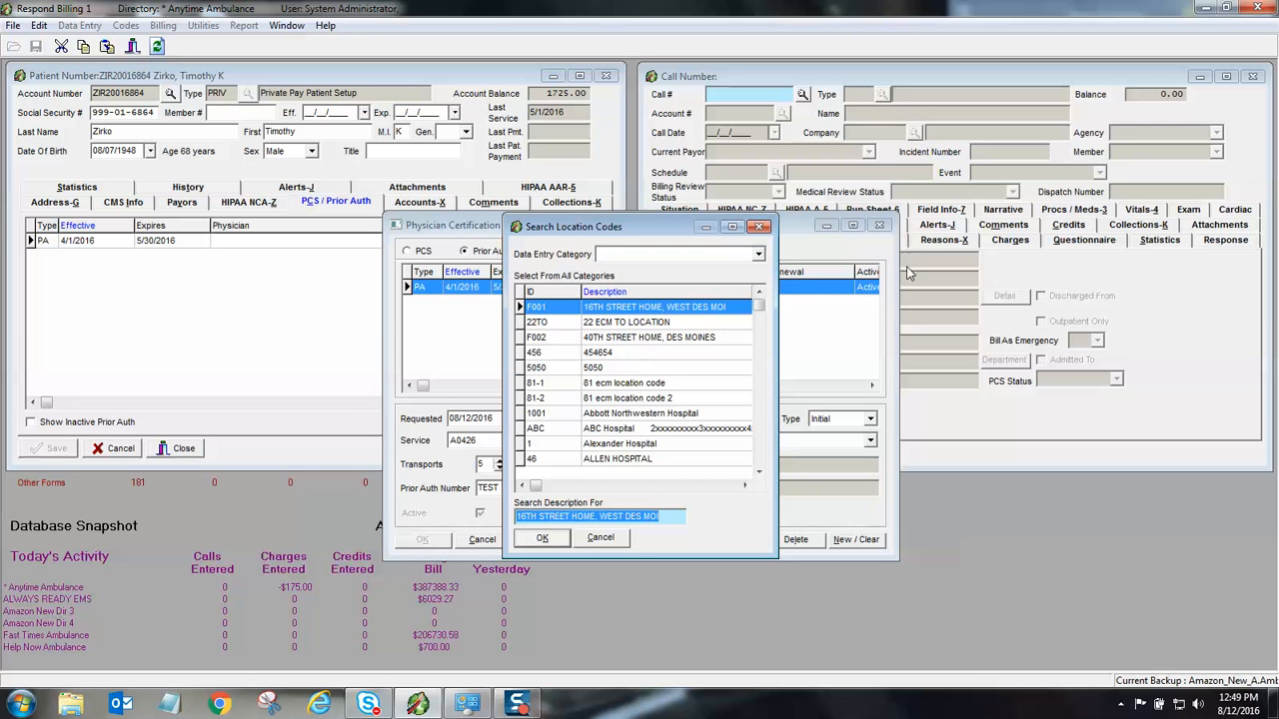
left_click(627, 459)
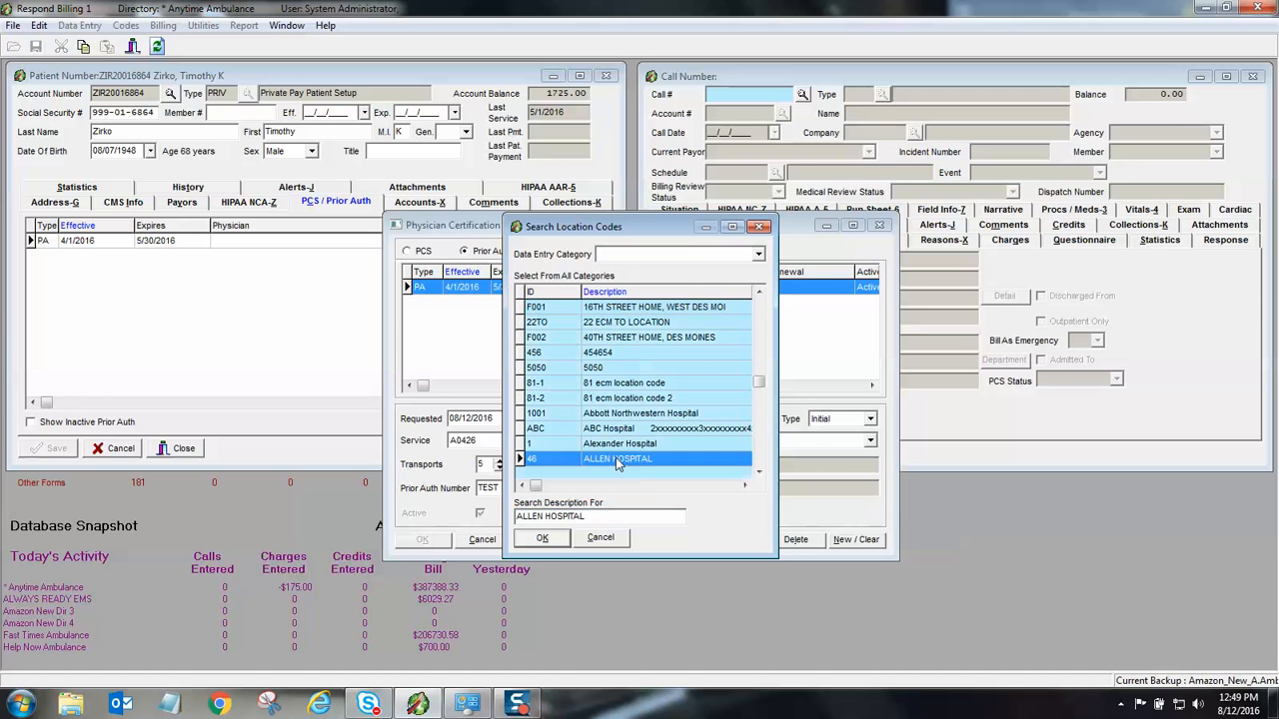
left_click(543, 539)
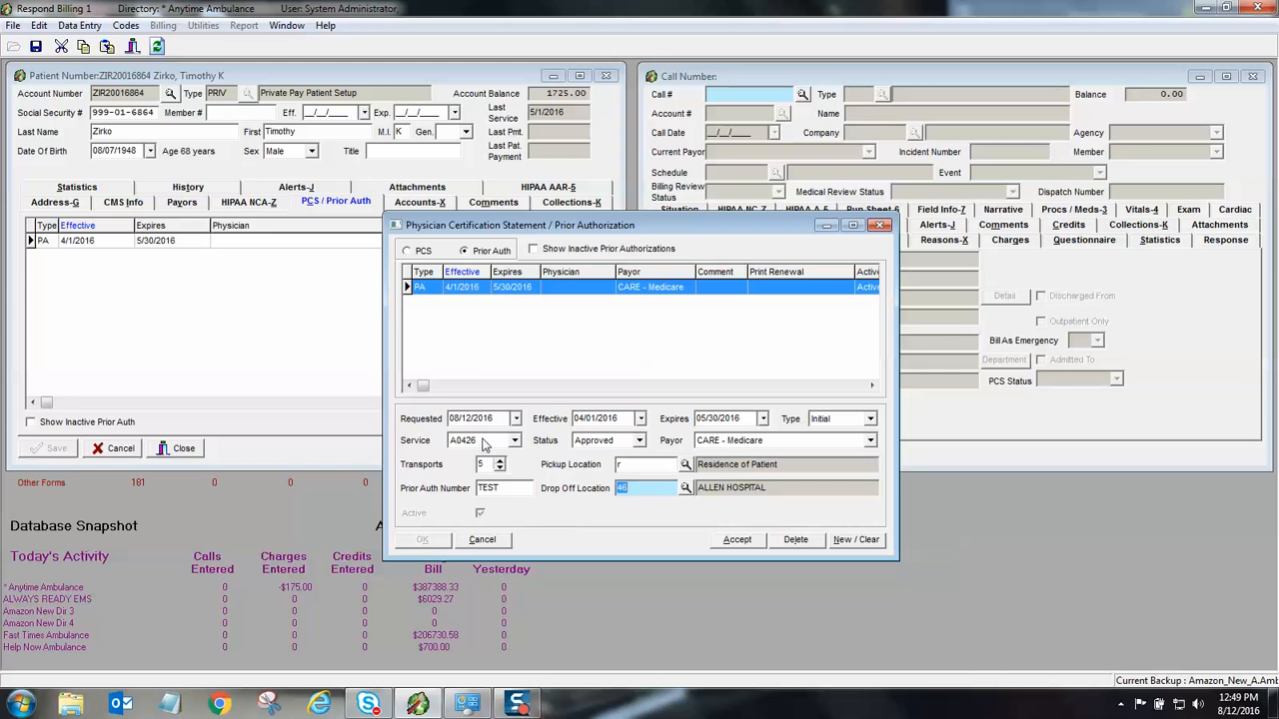
Change the prior authorization's service to A0428, accept the edit and save the patient record
left_click(515, 446)
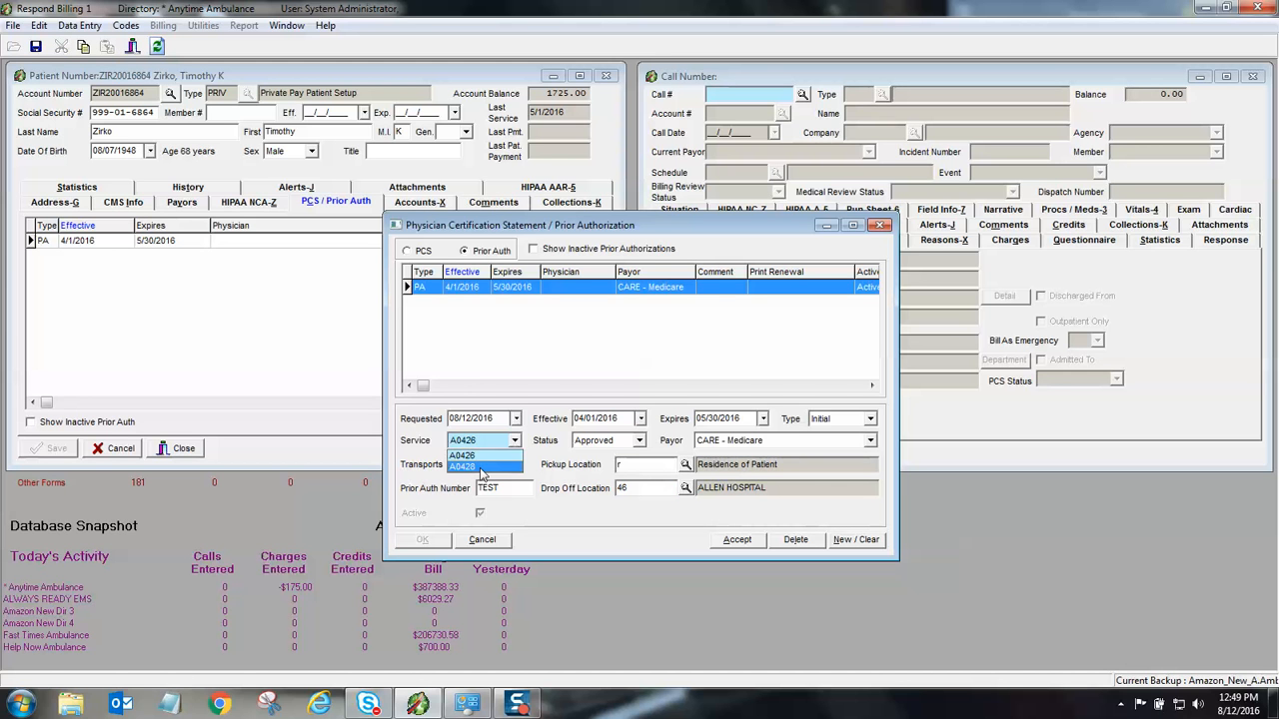
left_click(483, 466)
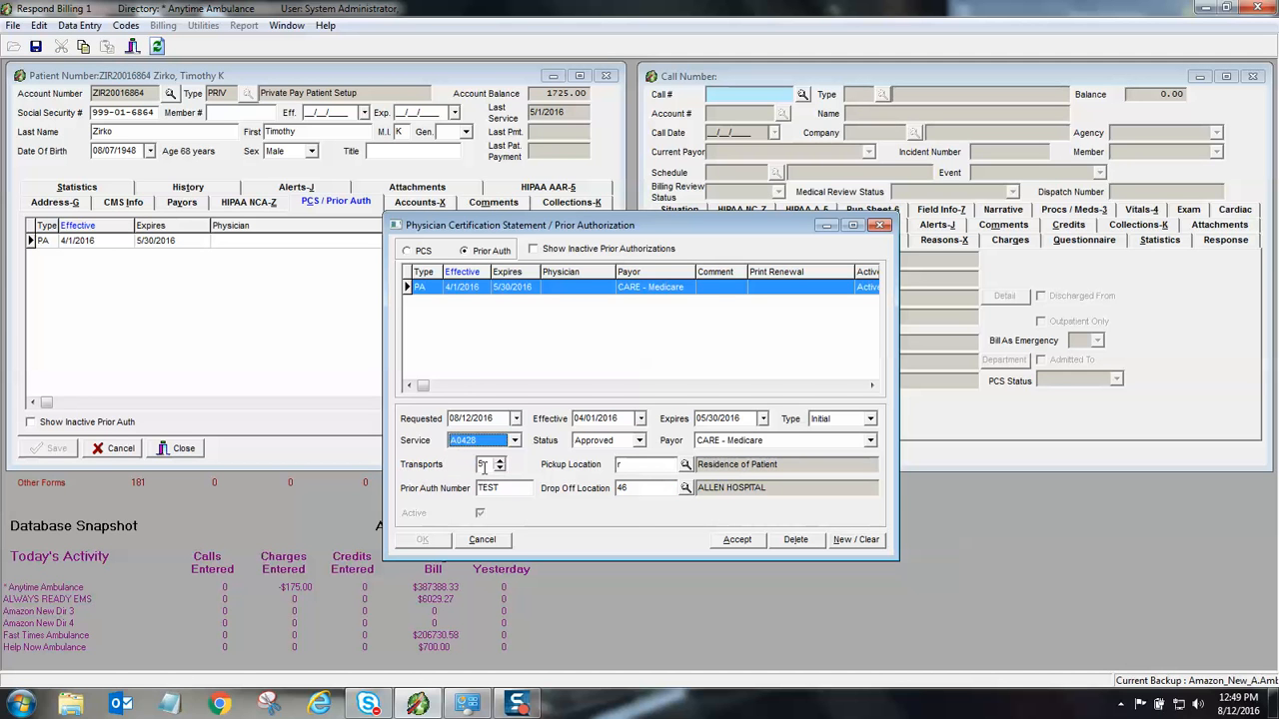
left_click(736, 541)
left_click(442, 540)
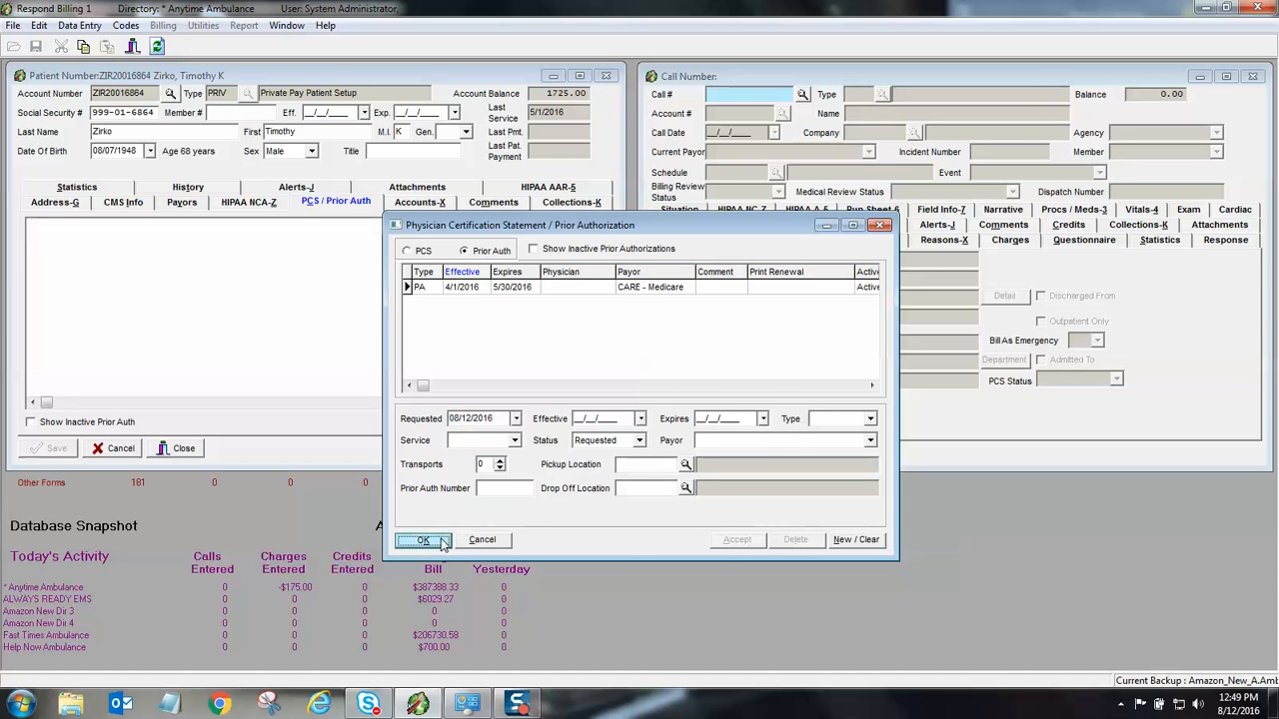
left_click(47, 450)
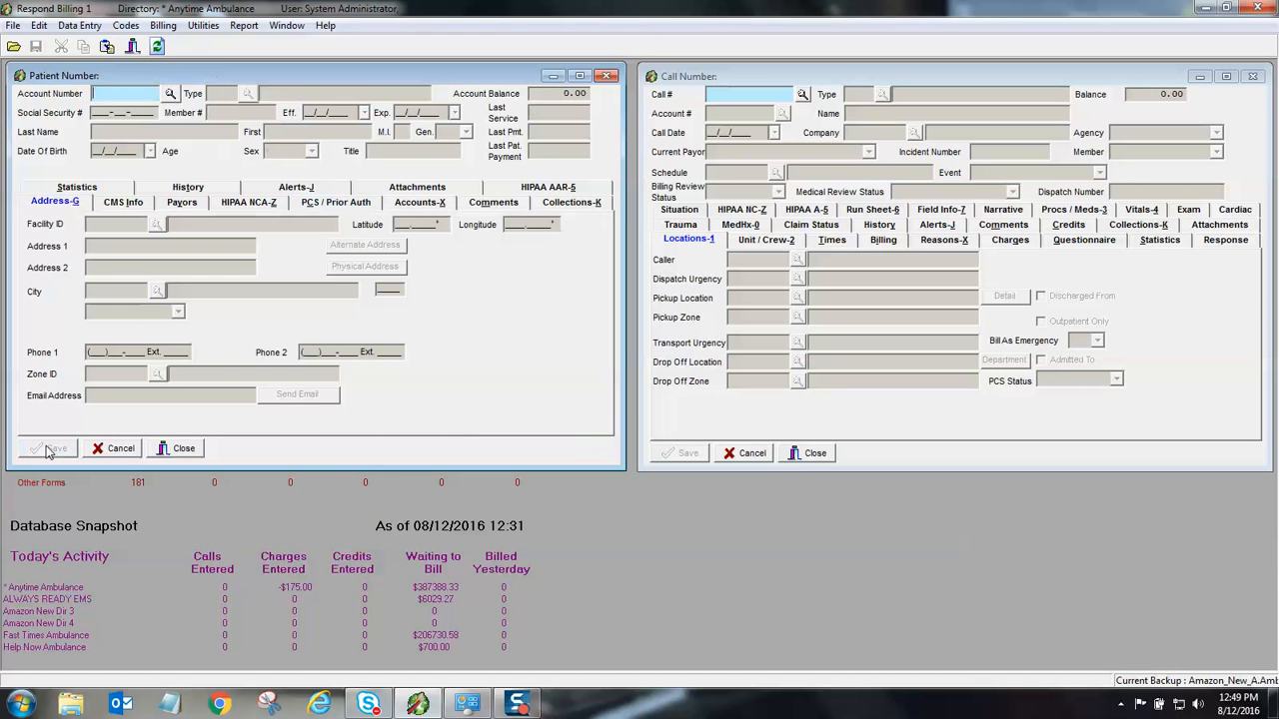
Reload call PRIORAUTH4 and check the authorization choices for its Medicare - Medicare Primary payor in the claim status
left_click(881, 436)
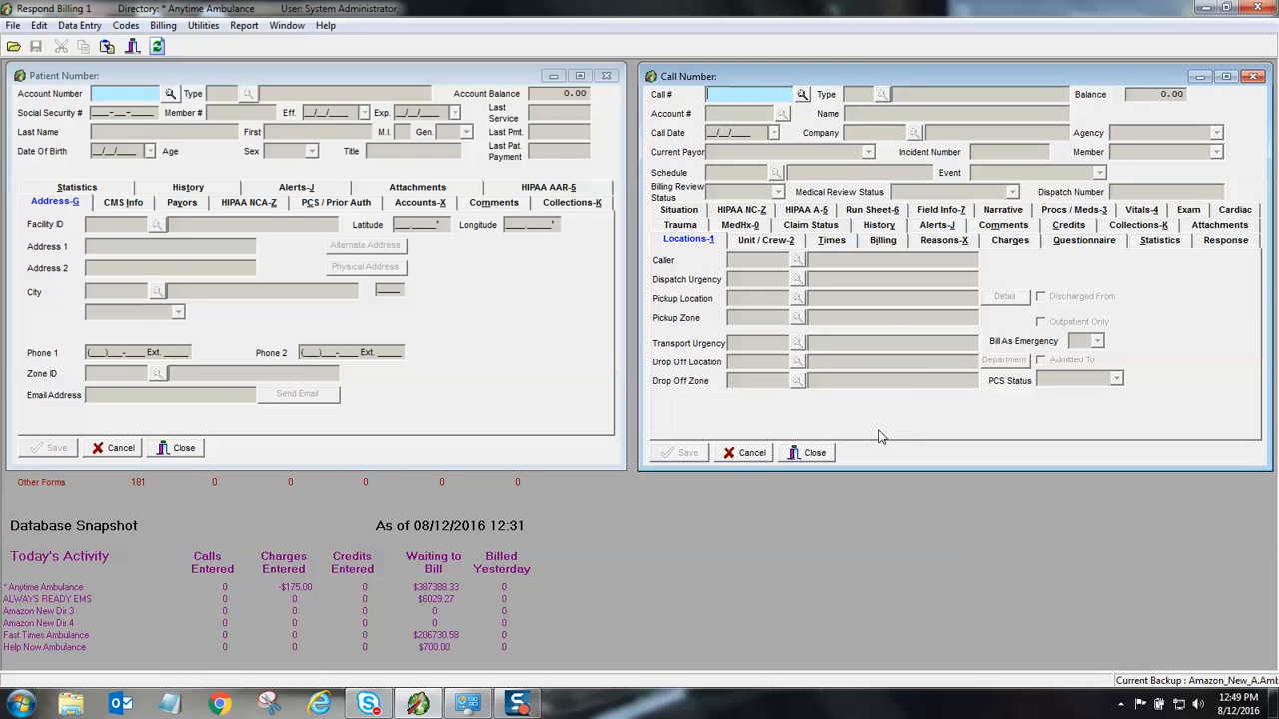
key("F5")
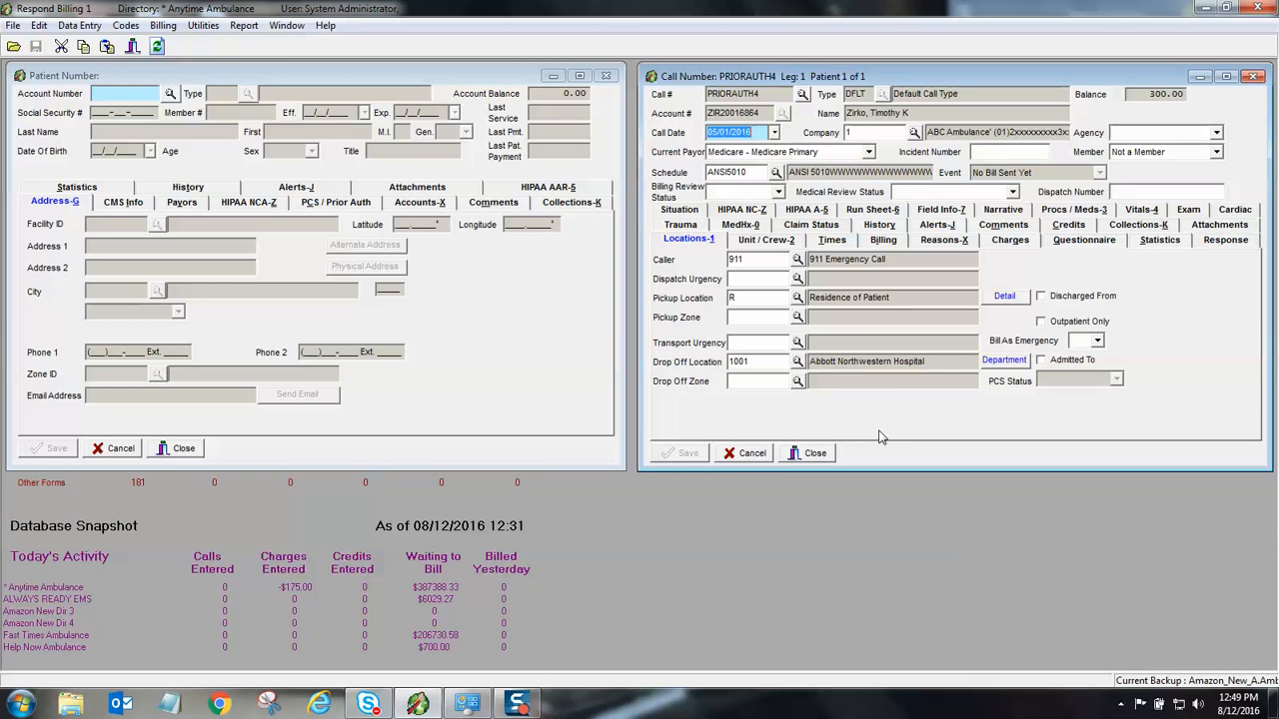
left_click(815, 227)
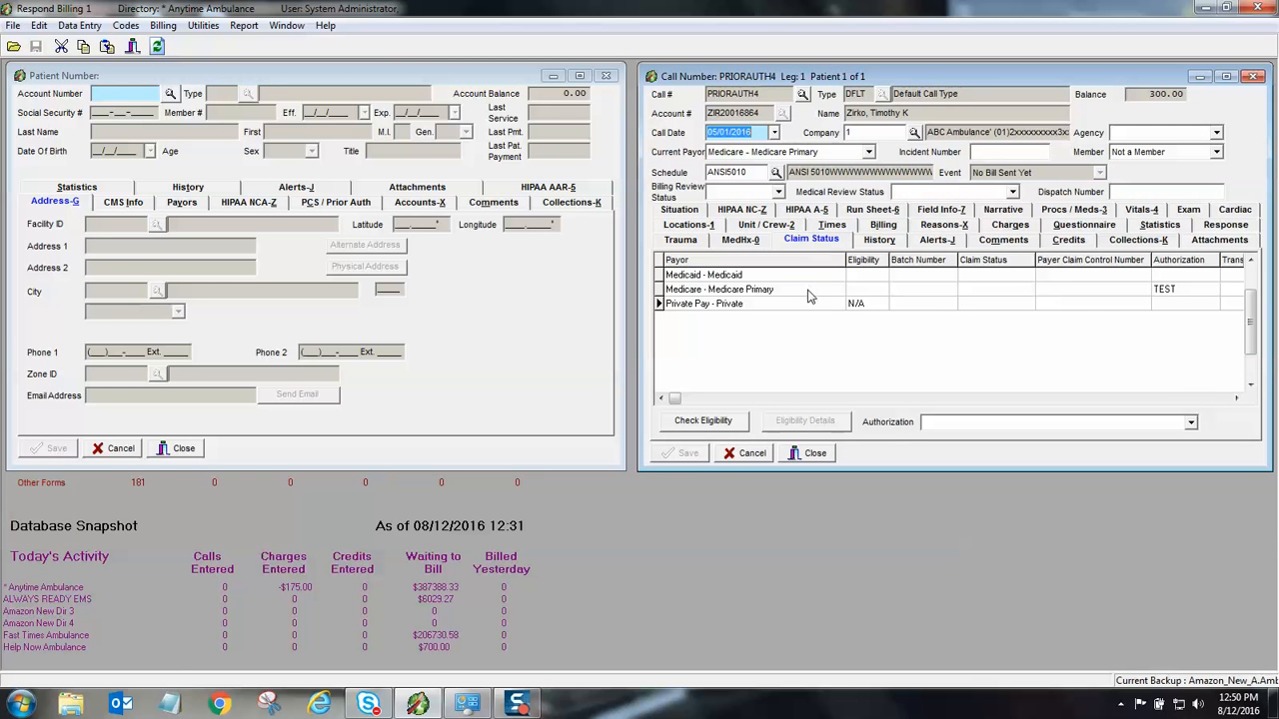
left_click(787, 288)
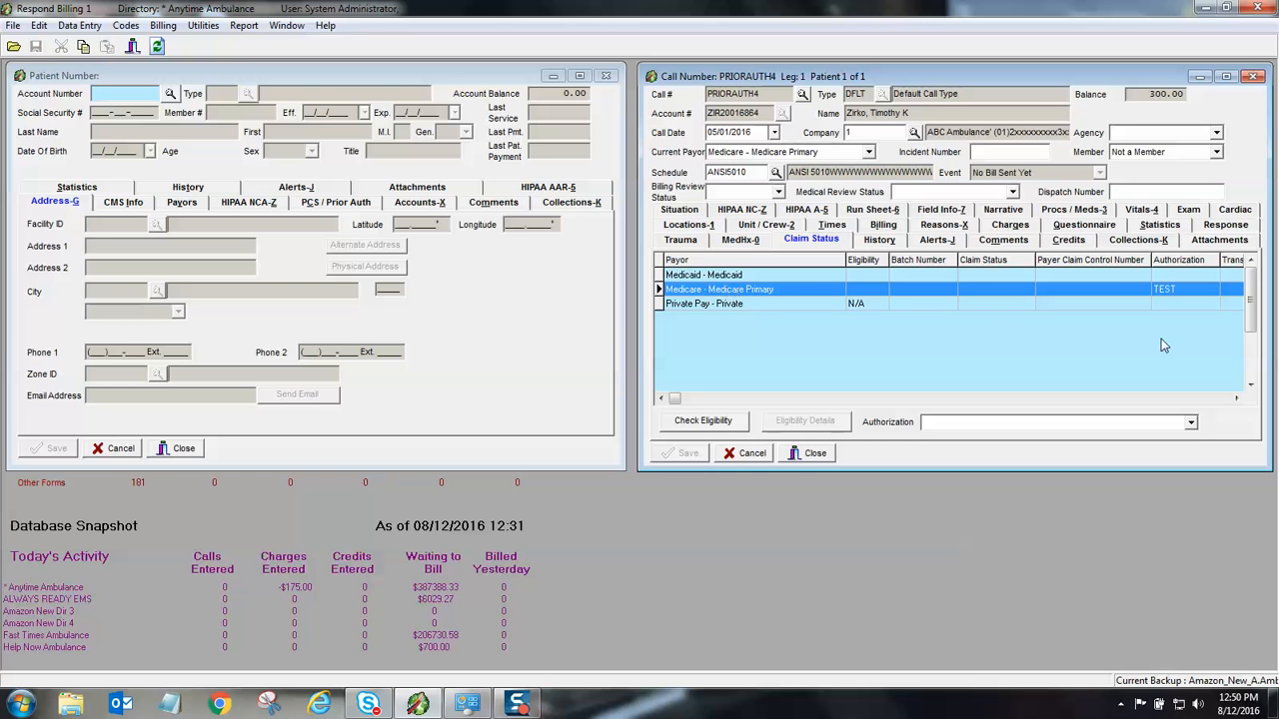
left_click(1191, 424)
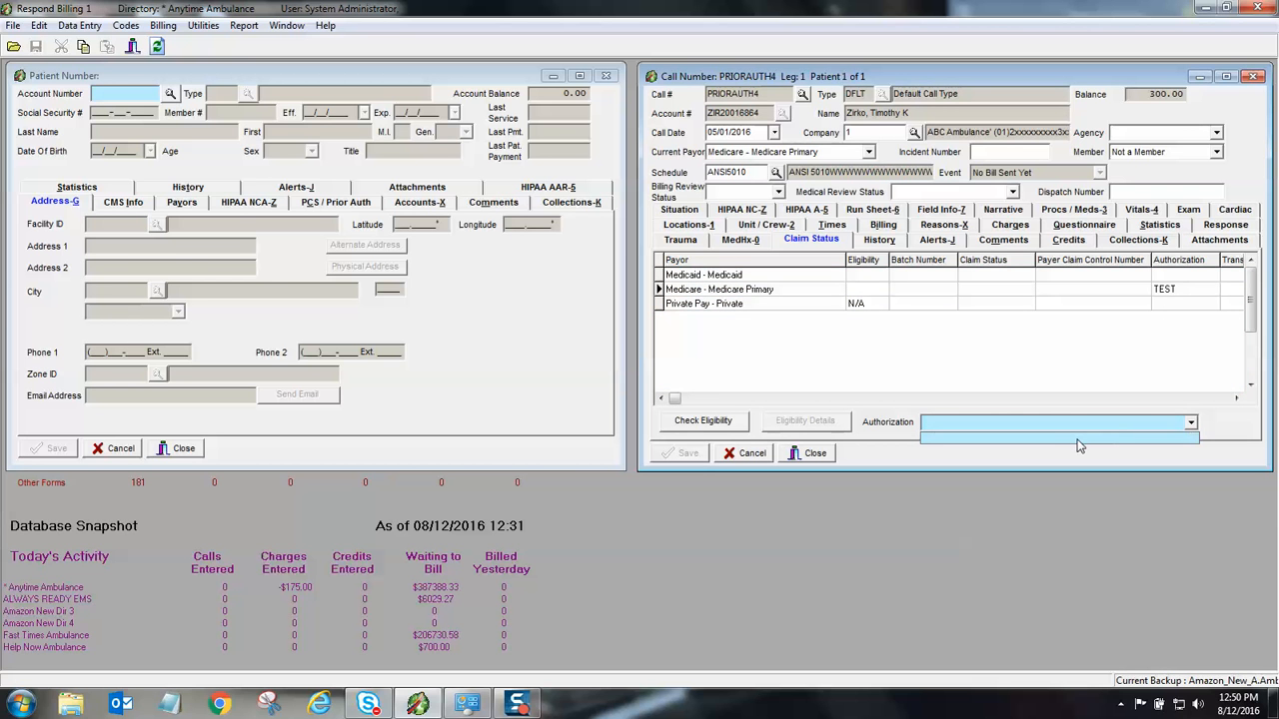
left_click(888, 230)
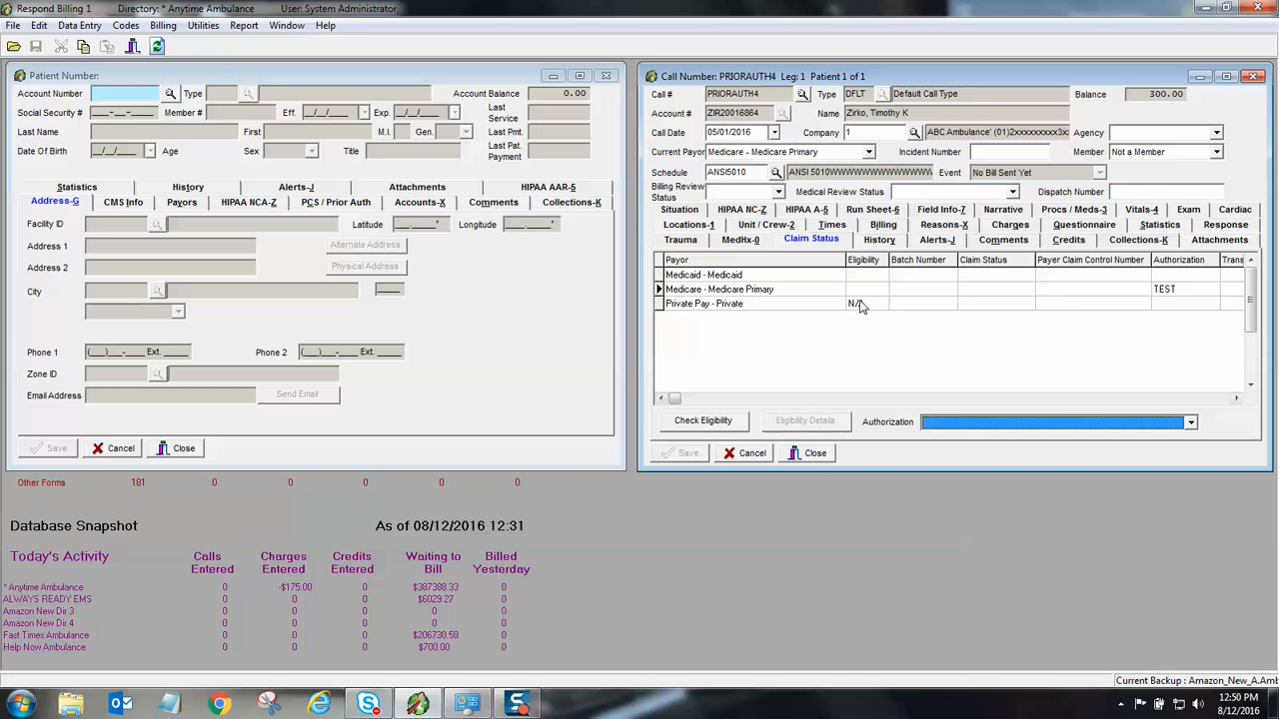
Compare the call's pickup and drop-off locations with those on the patient's Medicare prior authorization, placing the authorization window beside the call
left_click(884, 227)
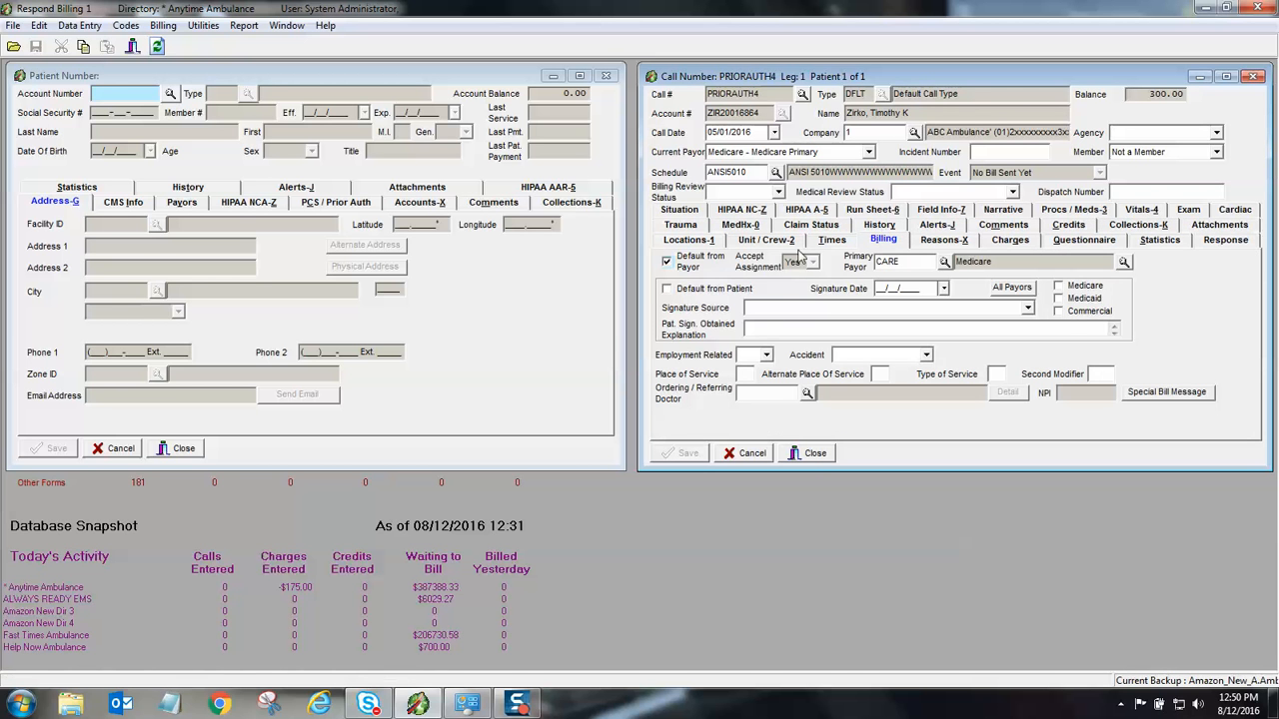
left_click(710, 244)
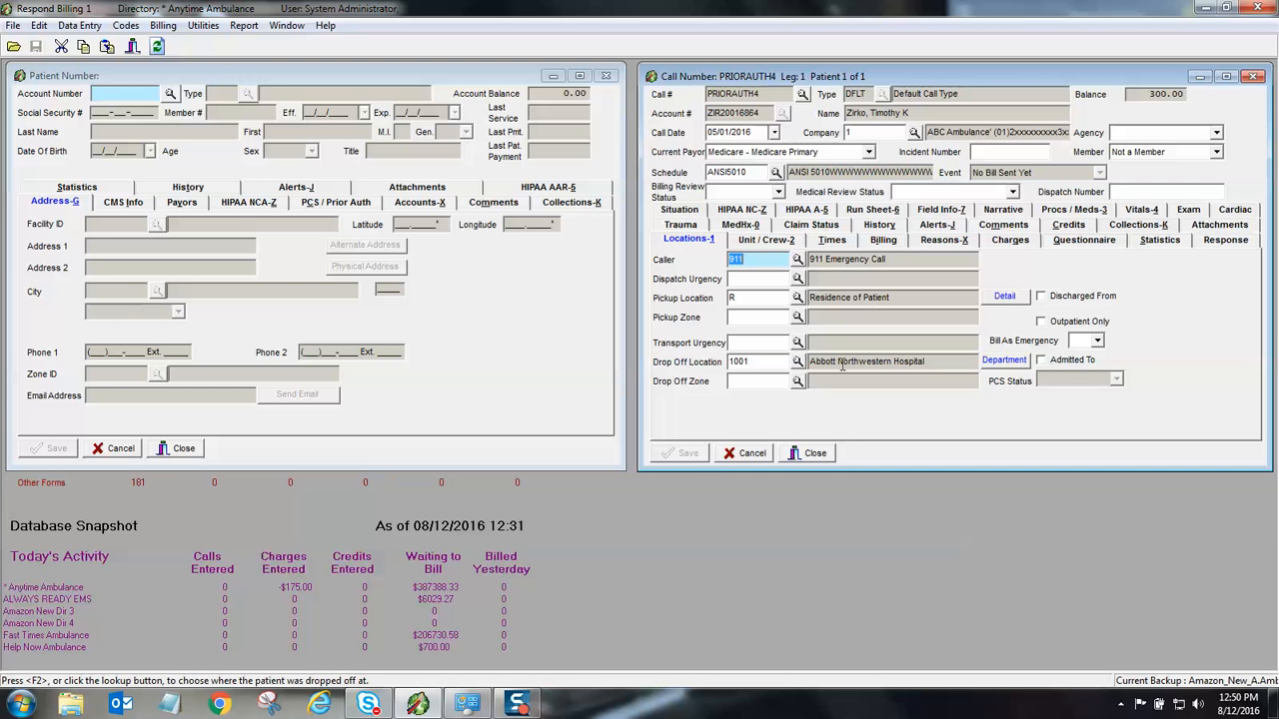
left_click(547, 418)
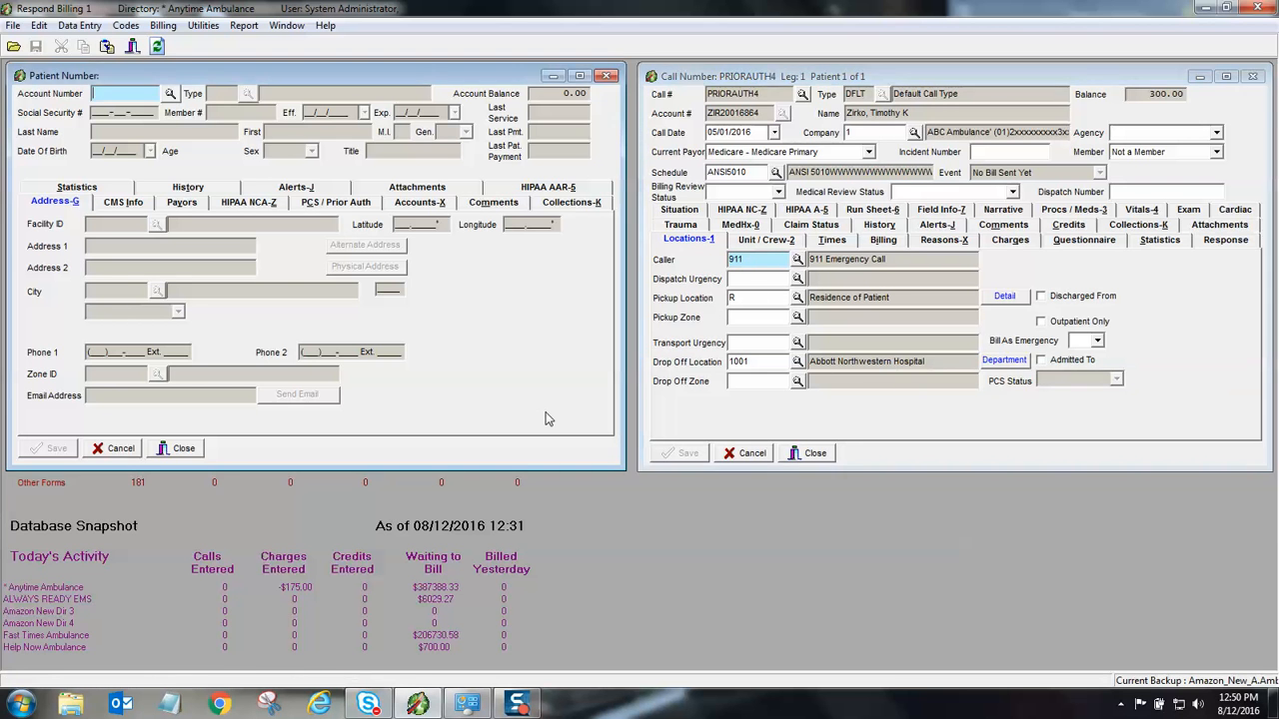
left_click(338, 203)
double_click(317, 240)
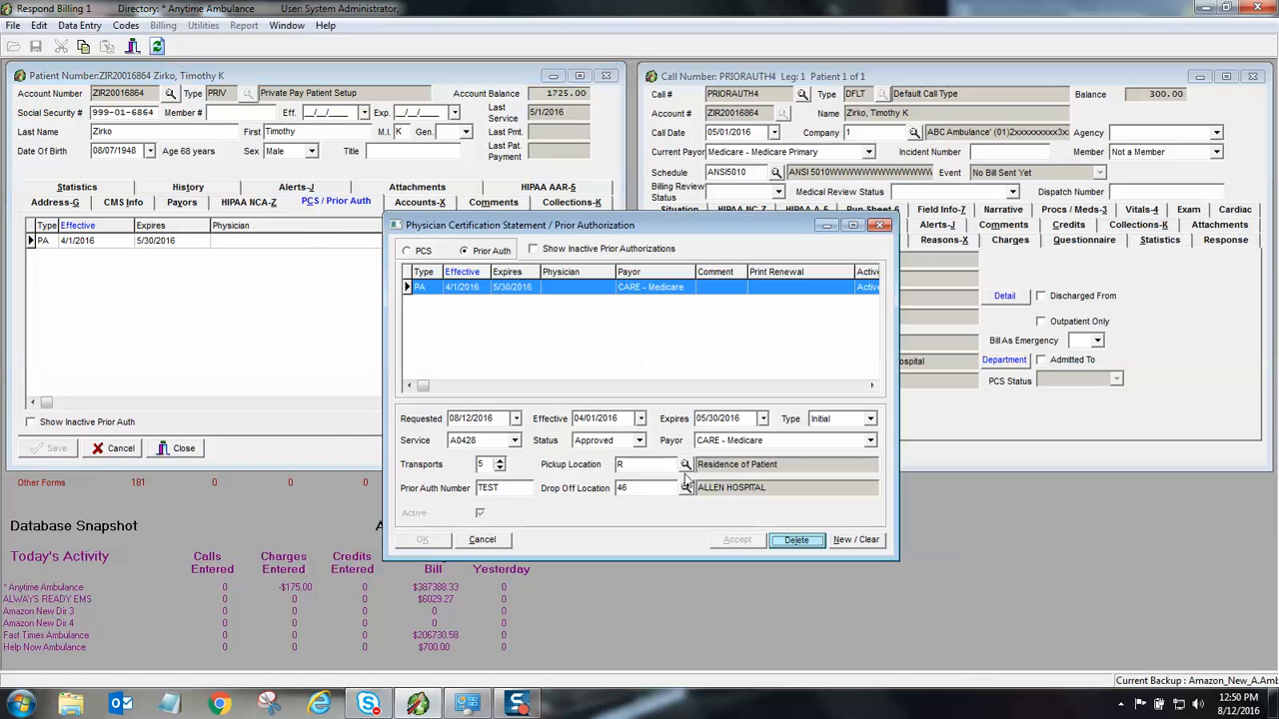
left_click_drag(736, 226, 419, 285)
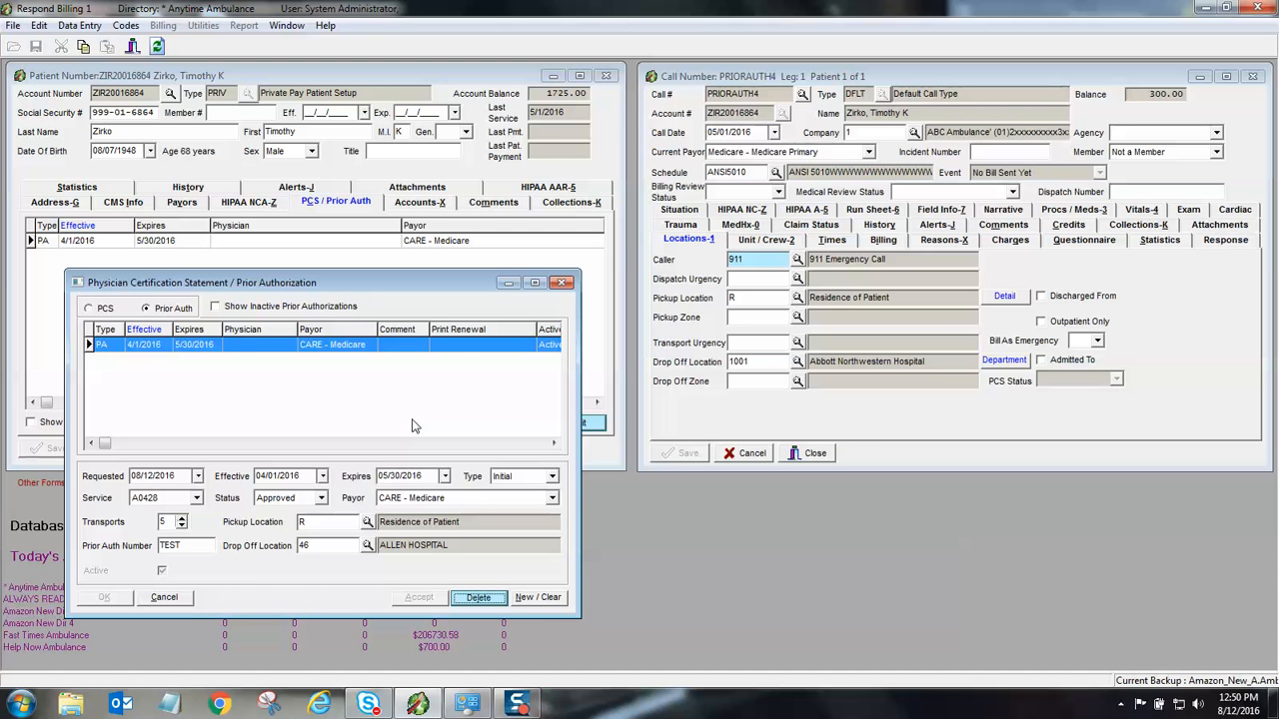
Clear the pickup and drop-off locations from the patient's Medicare prior authorization
left_click(332, 521)
key("BackSpace")
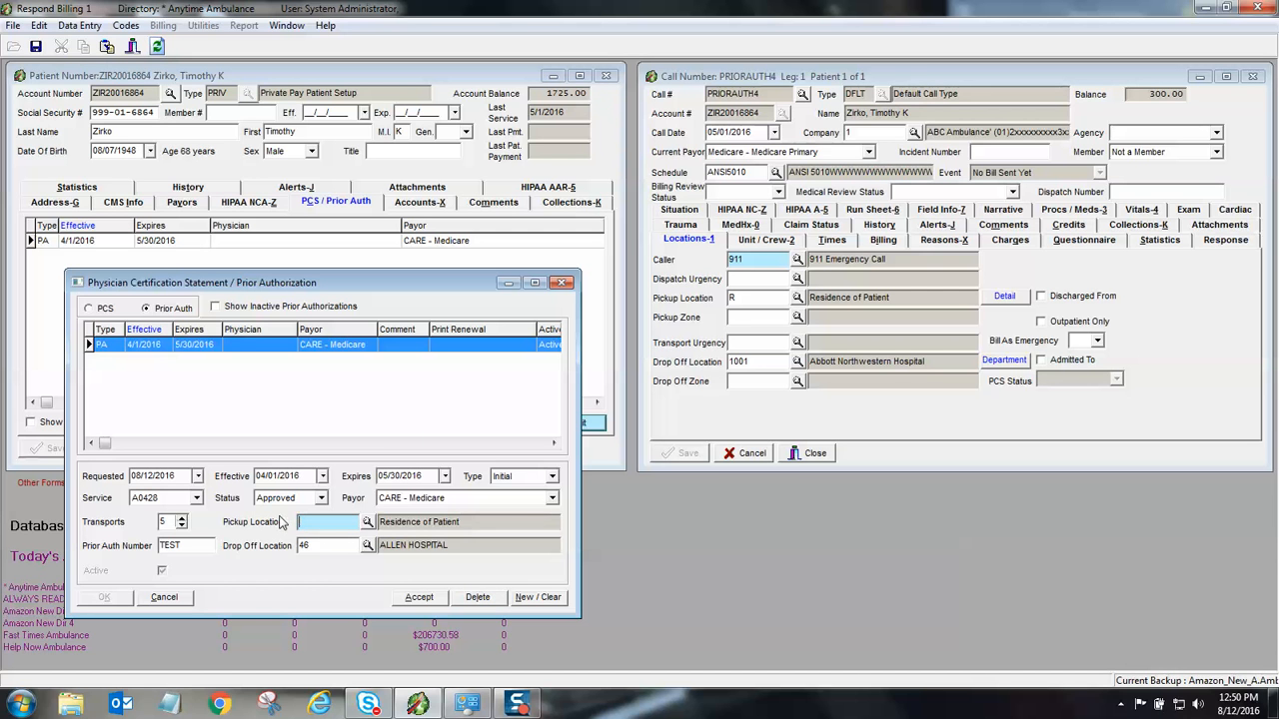
left_click(317, 545)
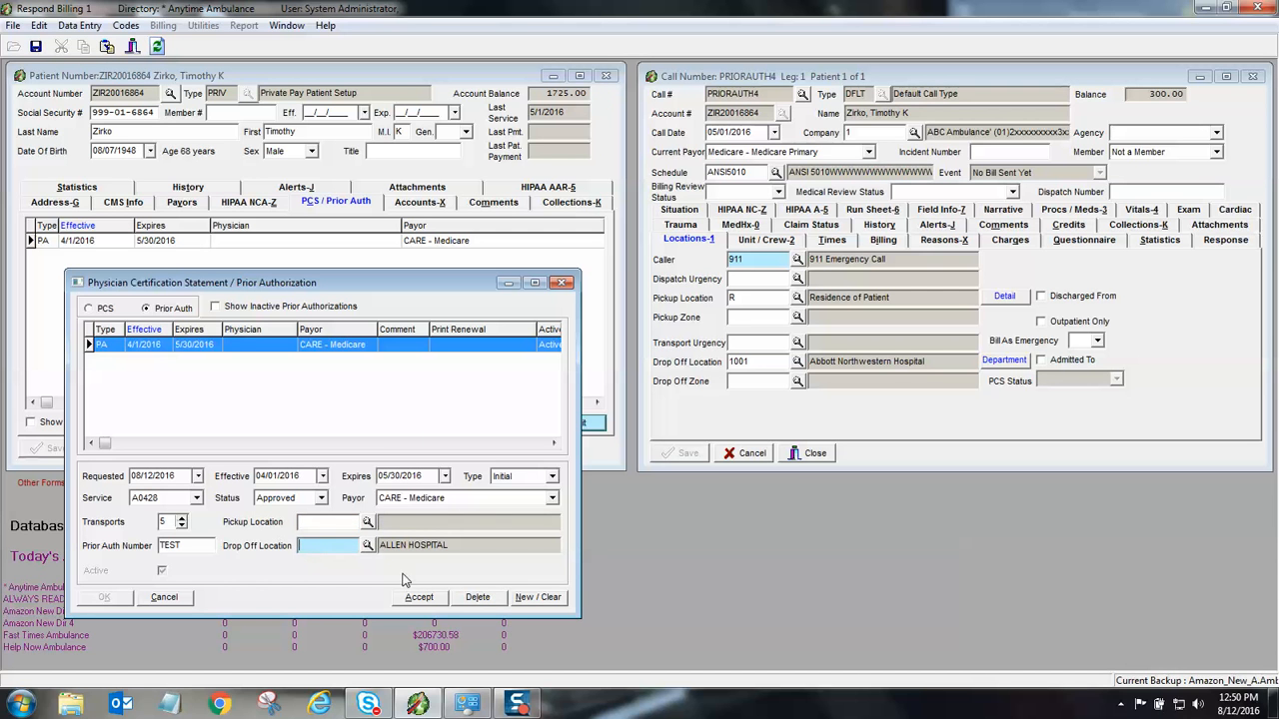
Set the prior authorization's status to Requested, accept the edit and confirm the authorization list
left_click(321, 499)
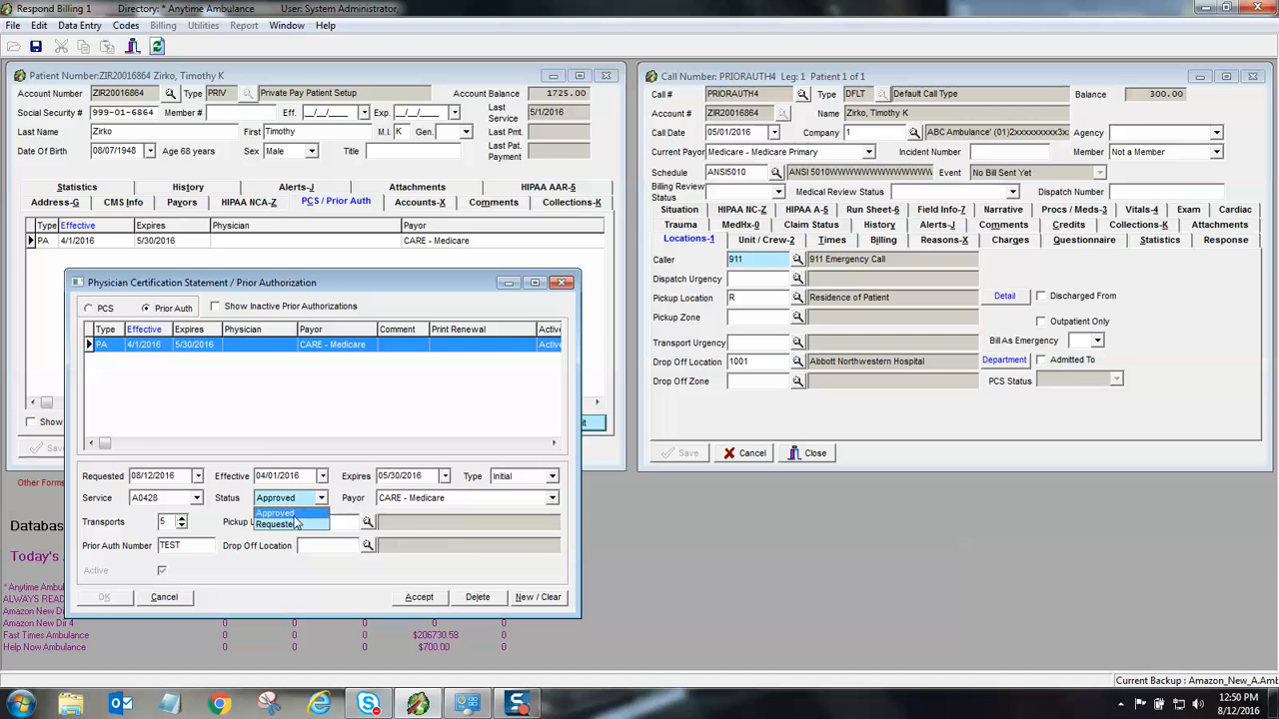
left_click(287, 523)
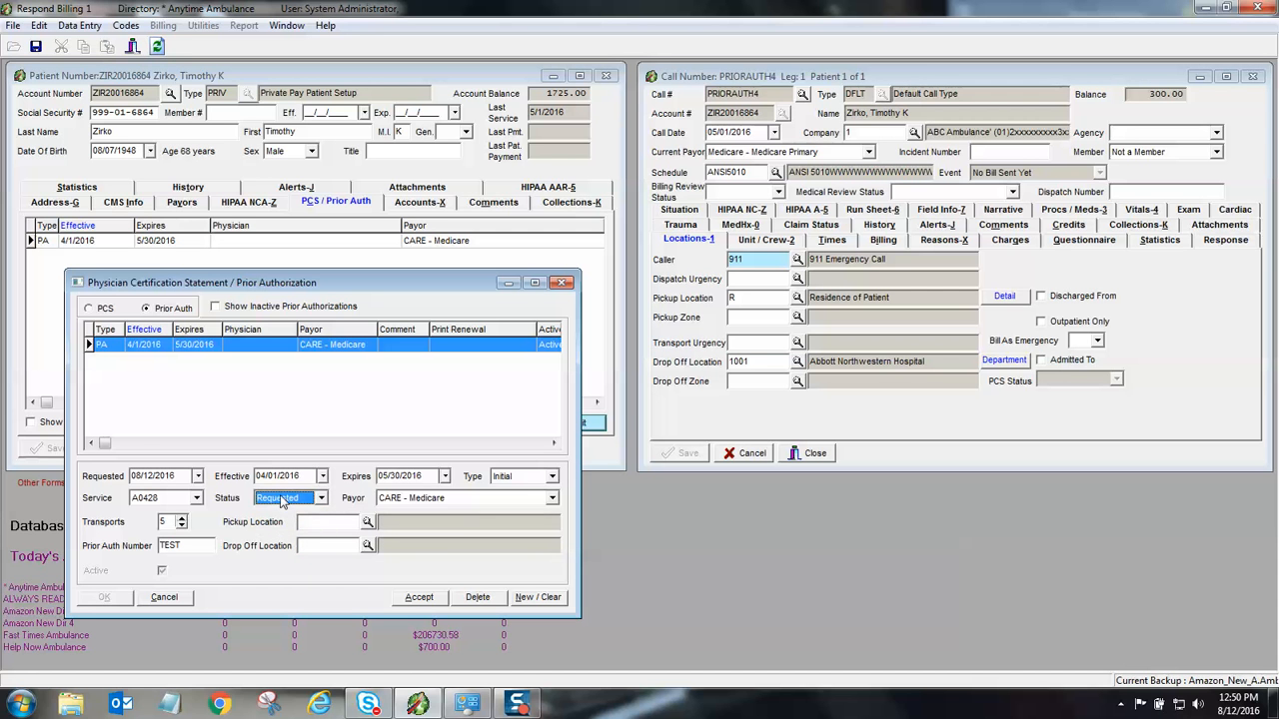
left_click(420, 598)
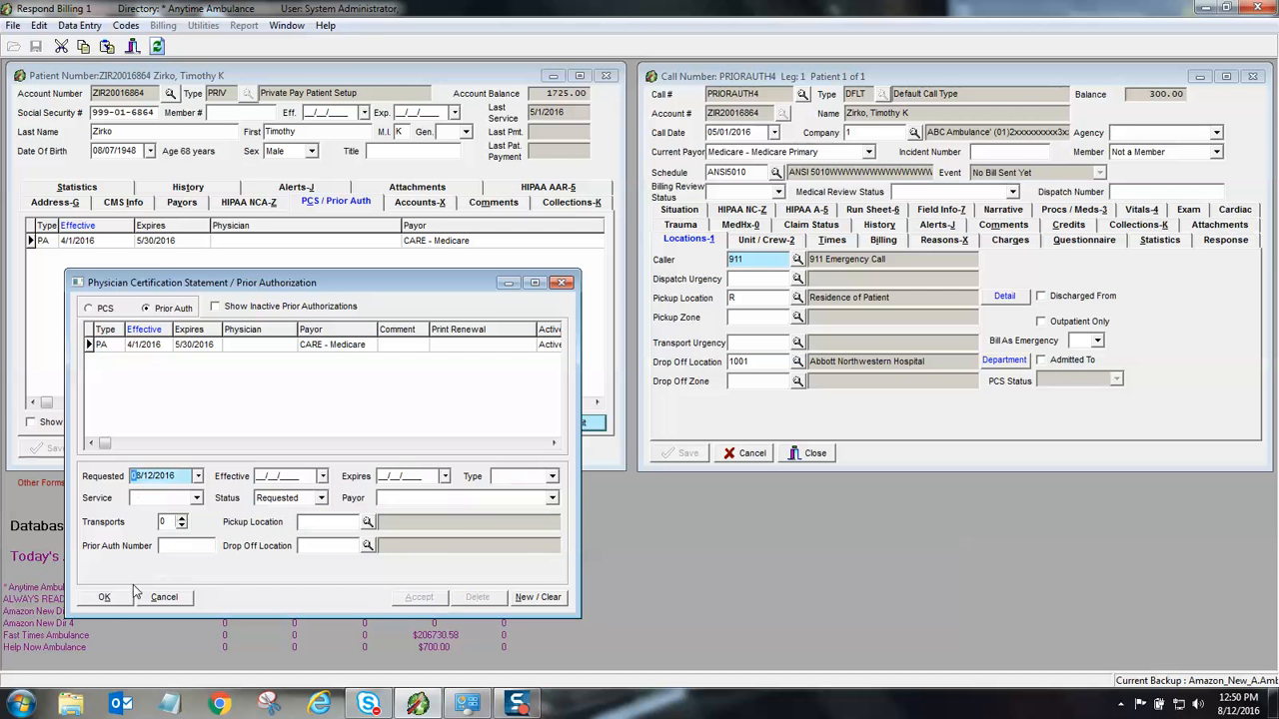
left_click(103, 598)
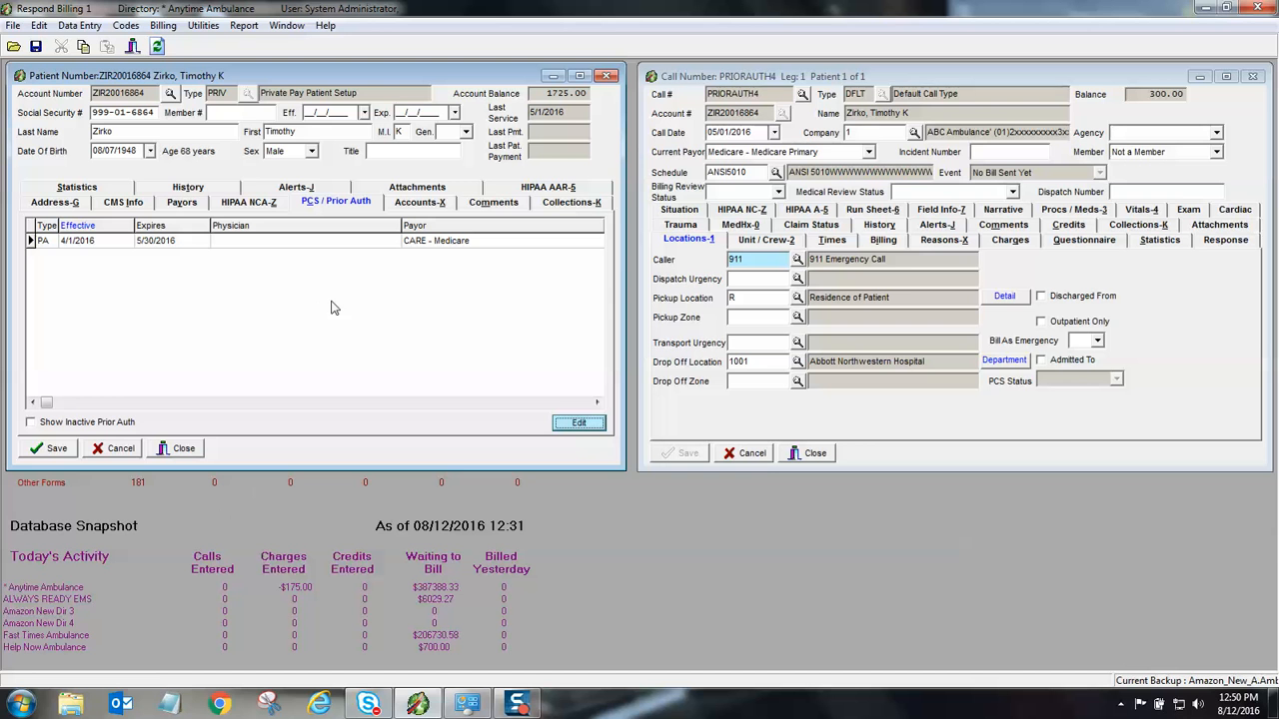
Reload the call beside the patient record and recheck which authorizations its Medicare - Medicare Primary payor offers
left_click(752, 453)
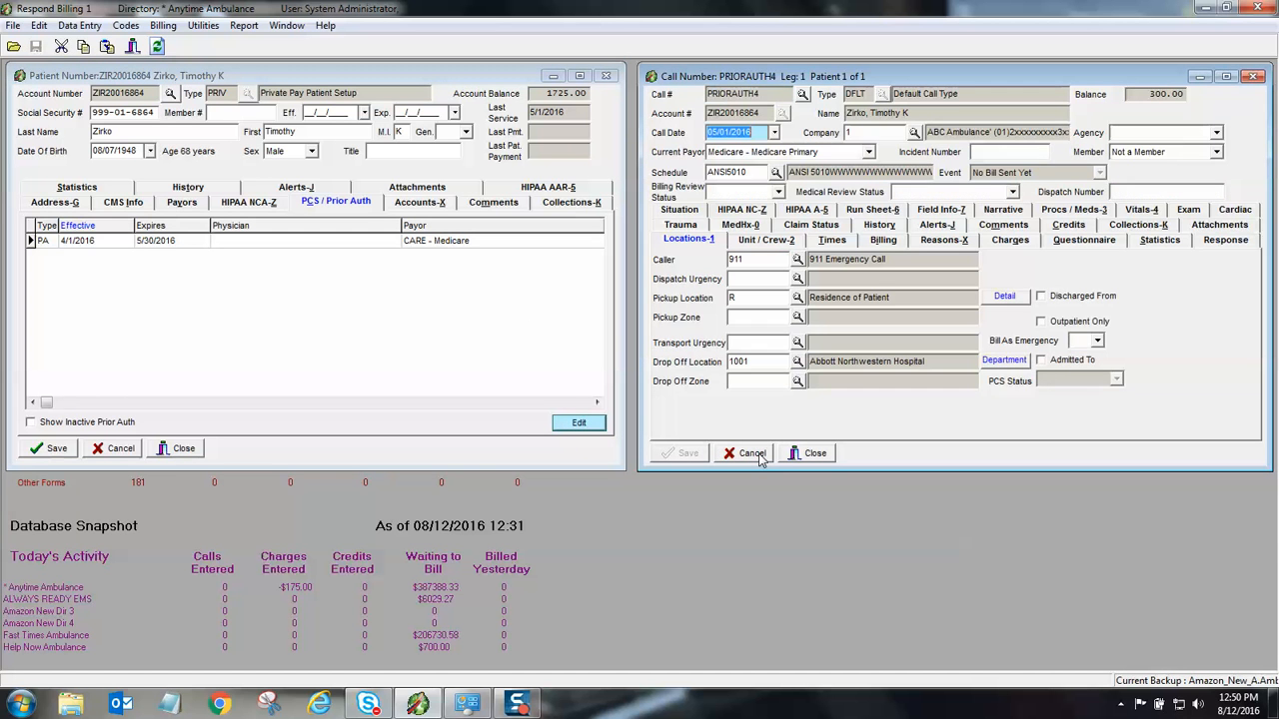
left_click(811, 227)
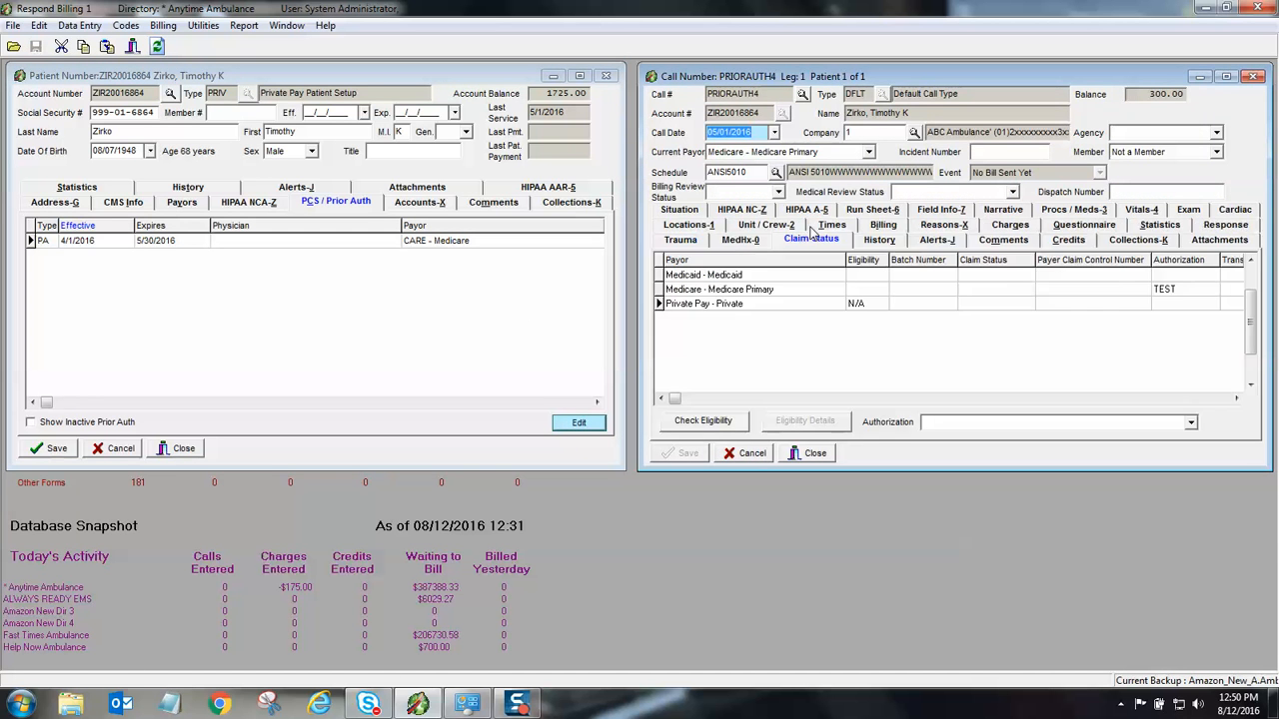
left_click(813, 289)
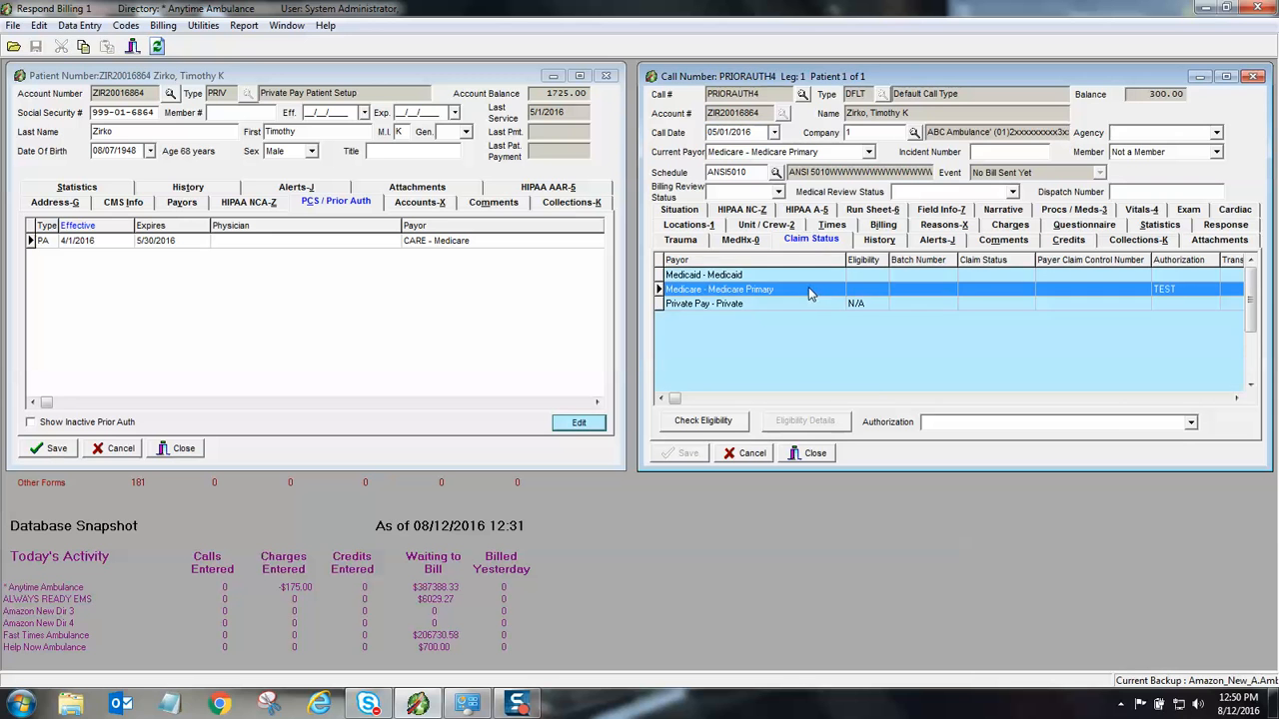
left_click(1189, 422)
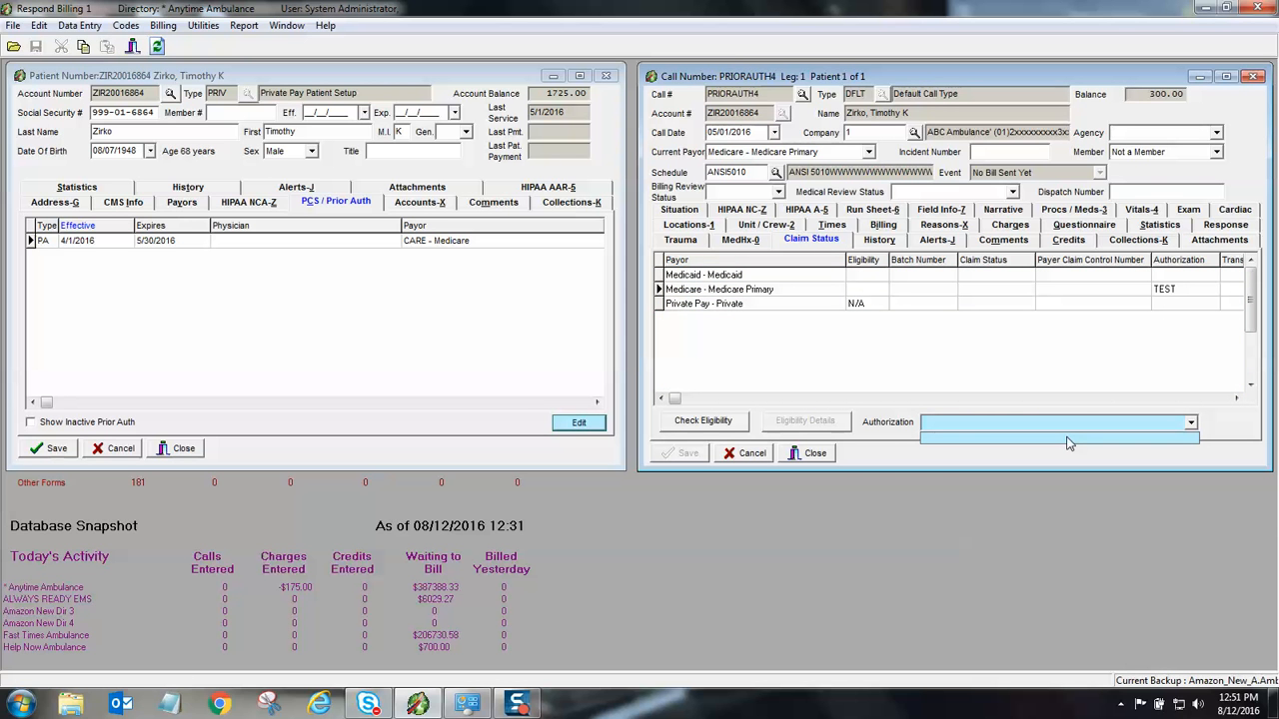
Clear the call from its window, then set the patient's Medicare prior authorization status to Approved and save the patient record
left_click(1072, 455)
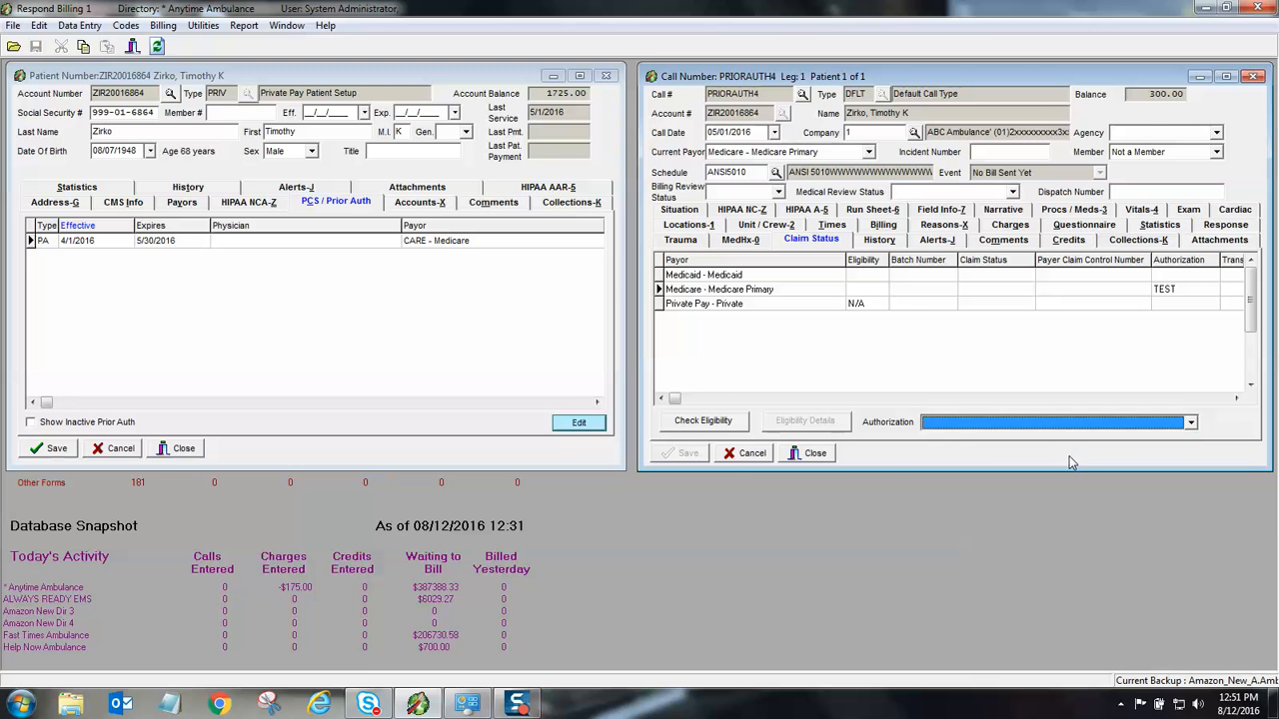
left_click(748, 454)
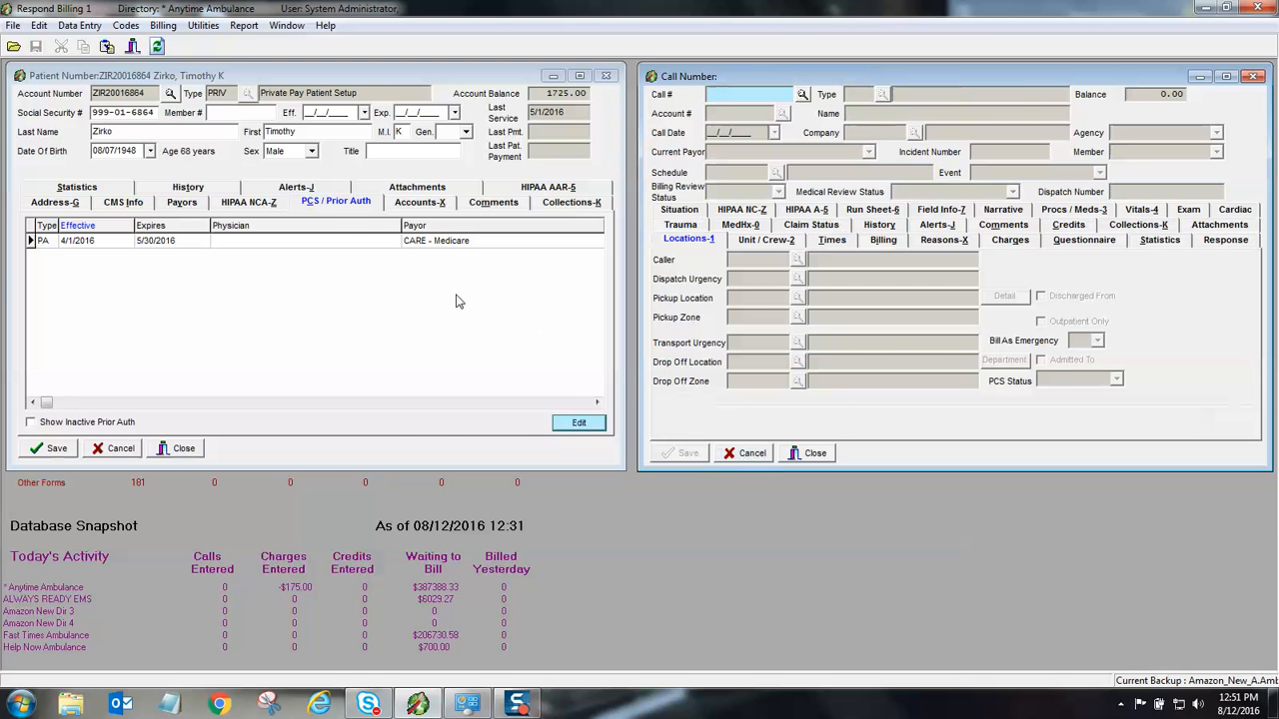
double_click(314, 247)
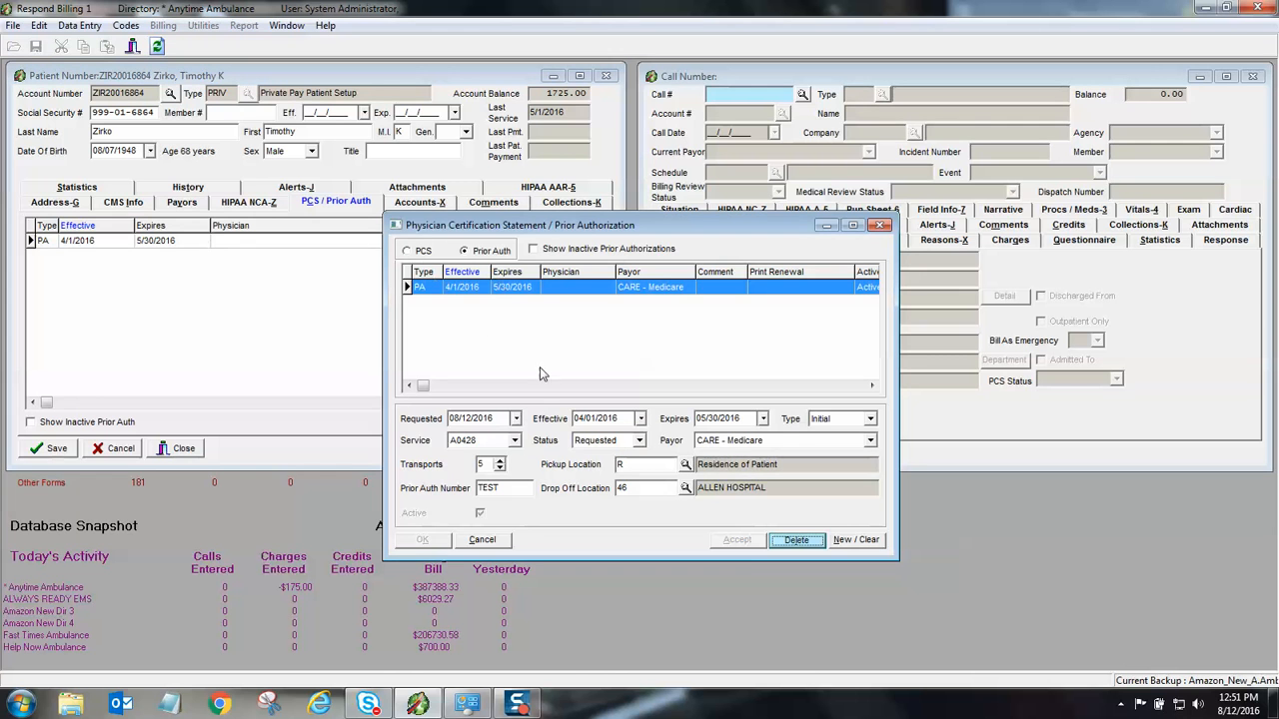
left_click(635, 440)
left_click(640, 466)
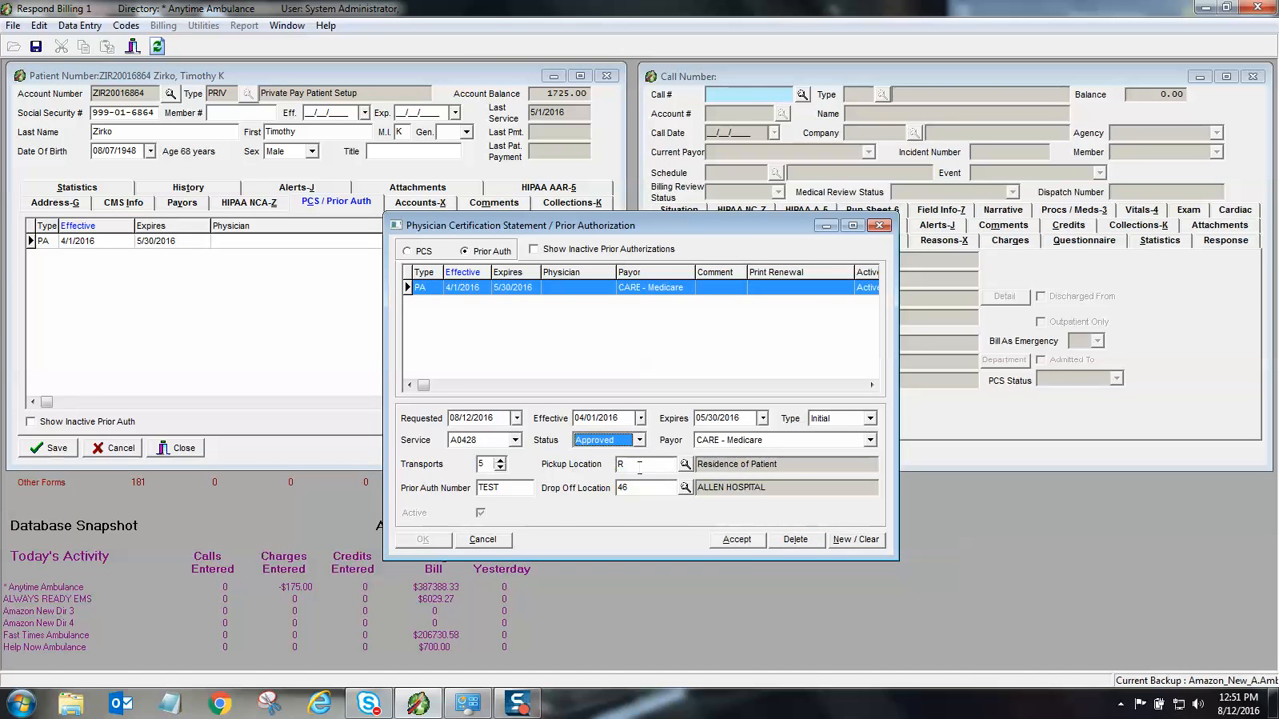
left_click(737, 540)
left_click(422, 539)
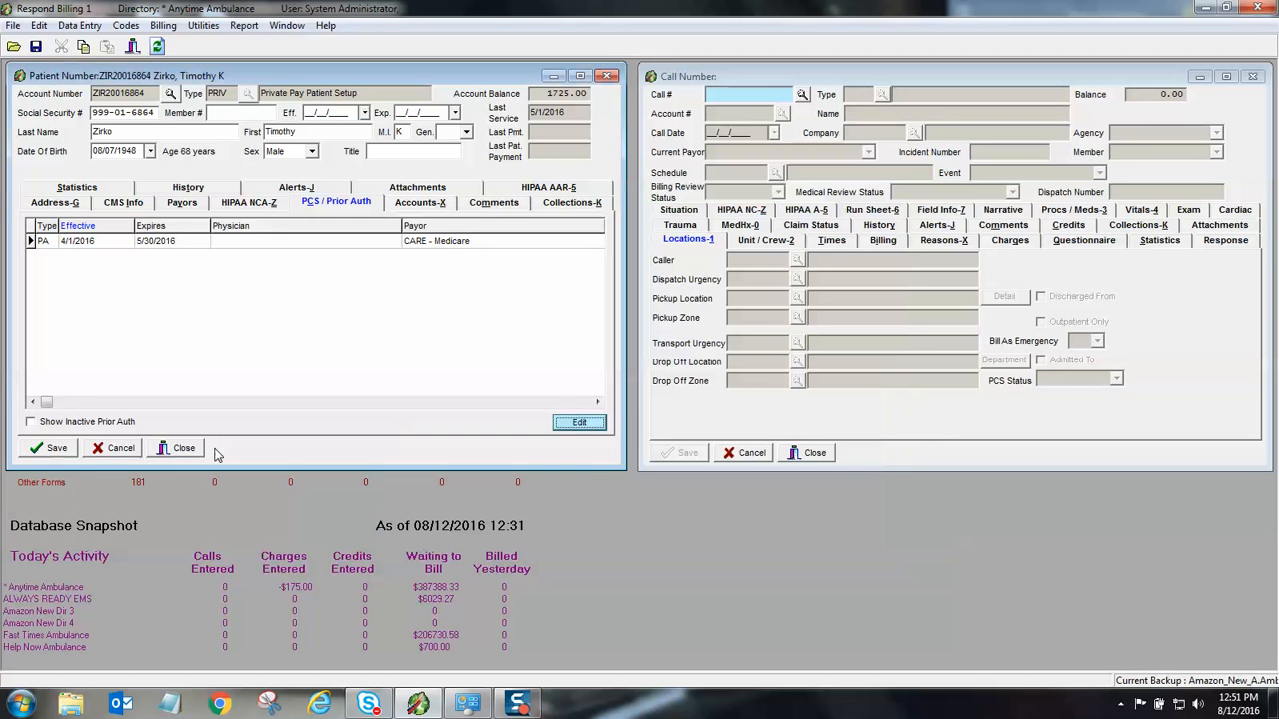
left_click(50, 449)
Reload the call and check that its Medicare - Medicare Primary payor offers the approved prior authorization in its claim status
left_click(849, 411)
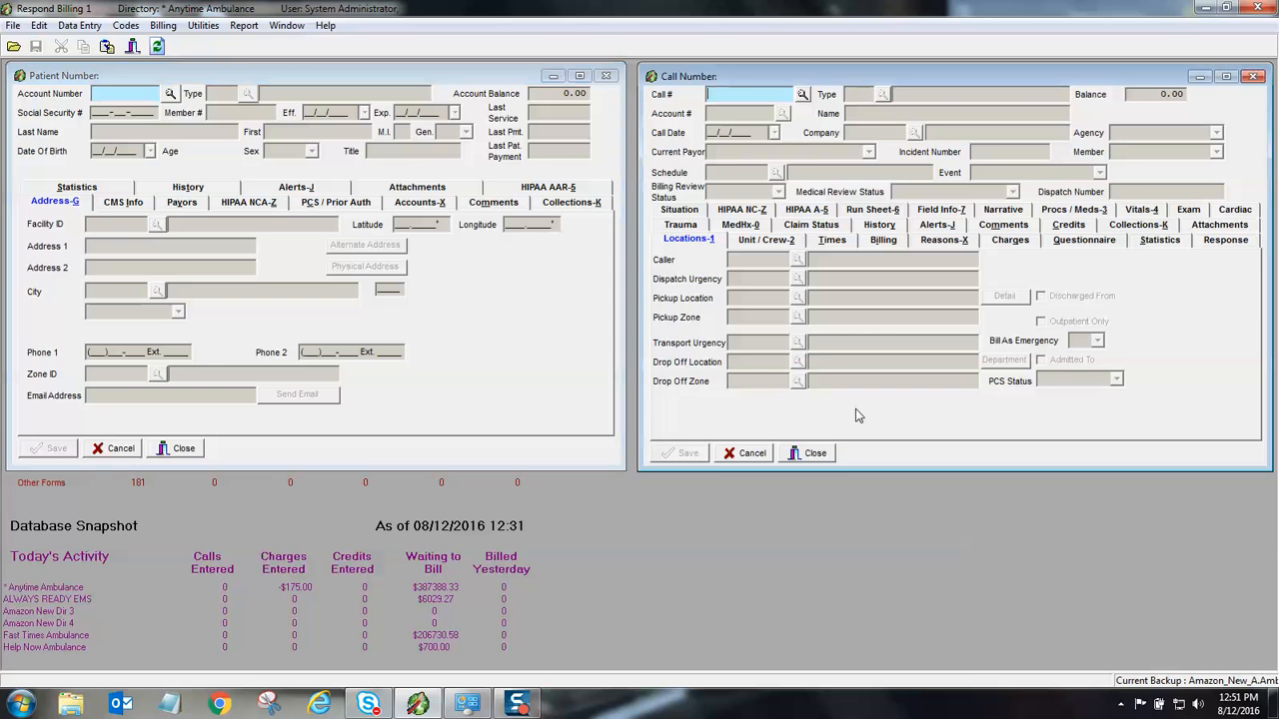
left_click(825, 226)
left_click(840, 289)
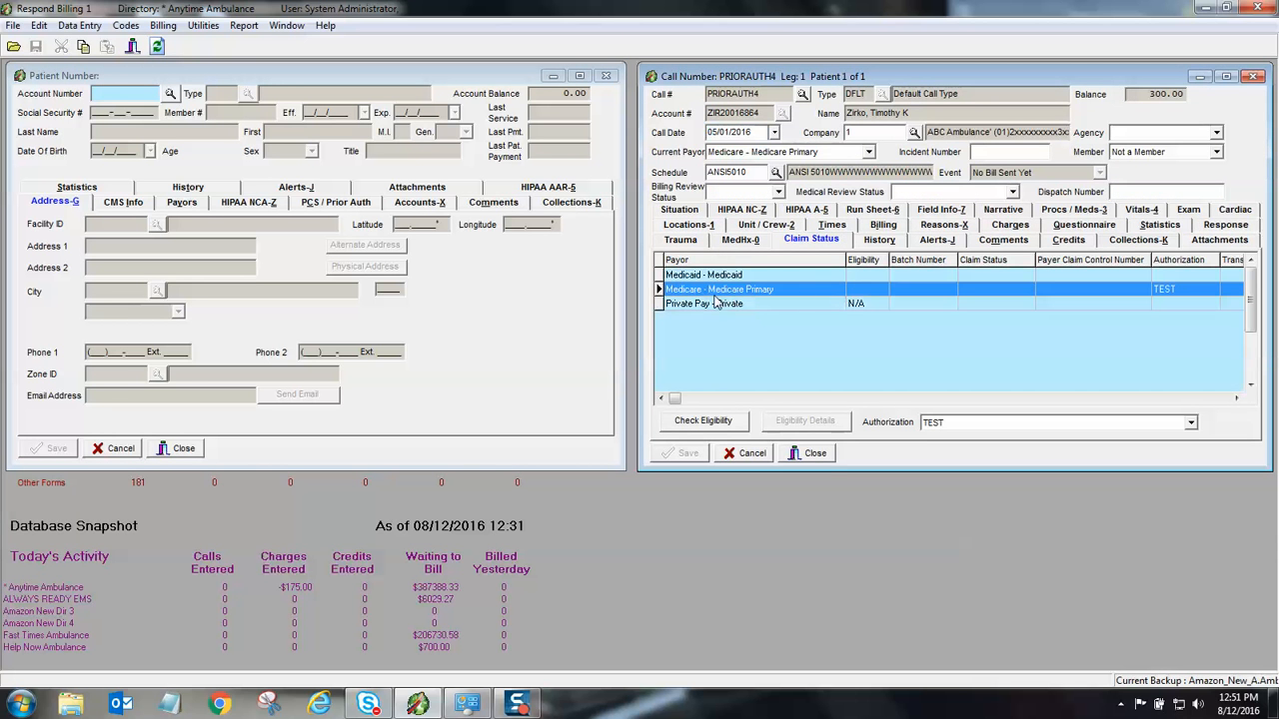
left_click(1140, 424)
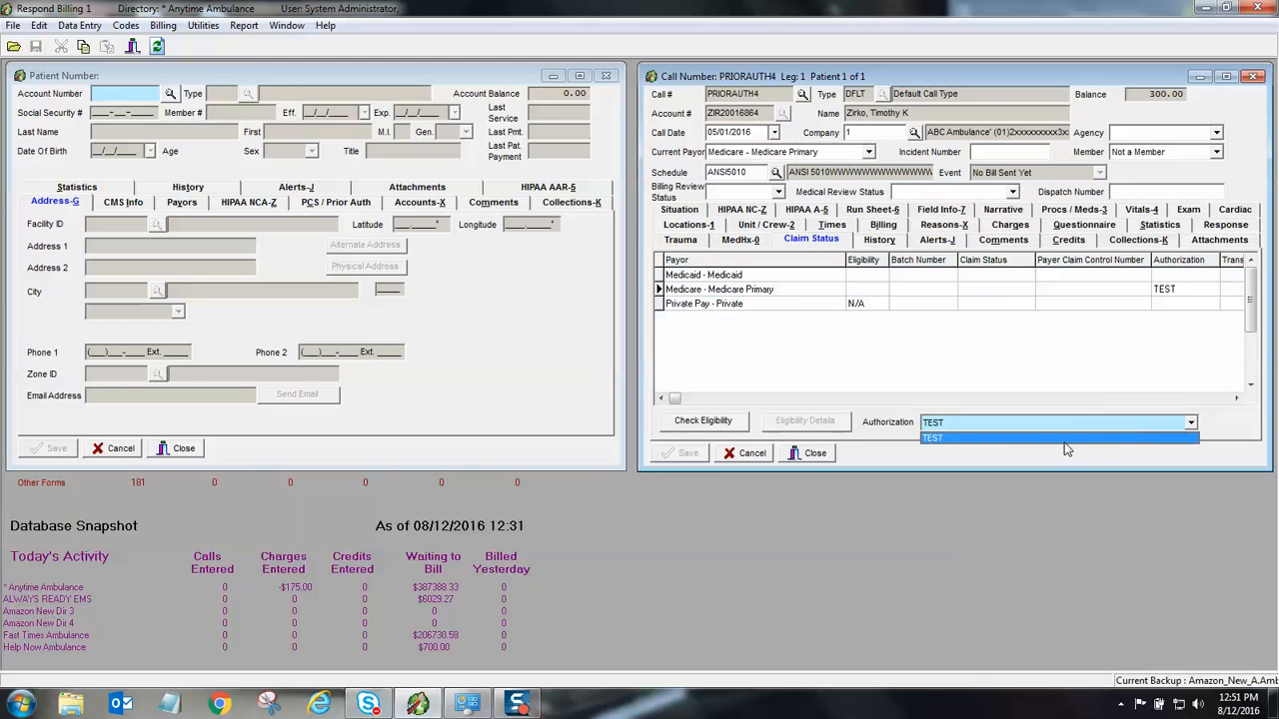
left_click(940, 440)
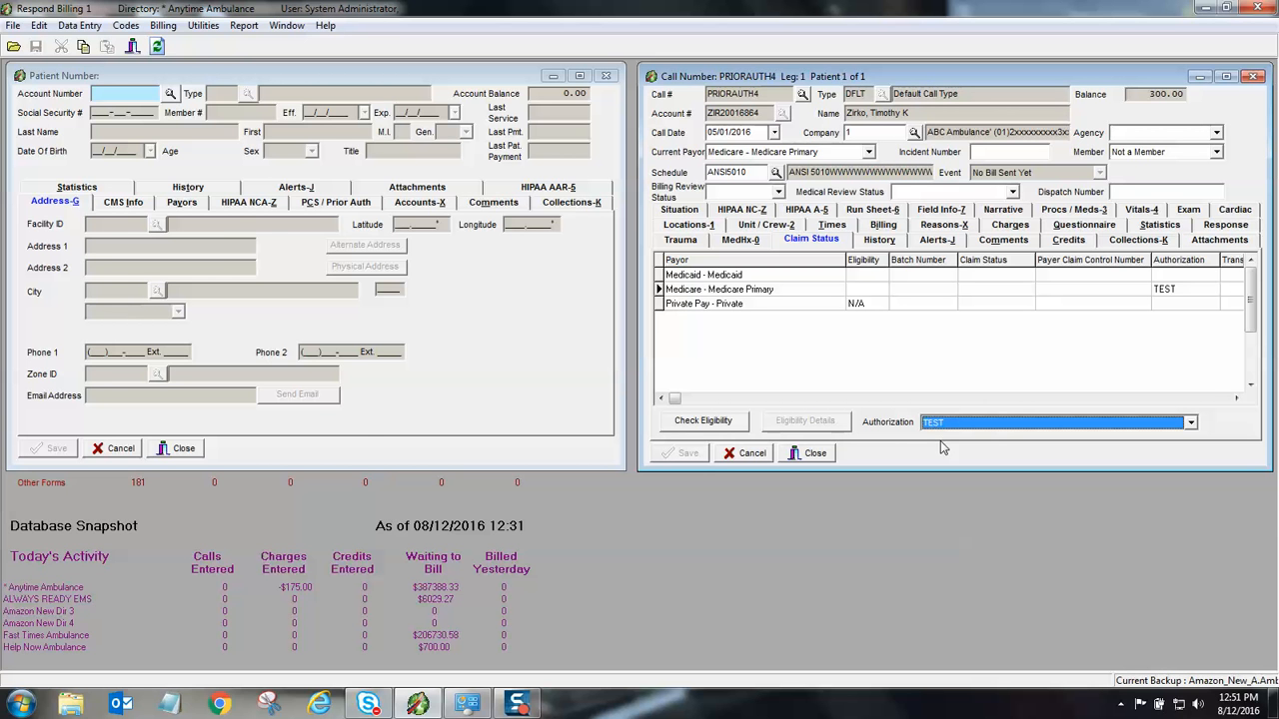
Look up the payor code care and review its prior authorization day and trip limits and HCPCS codes, minimizing it when done
left_click(126, 25)
left_click(248, 92)
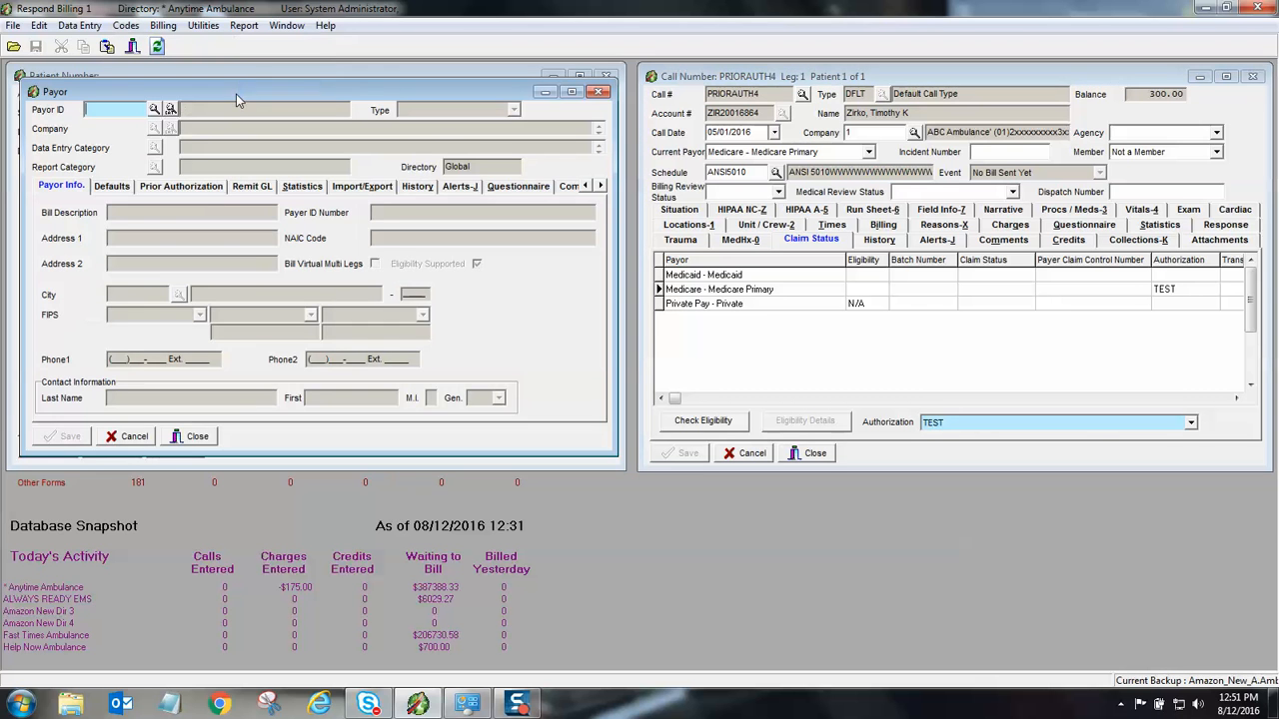
type("care")
key("Tab")
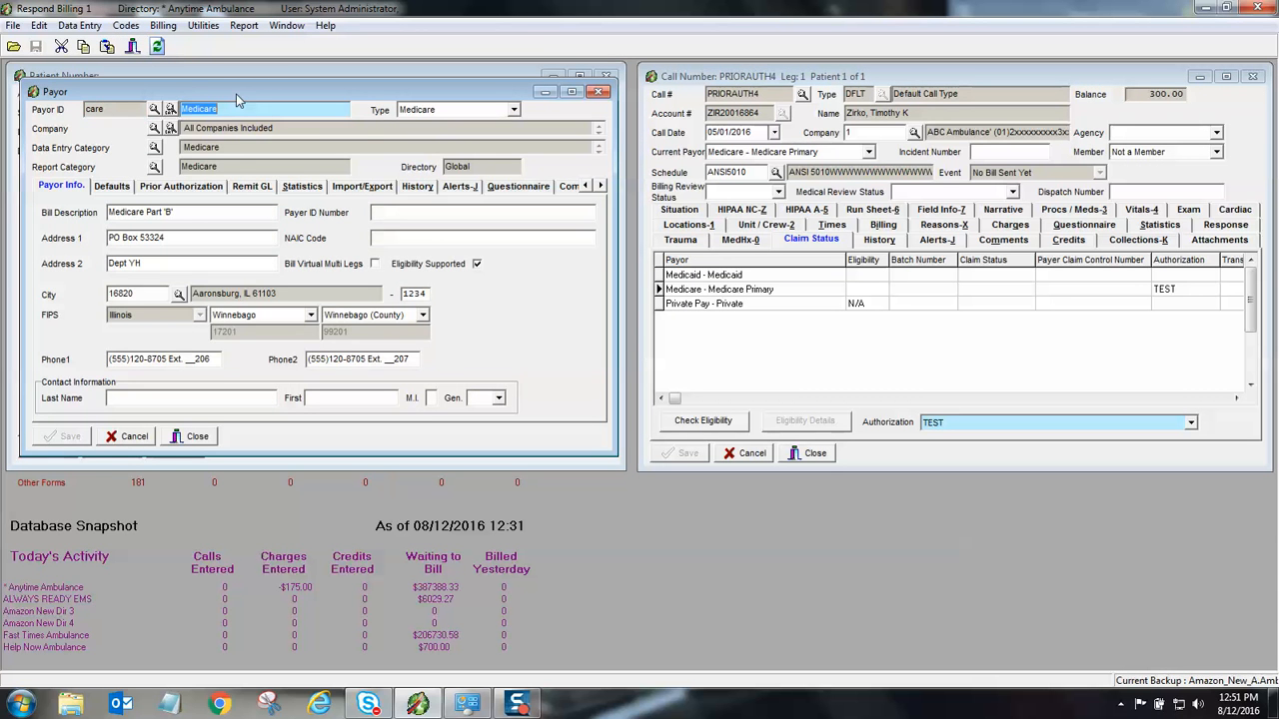
left_click_drag(264, 97, 287, 303)
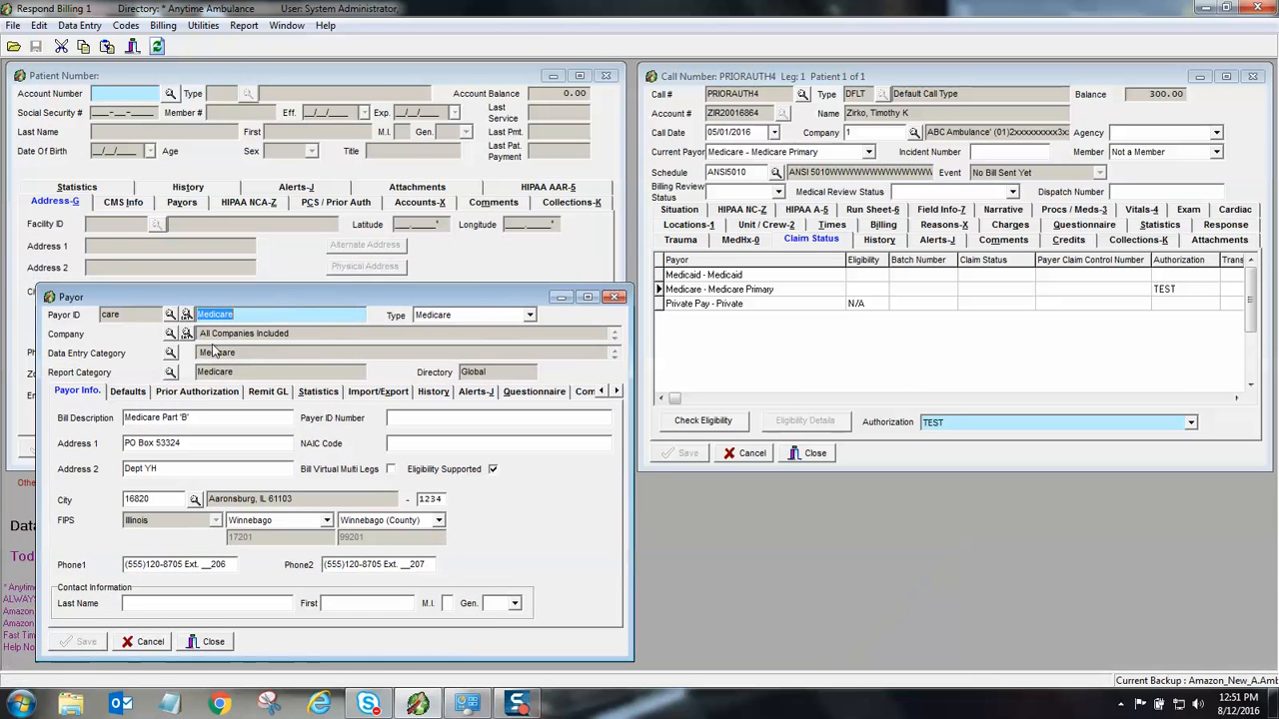
left_click(196, 393)
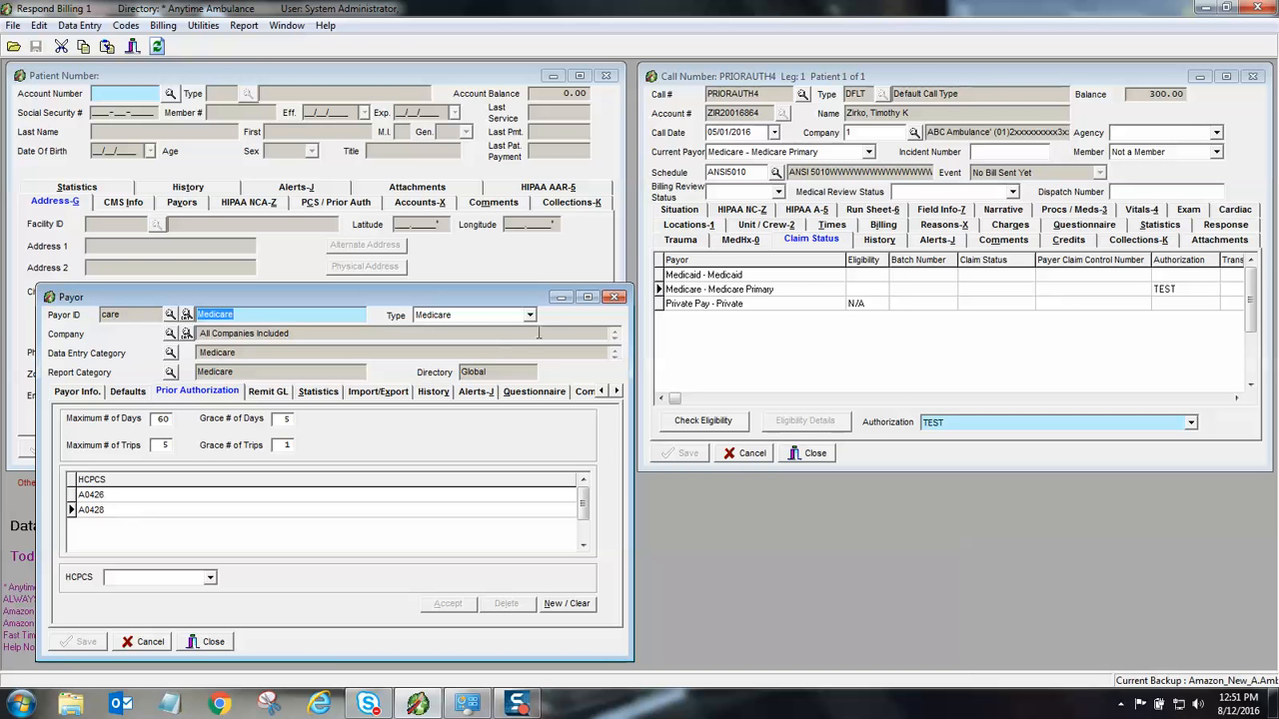
left_click(560, 299)
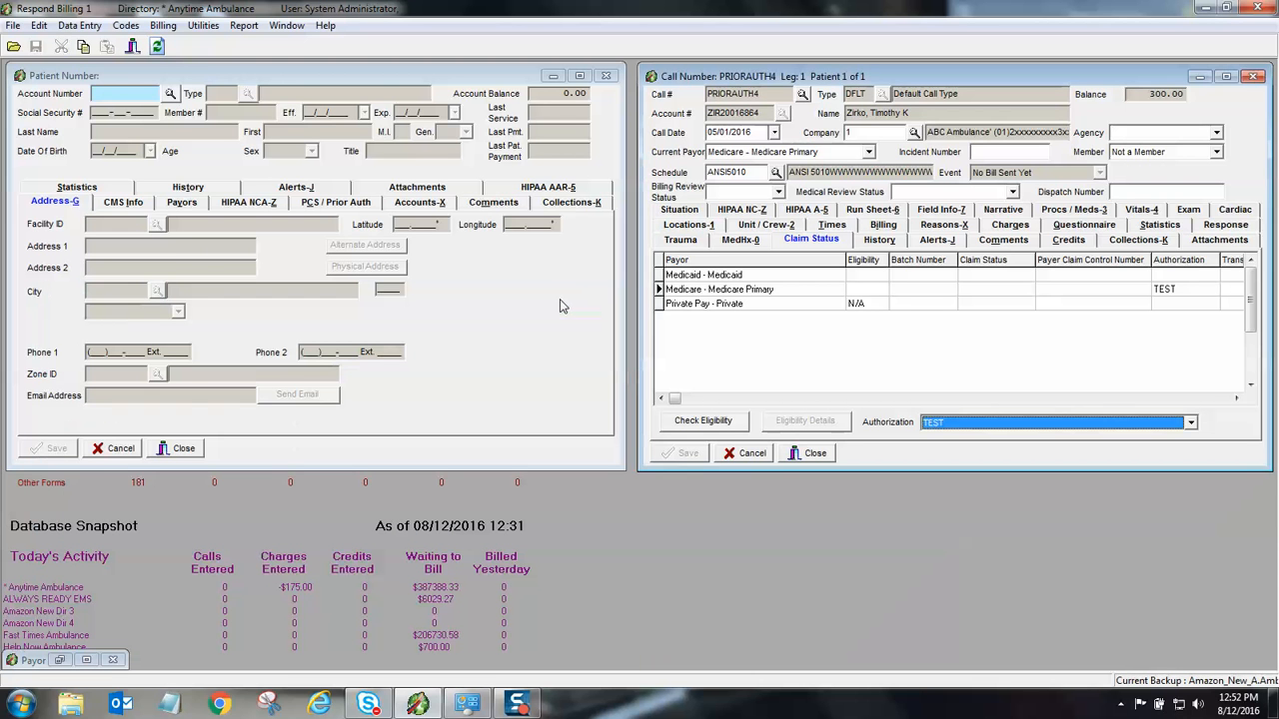
Reload the patient and review the Medicare prior authorization's service, status, dates and locations beside the call, leaving it unedited
left_click(465, 402)
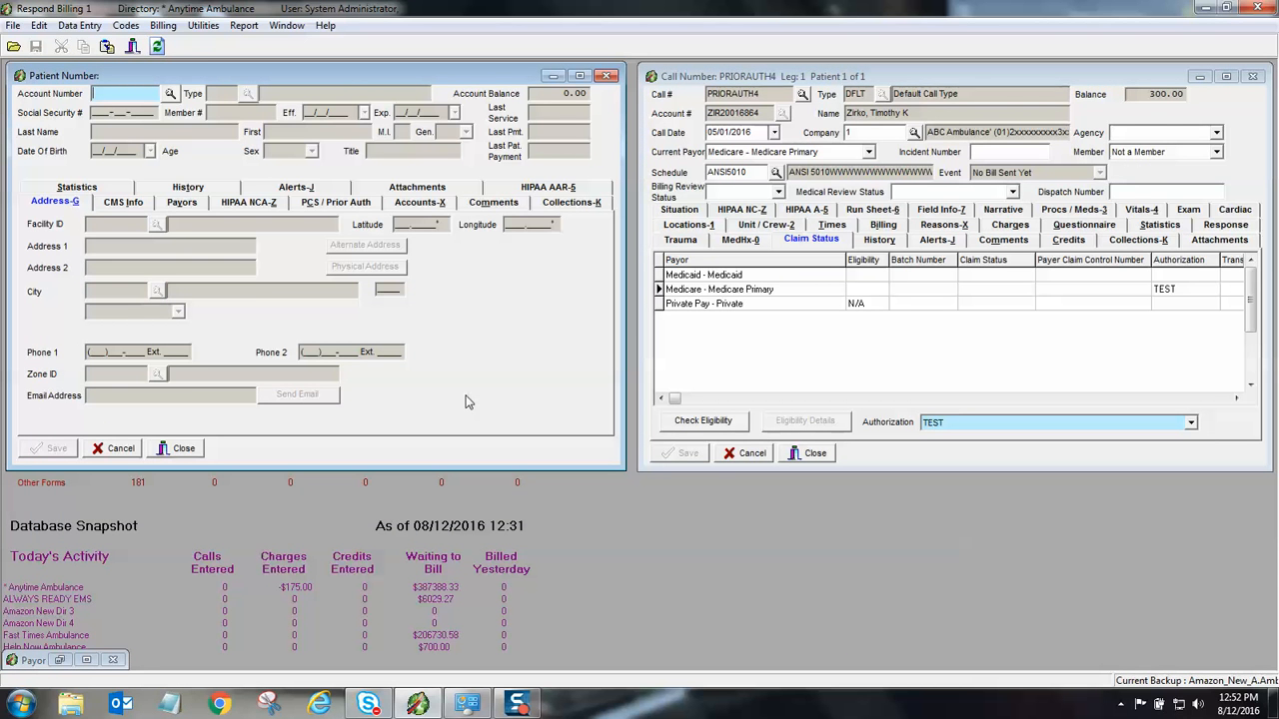
left_click(349, 206)
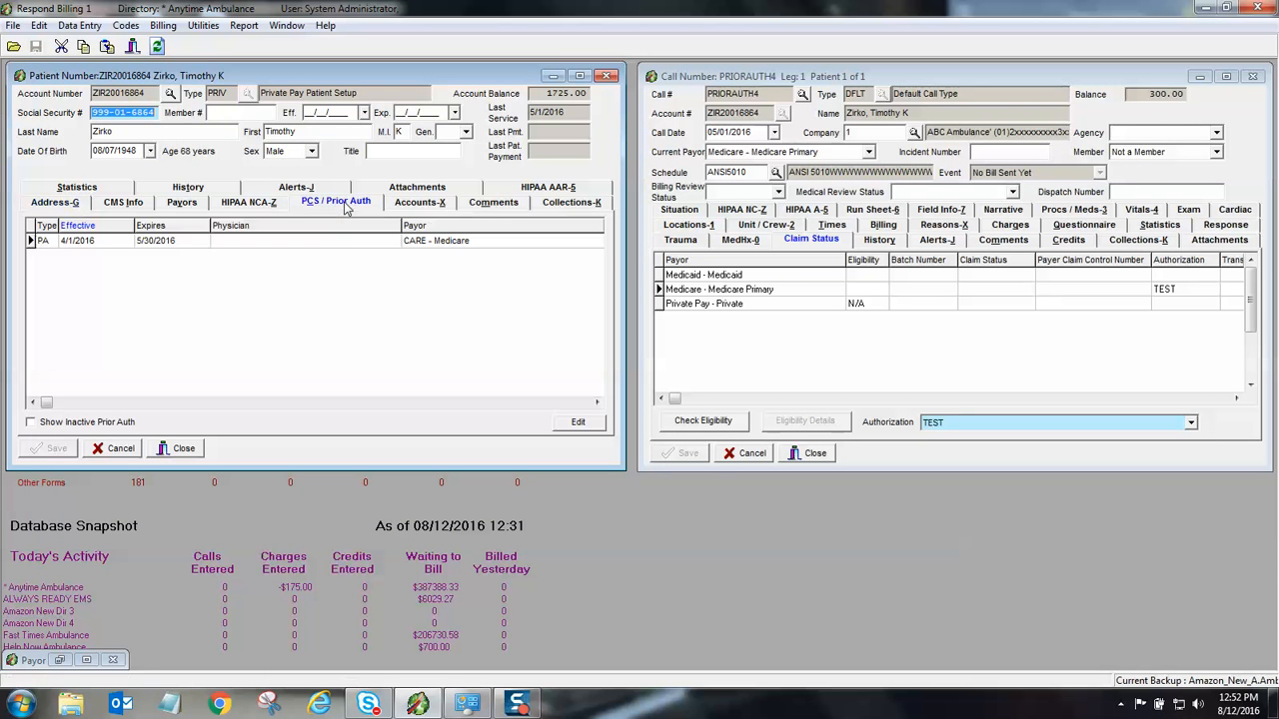
left_click(319, 242)
double_click(319, 242)
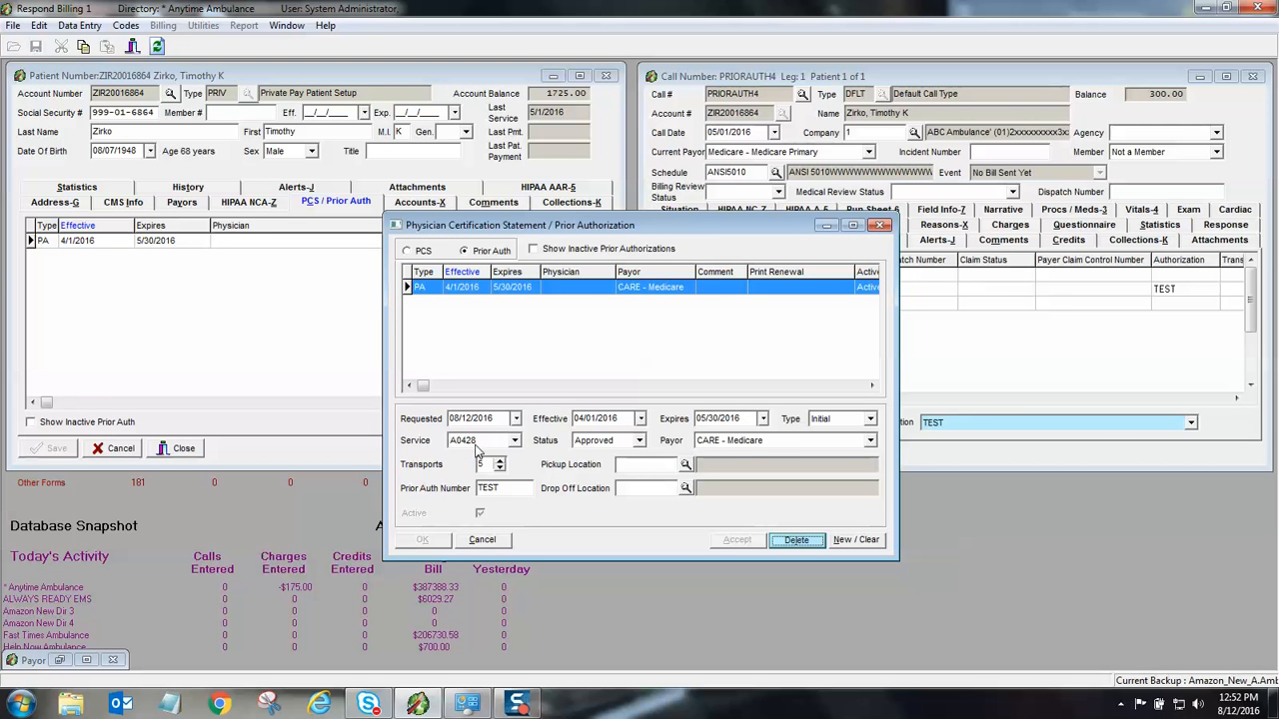
left_click_drag(719, 233, 430, 313)
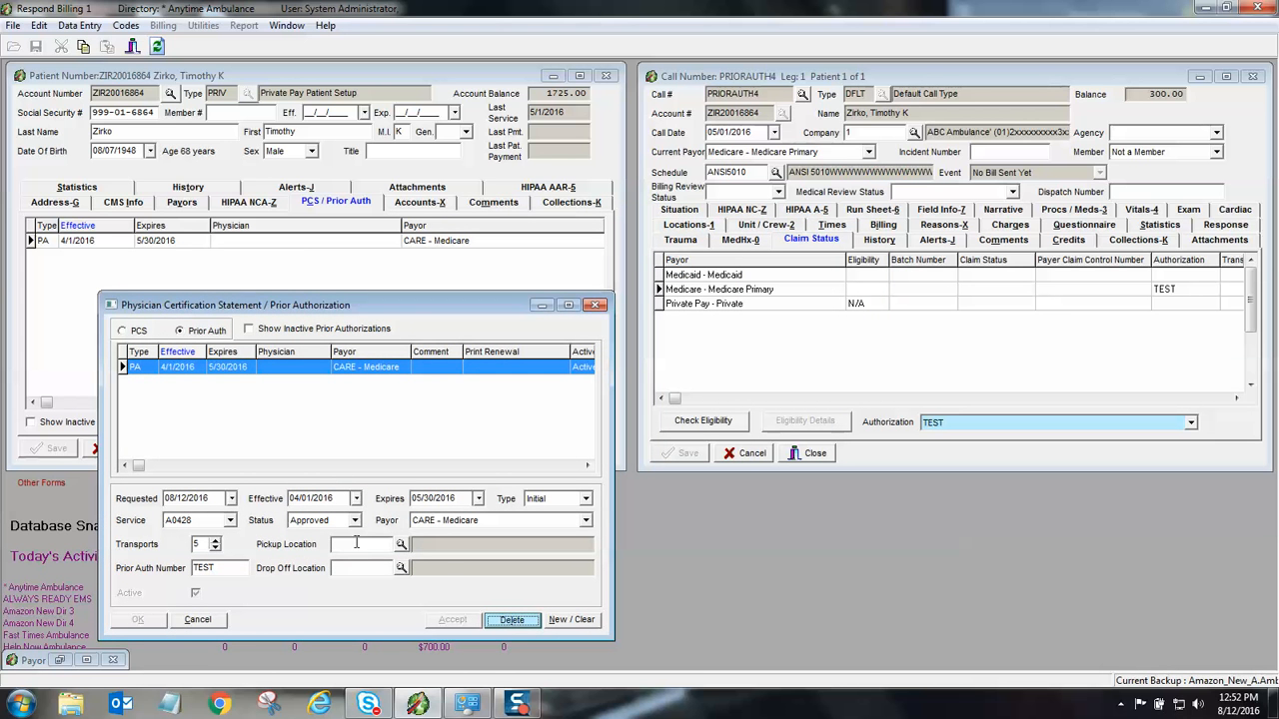
left_click(197, 619)
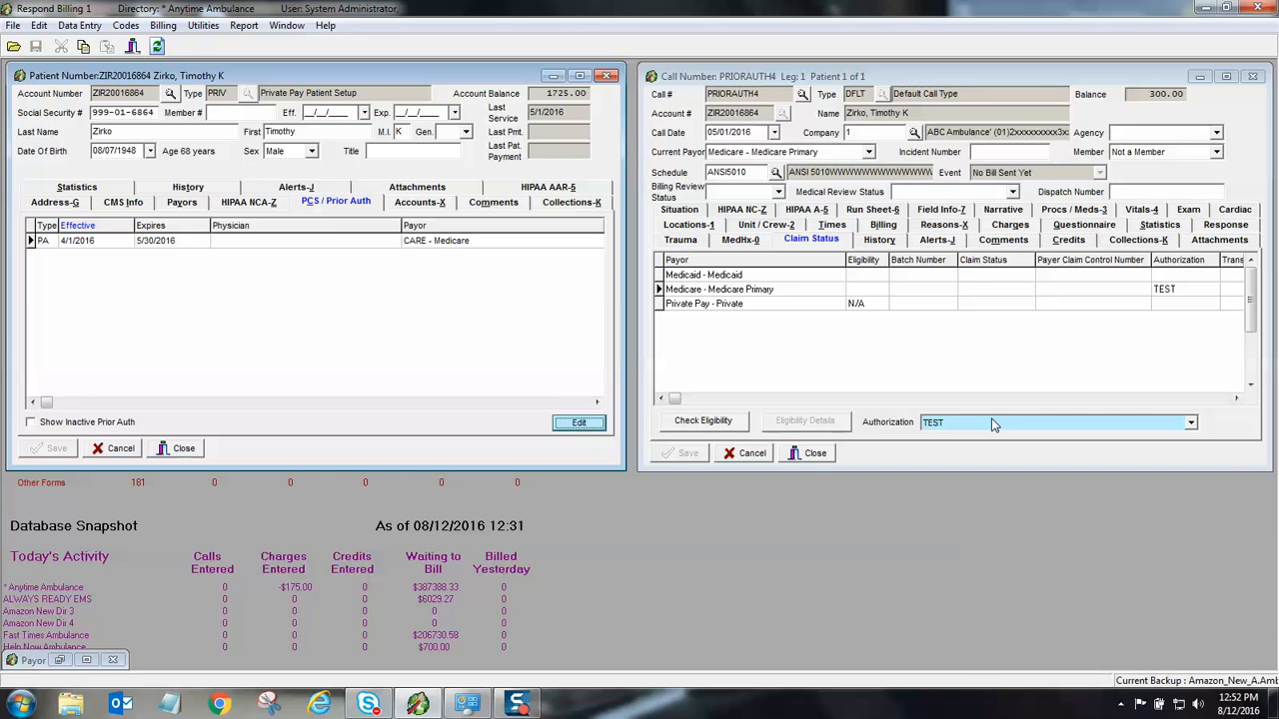
Reverse the BLSN non-emergency base charge on the call
left_click(1237, 463)
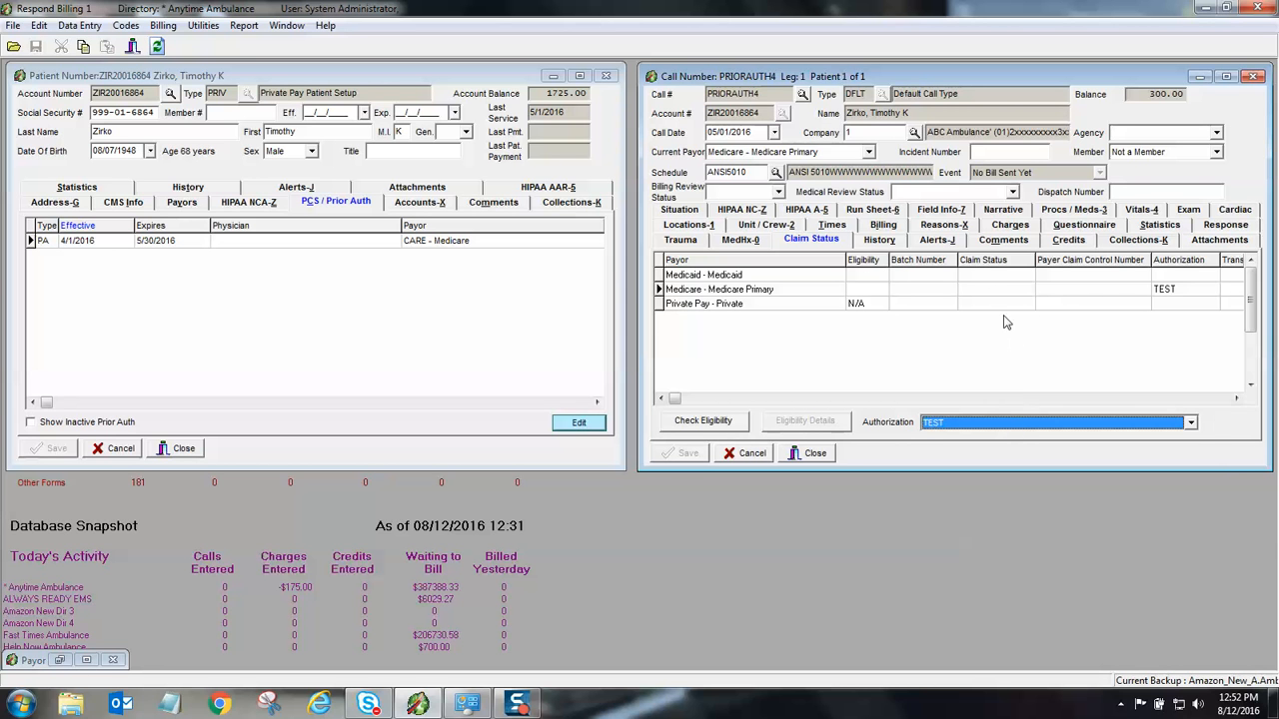
left_click(1006, 226)
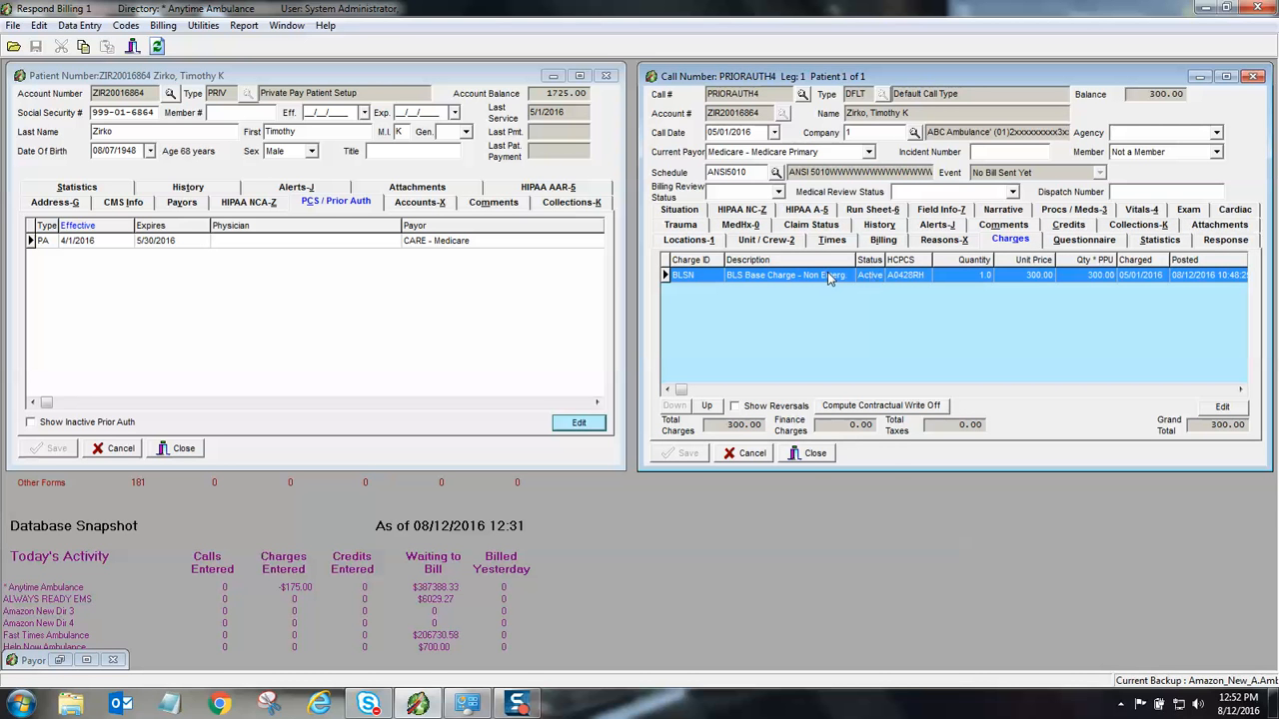
left_click(1222, 408)
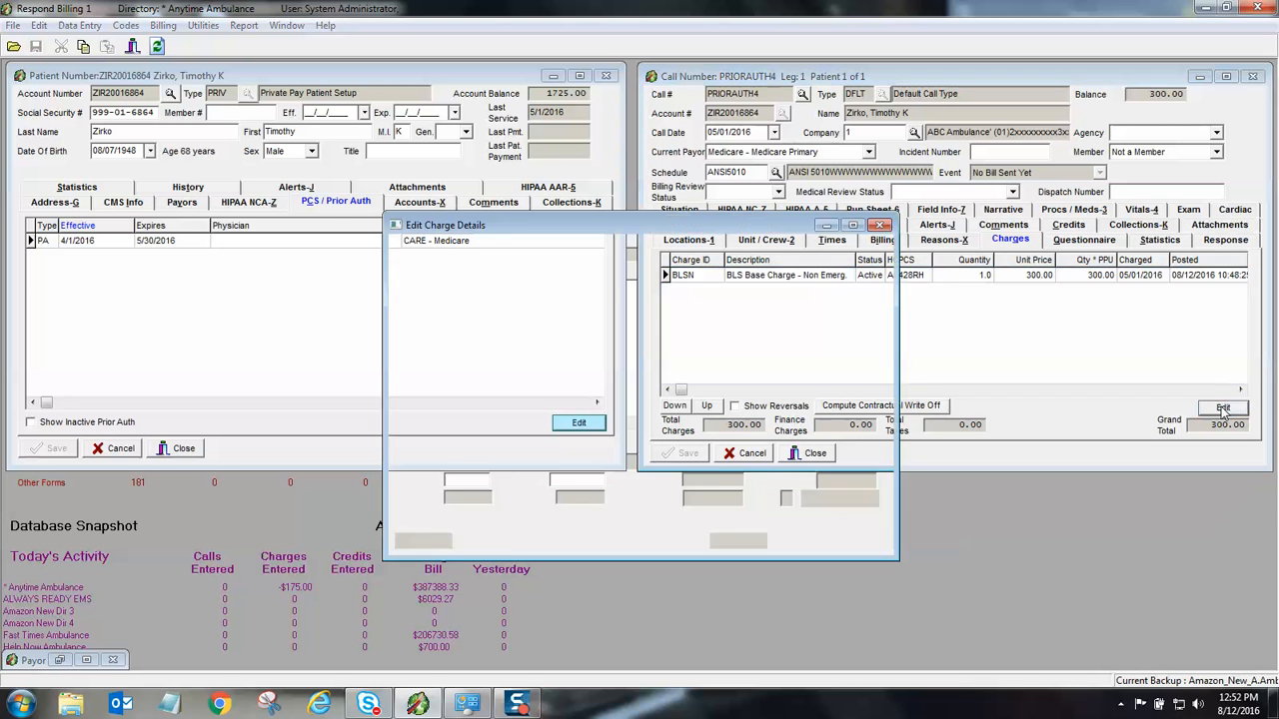
left_click(643, 304)
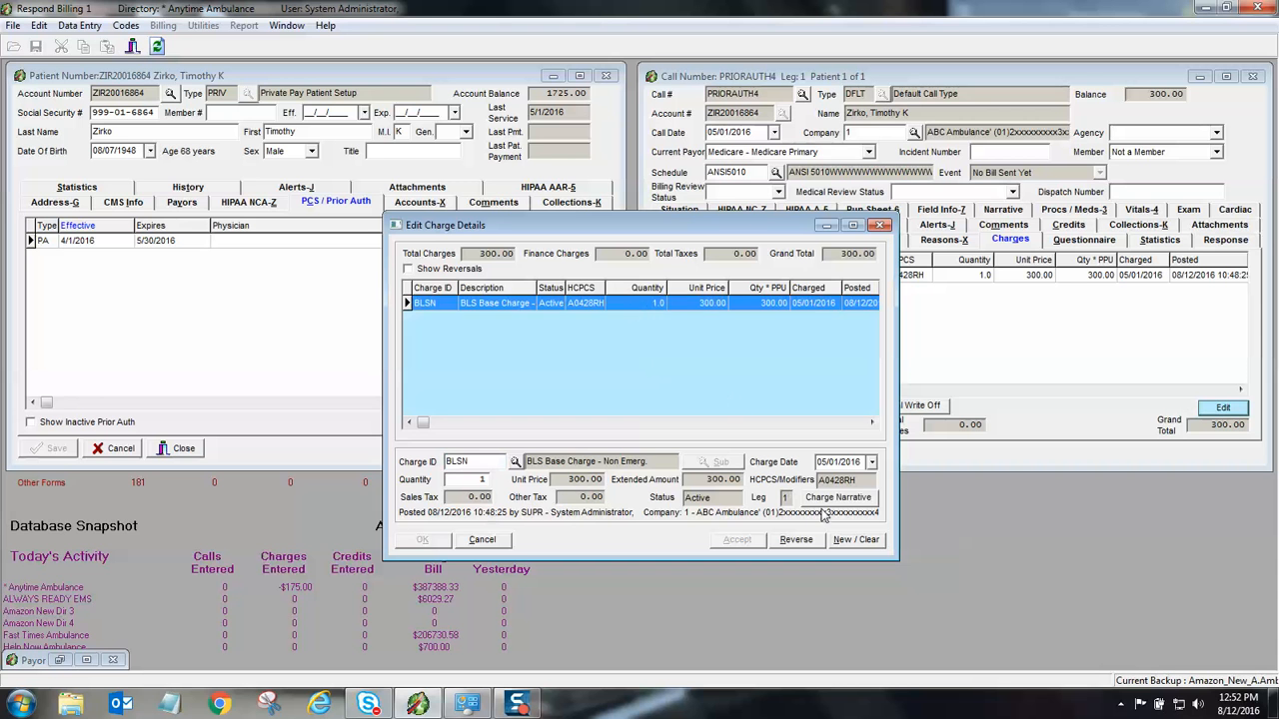
left_click(796, 540)
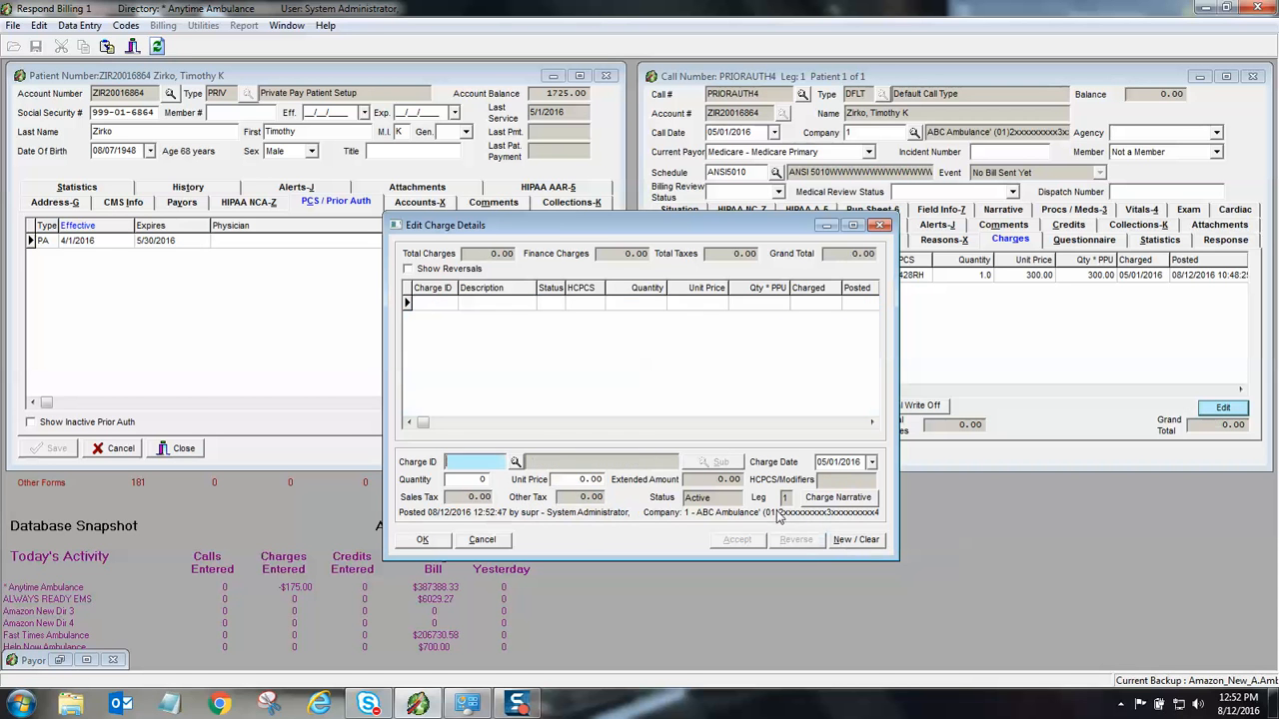
Add the ALSB base charge to the call and save it, declining to delete the invalid prior authorization
left_click(516, 464)
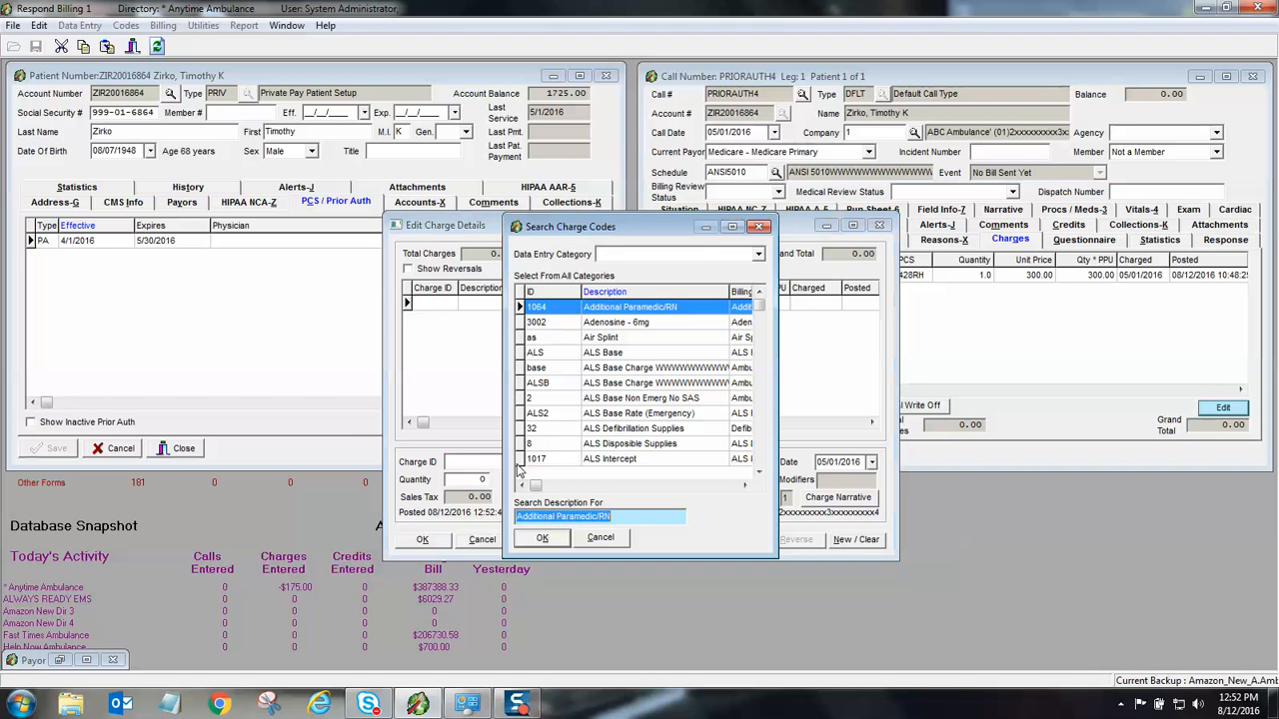
double_click(619, 386)
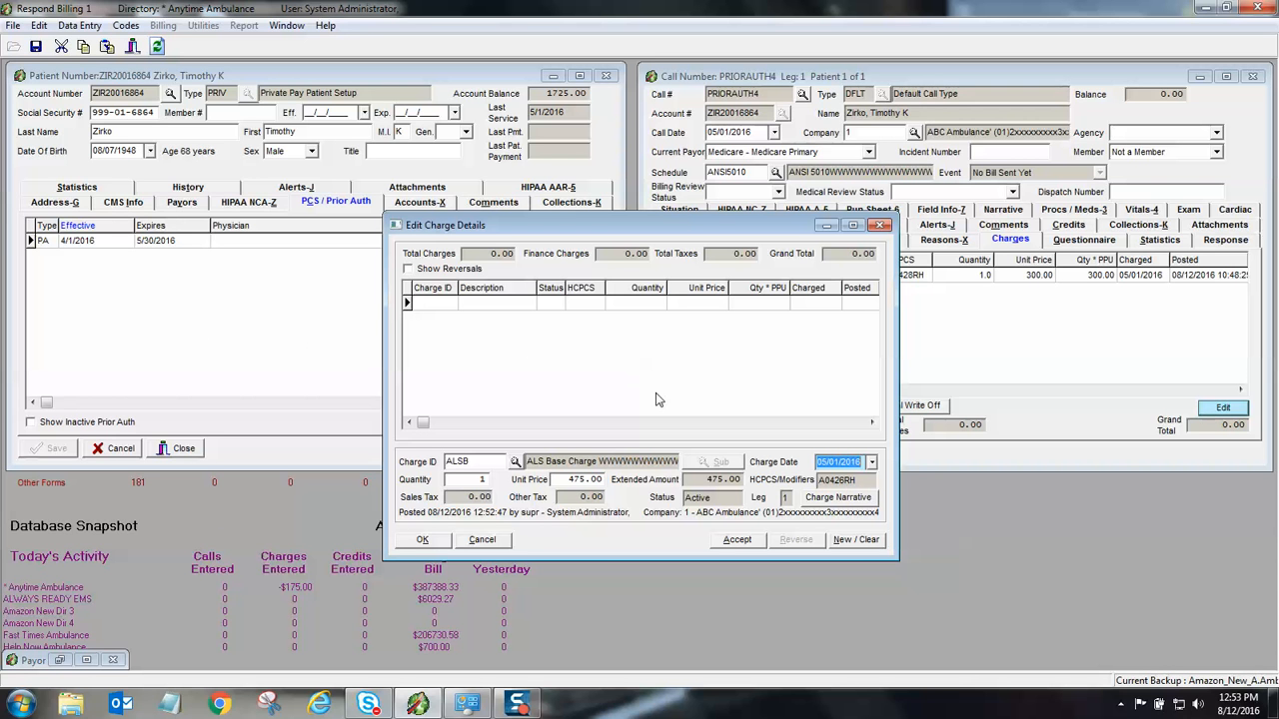
left_click(751, 543)
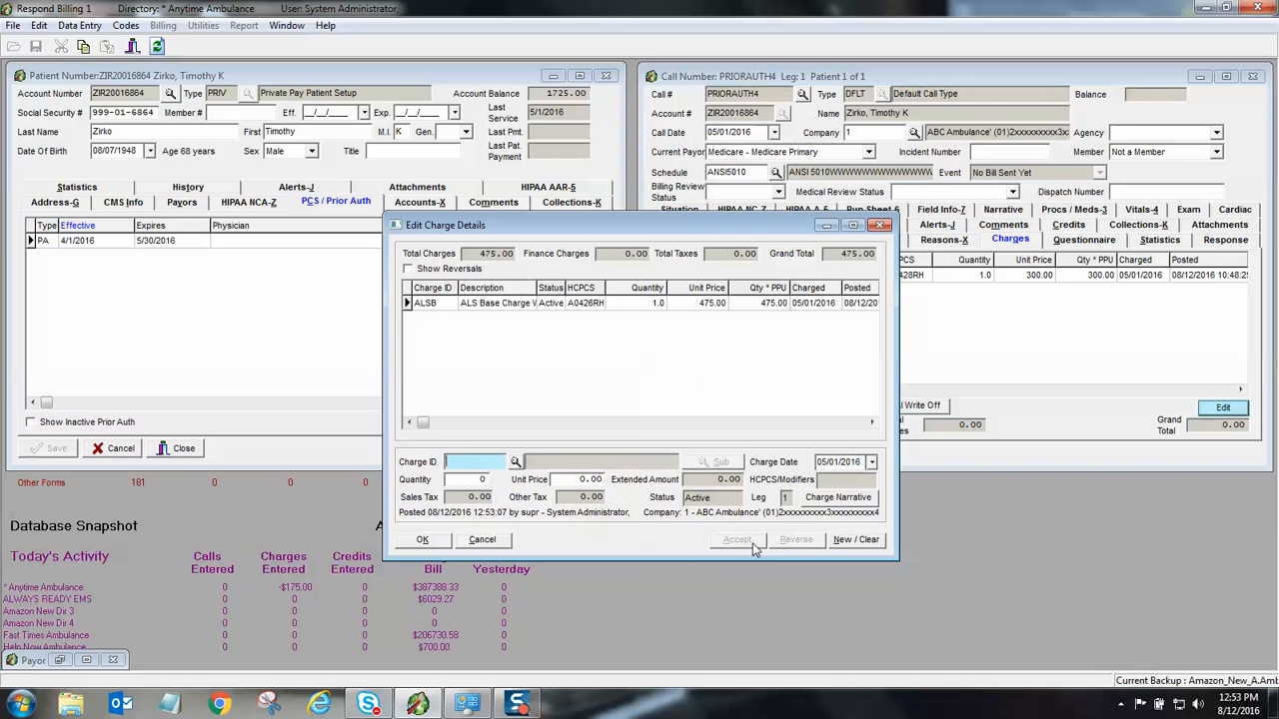
left_click(428, 541)
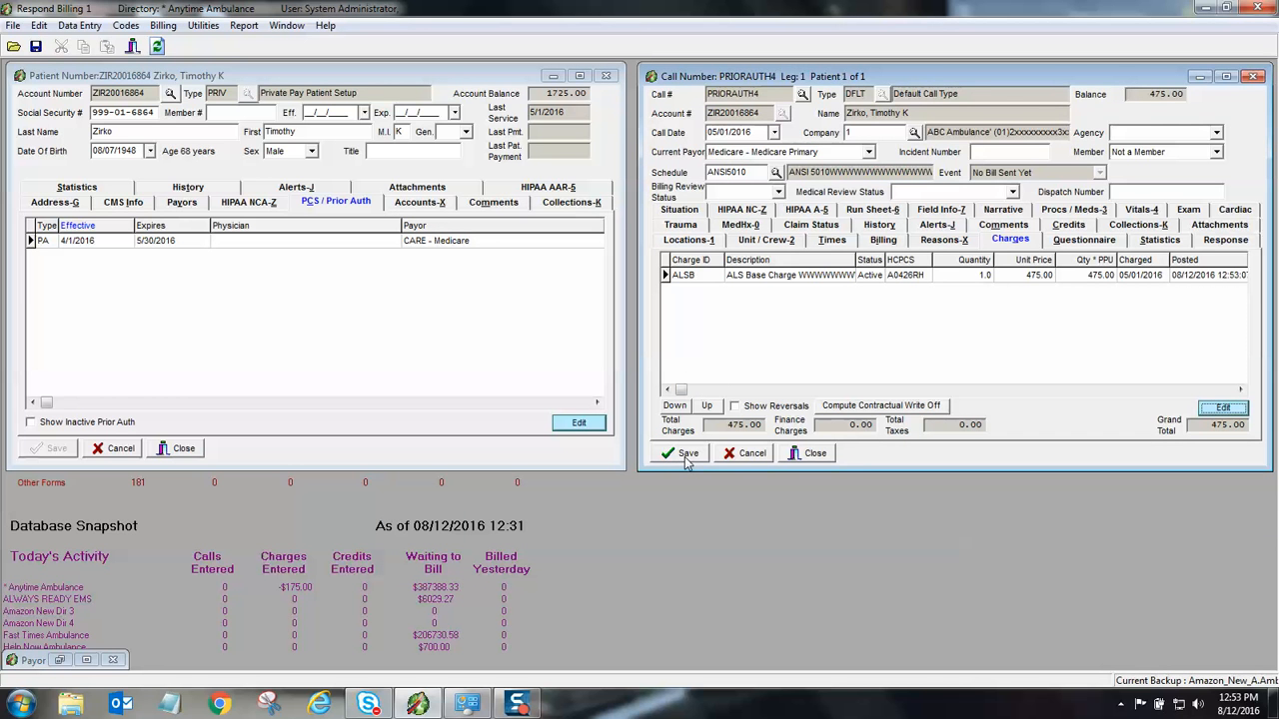
left_click(686, 454)
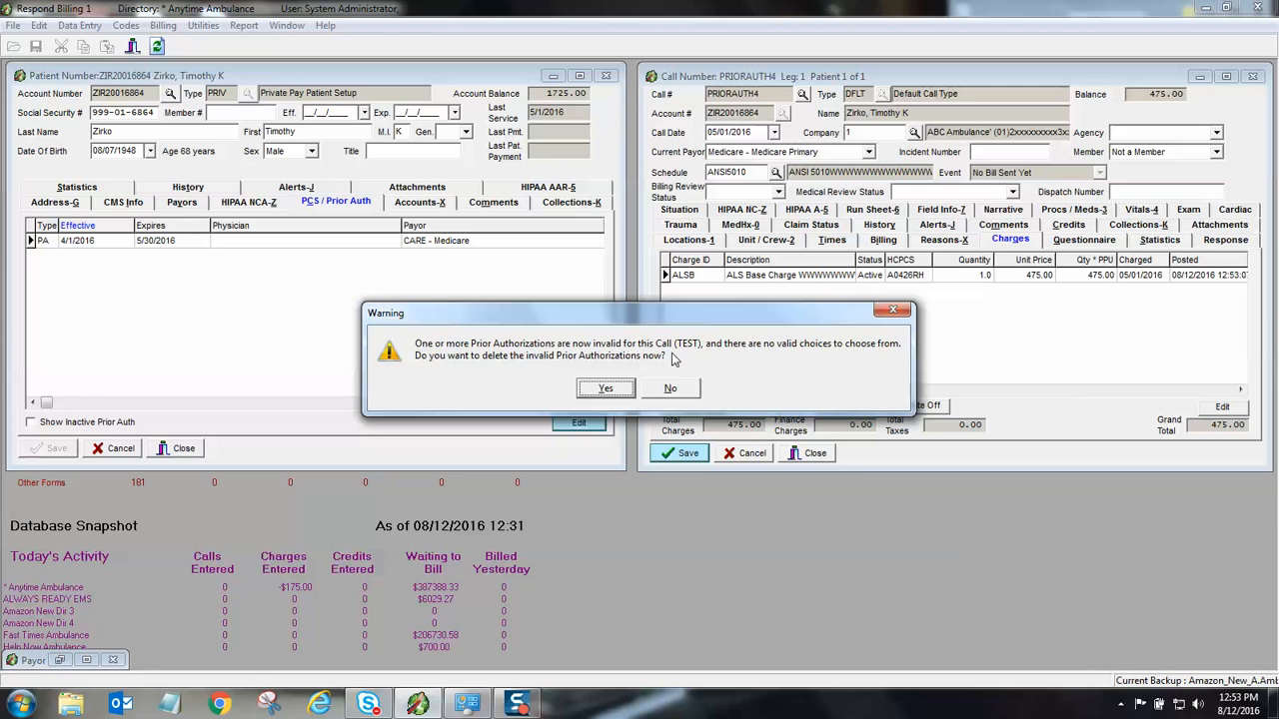
left_click(671, 389)
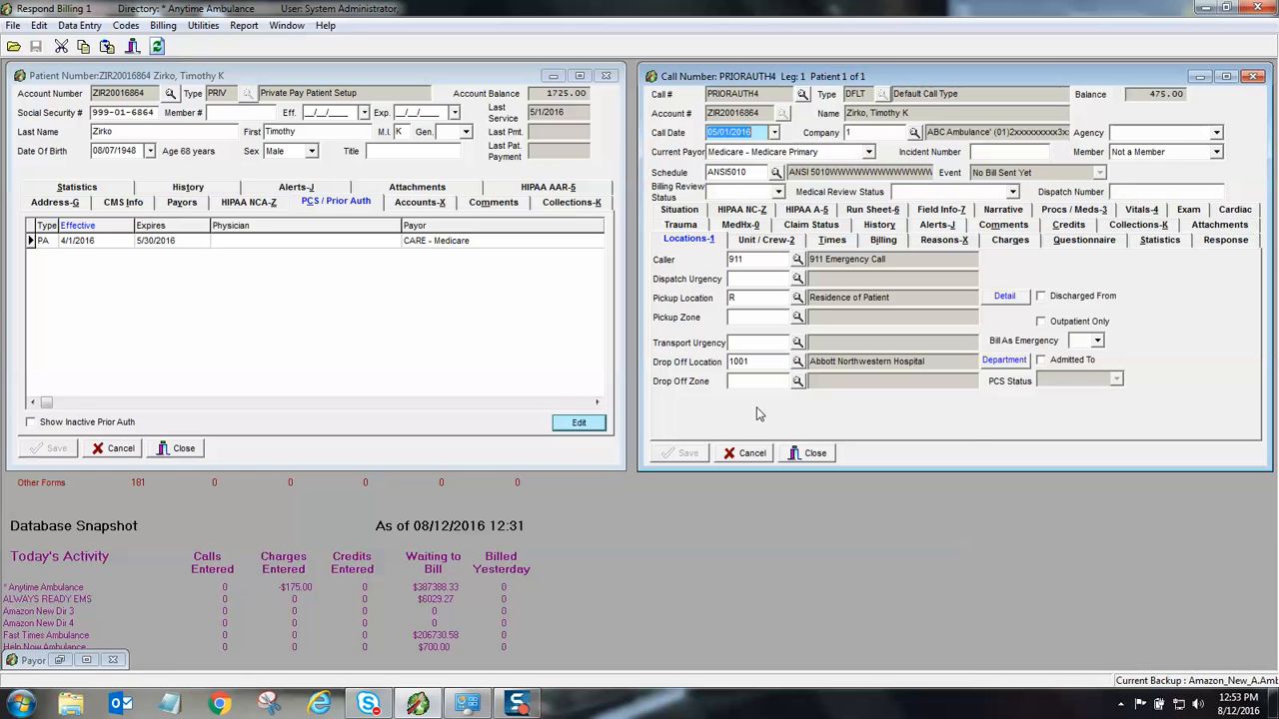
Reverse the ALSB base charge on the reloaded call
left_click(1011, 241)
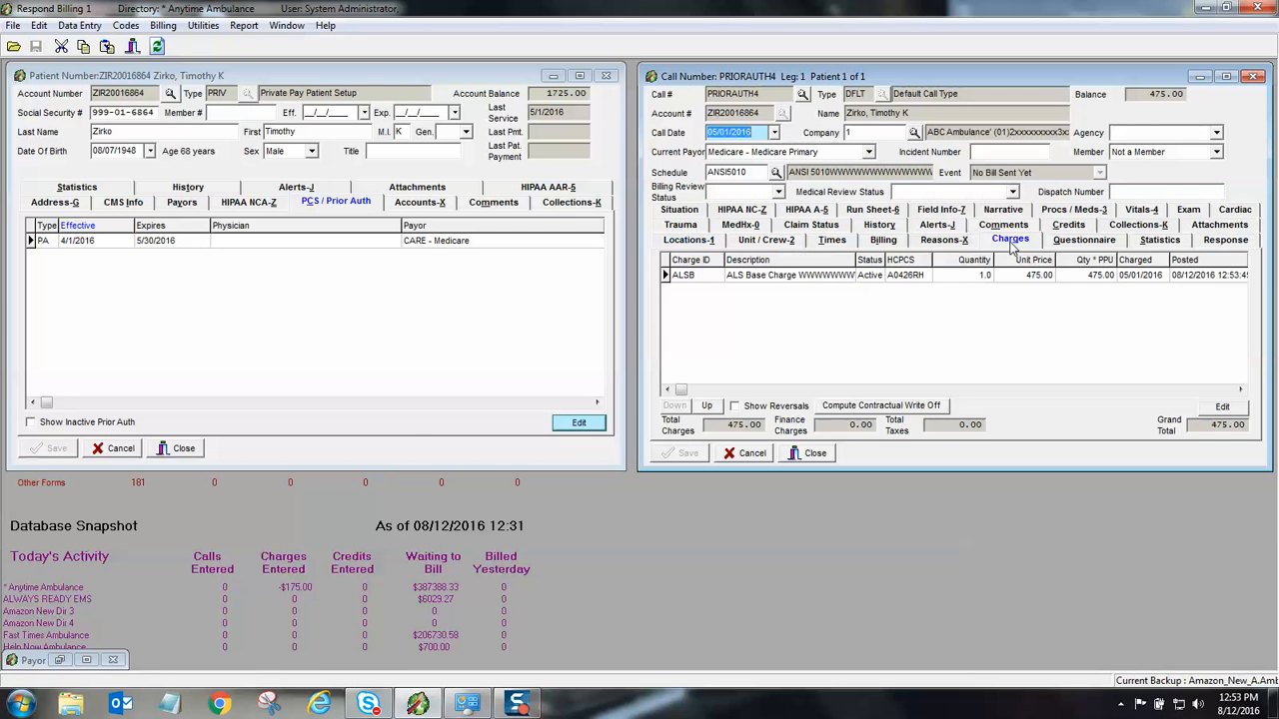
left_click(923, 282)
left_click(1221, 406)
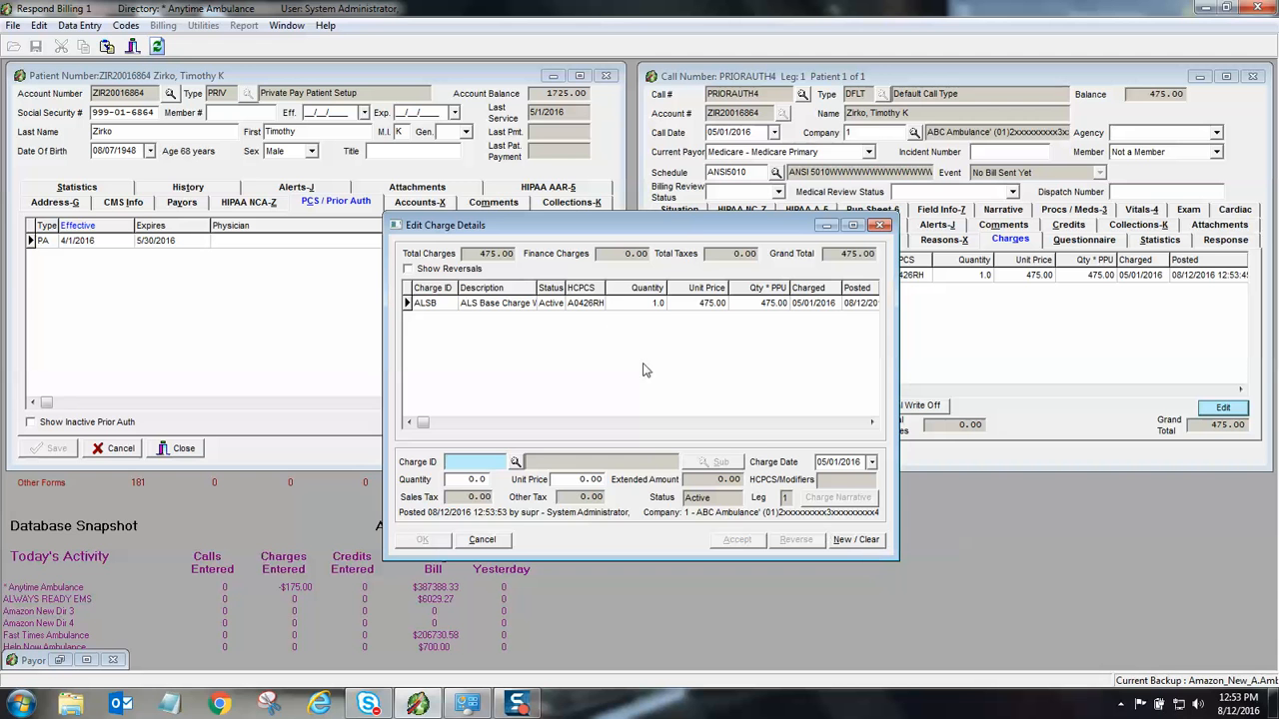
left_click(592, 310)
left_click(799, 540)
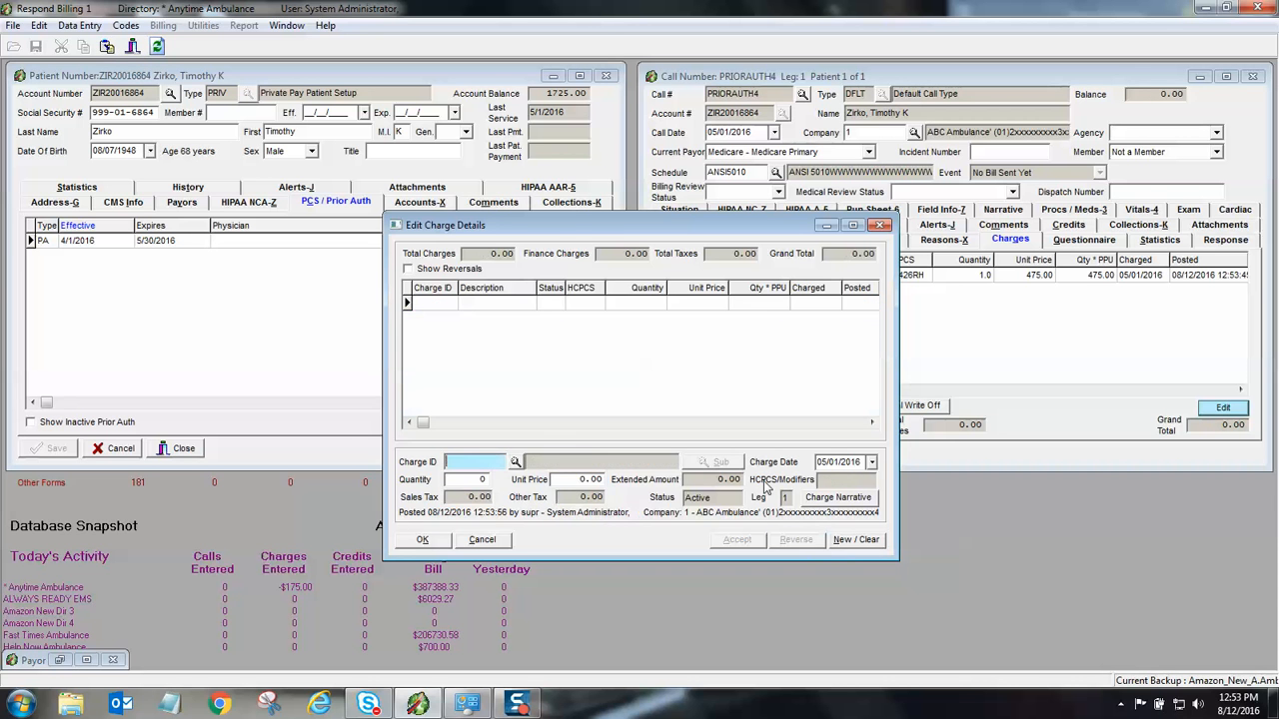
Add the BLSN charge (BLS Base Charge - Non Emerg.) to the call, accept the charge edits and save the call
left_click(515, 462)
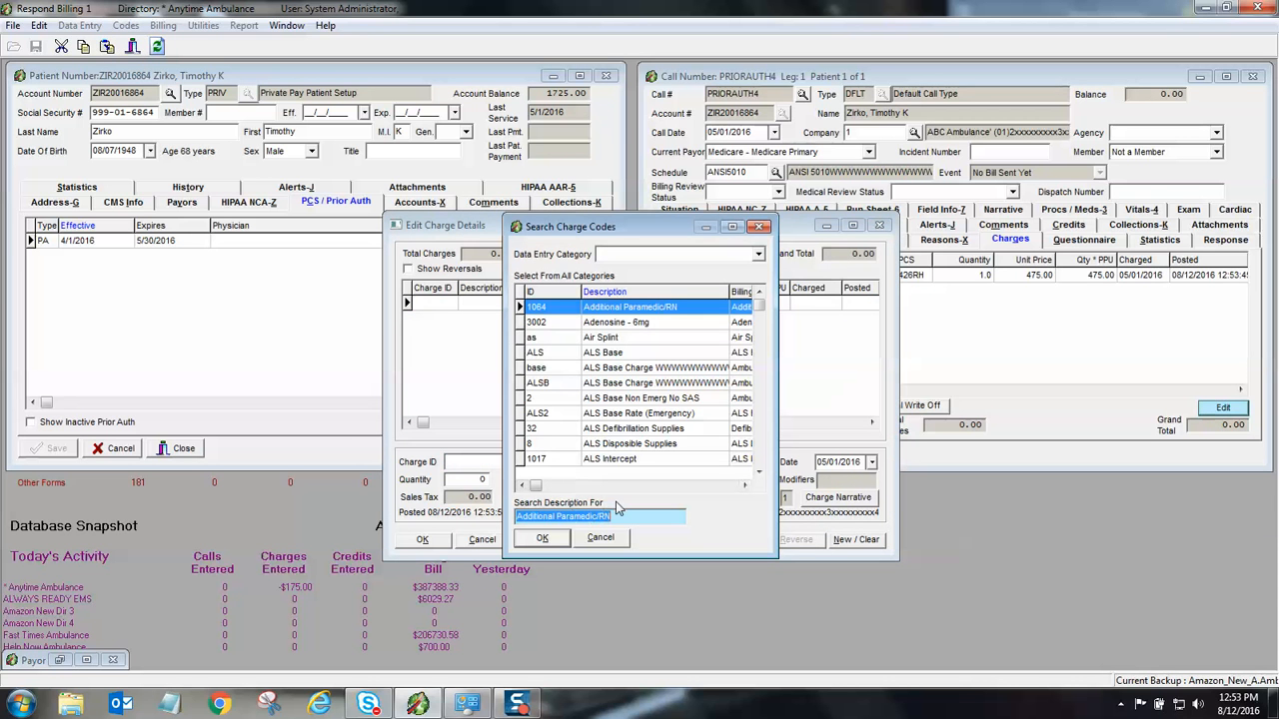
type("bl")
key("Tab")
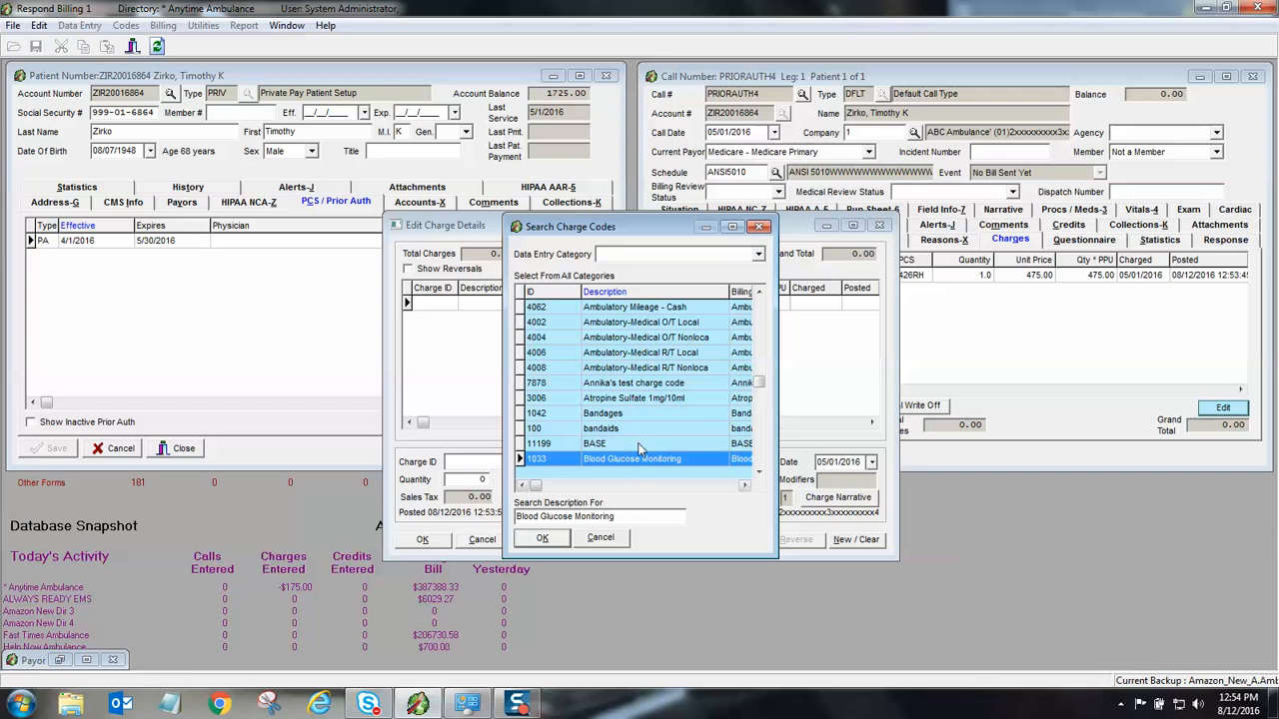
key("Down")
key("Down")
key("Down")
key("Down")
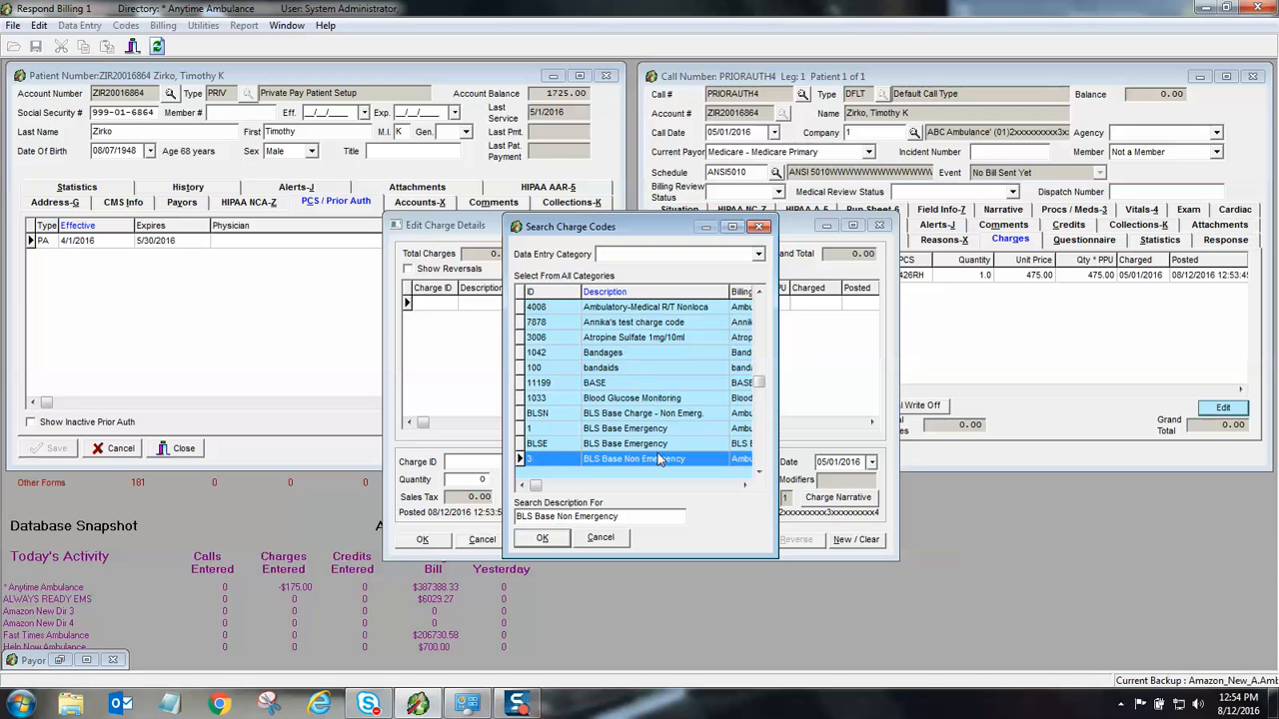
key("Down")
key("Down")
key("Down")
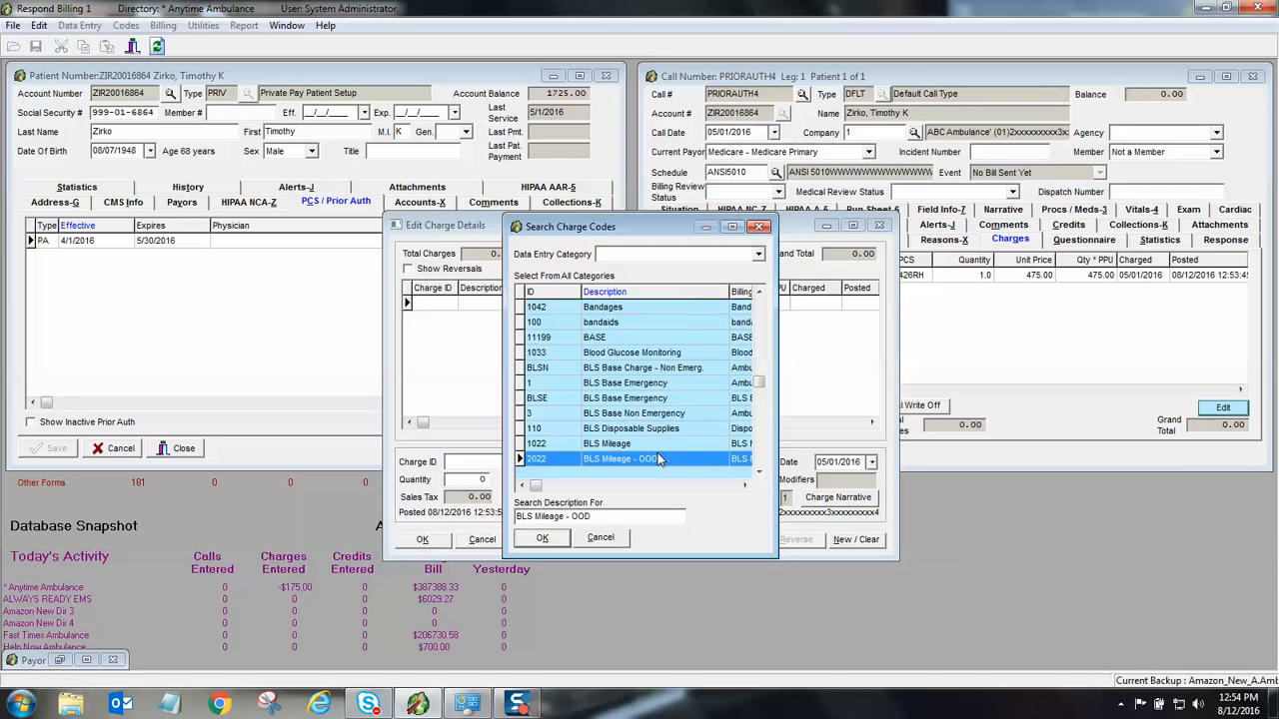
left_click(640, 398)
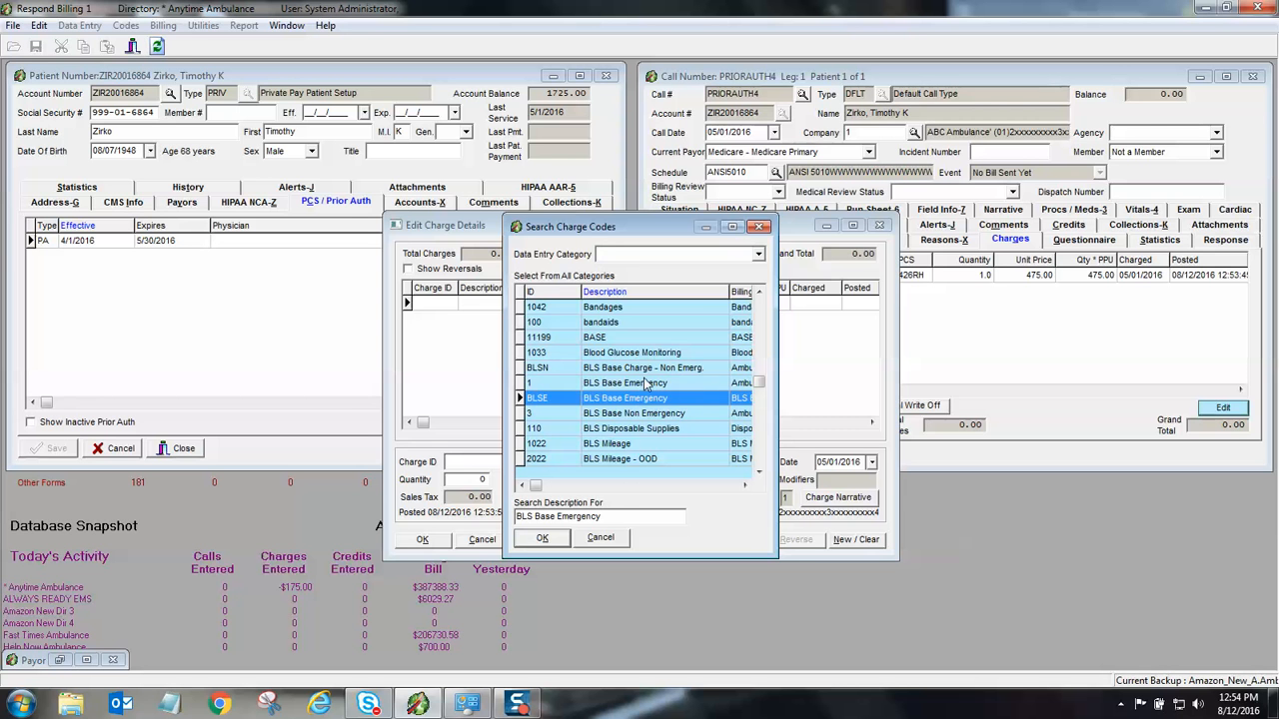
double_click(641, 367)
left_click(734, 540)
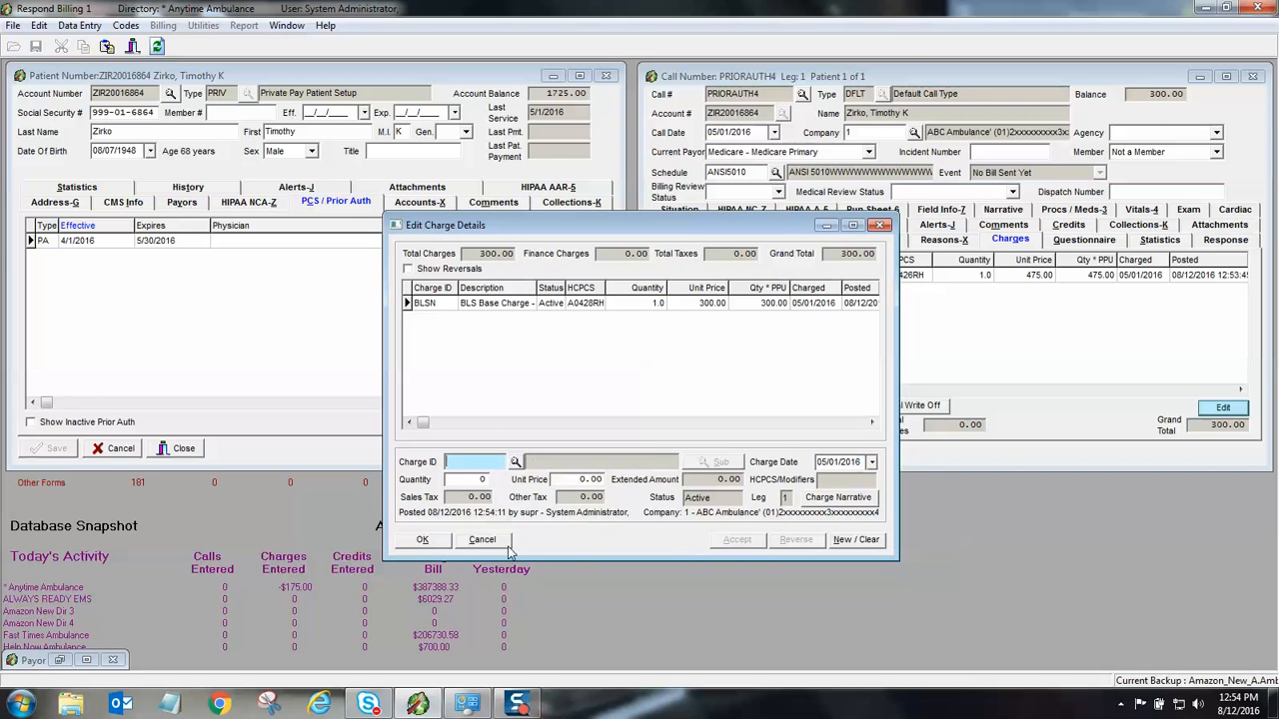
left_click(422, 541)
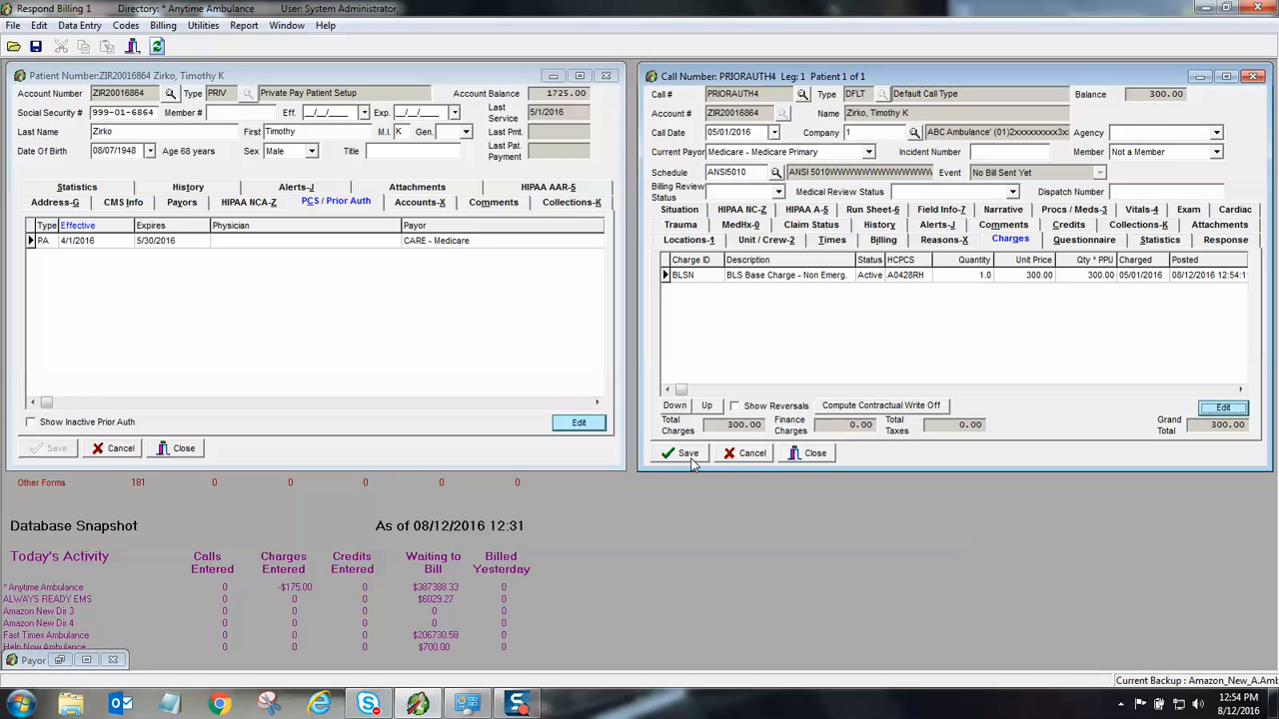
left_click(690, 458)
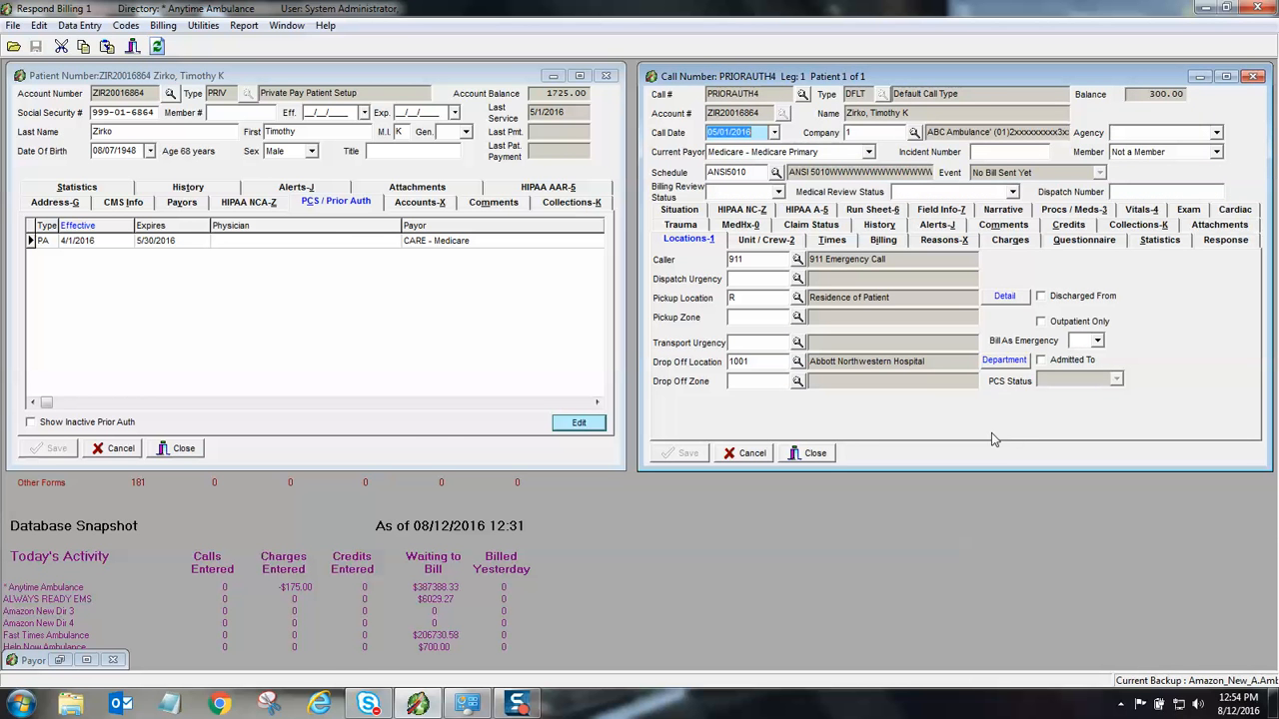
Open the patient's Medicare prior authorization effective 4/1/2016 and place its details window clear of the call for comparison
double_click(372, 241)
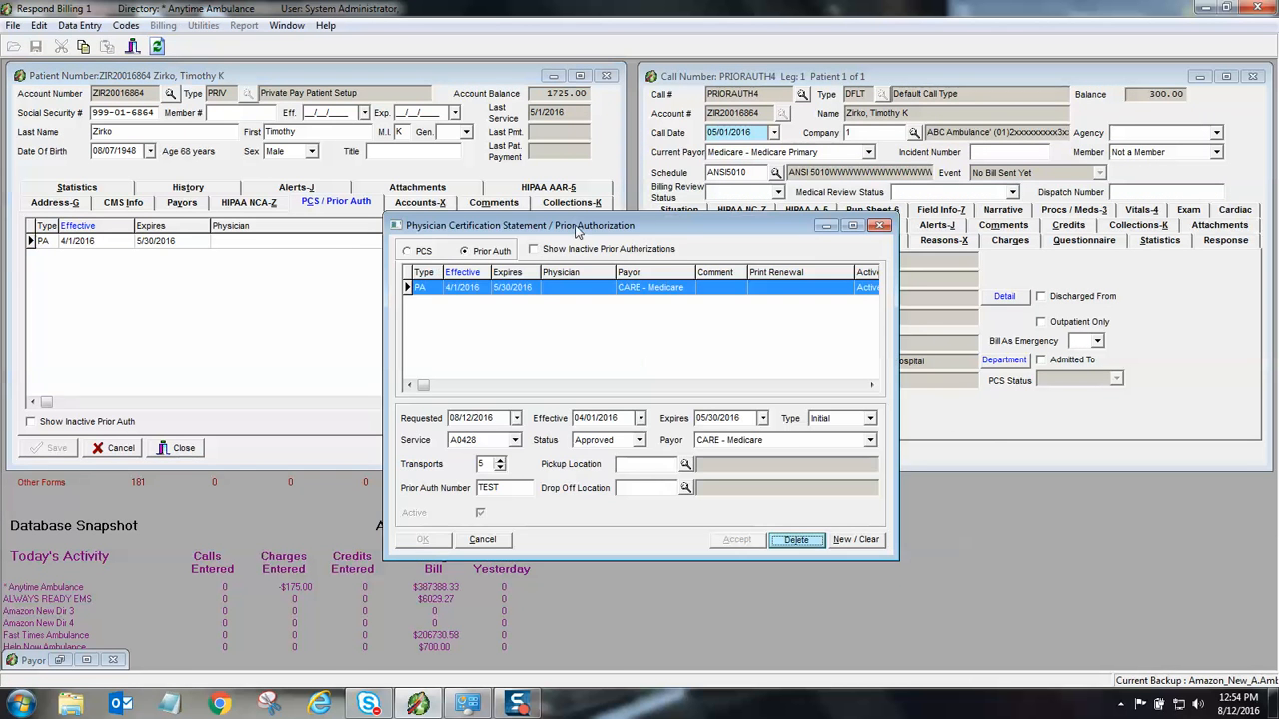
left_click_drag(575, 232, 262, 315)
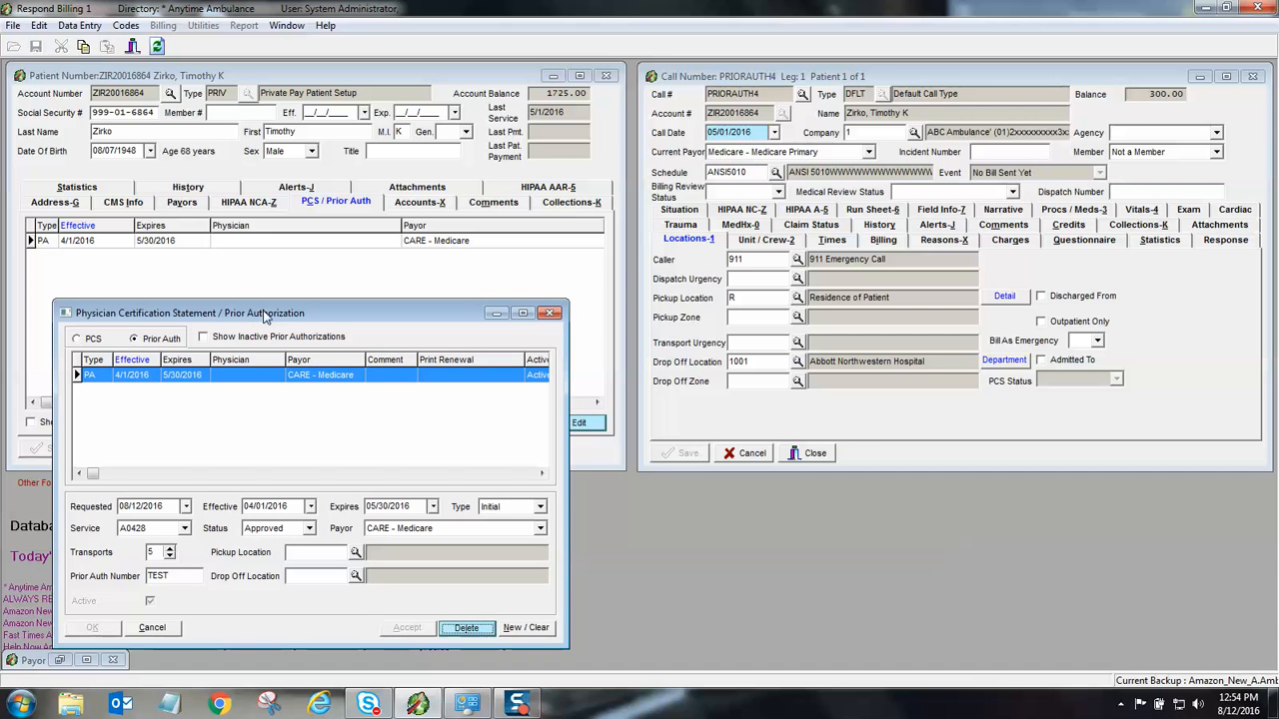